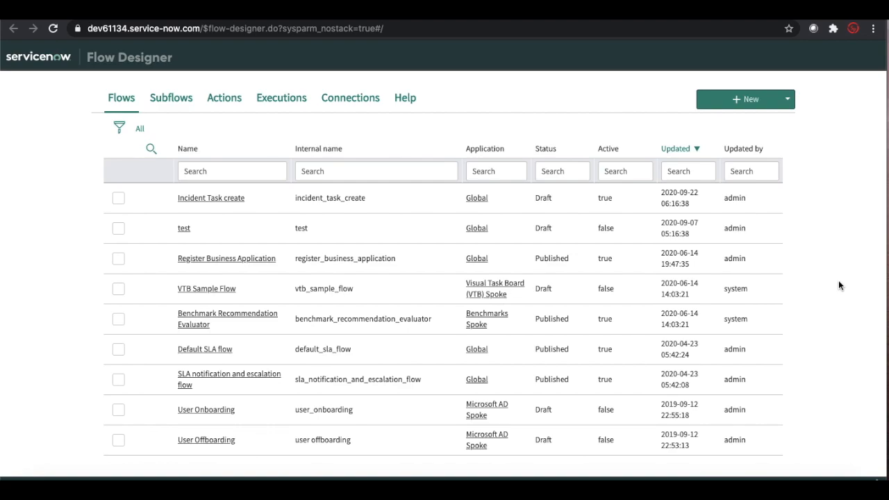
# Open the Incident Task create flow from the flow list
pyautogui.click(226, 202)
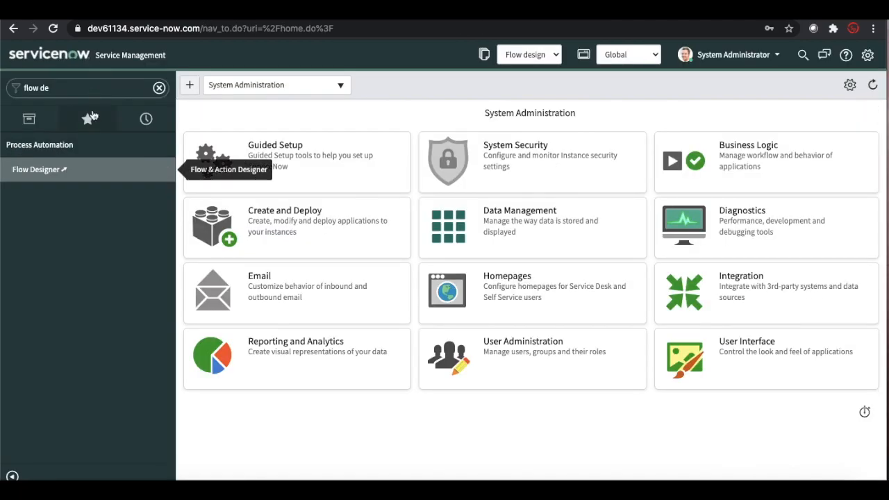
# Find the list of open incidents through the navigator filter and open the newest incident
pyautogui.click(160, 88)
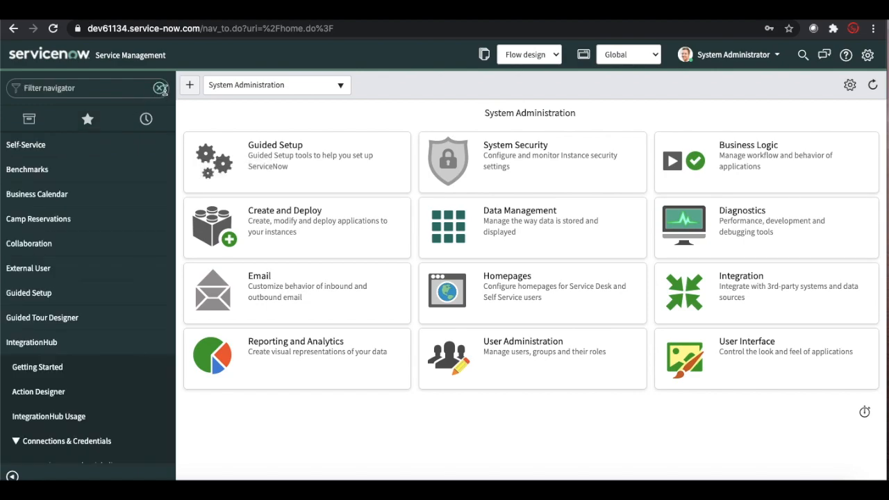
pyautogui.write('incident')
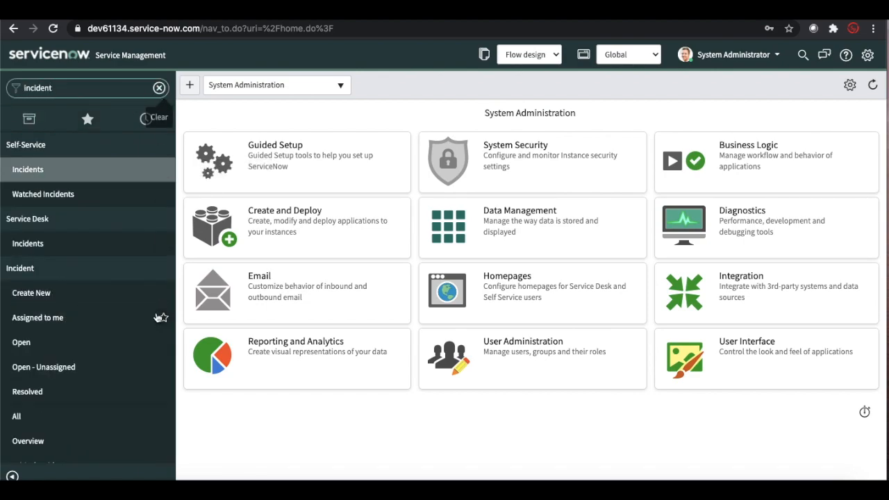
pyautogui.click(43, 344)
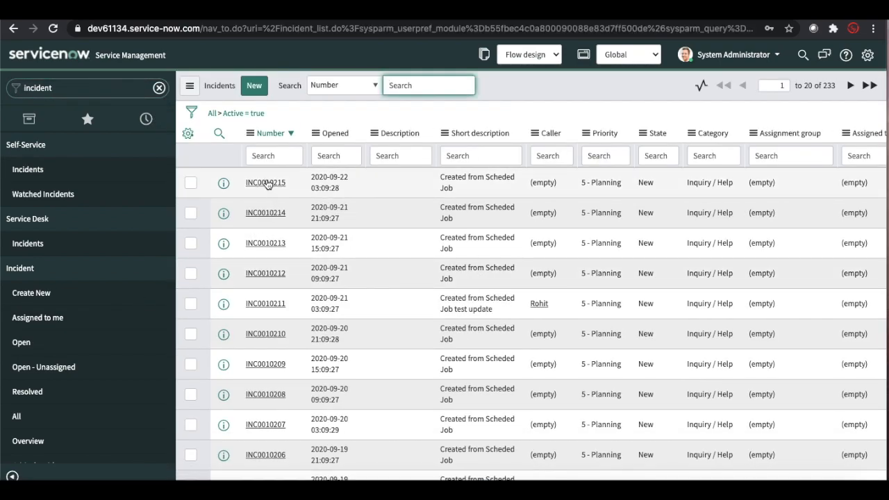
pyautogui.click(266, 183)
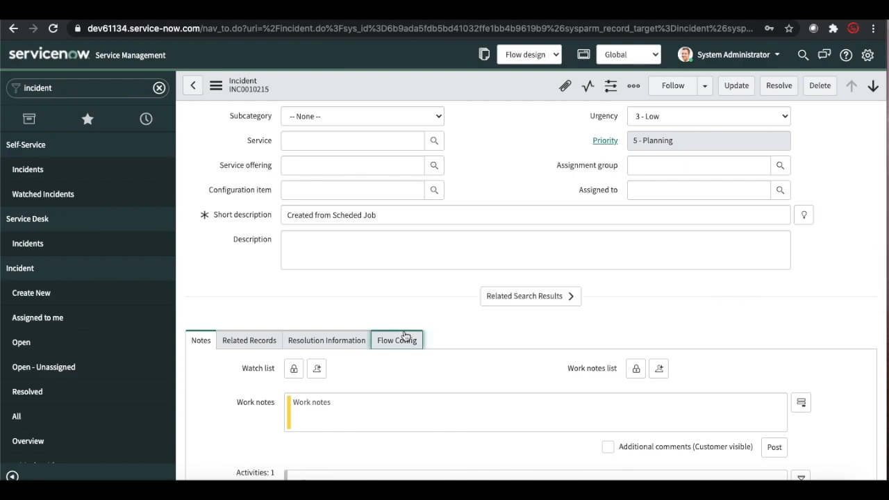
# Enable Raise Request in the incident's Flow Config section
pyautogui.click(405, 337)
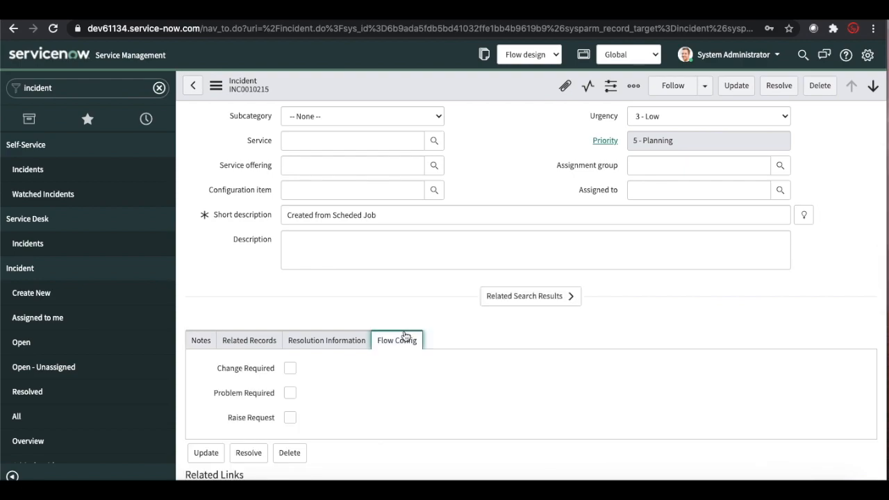
pyautogui.click(290, 417)
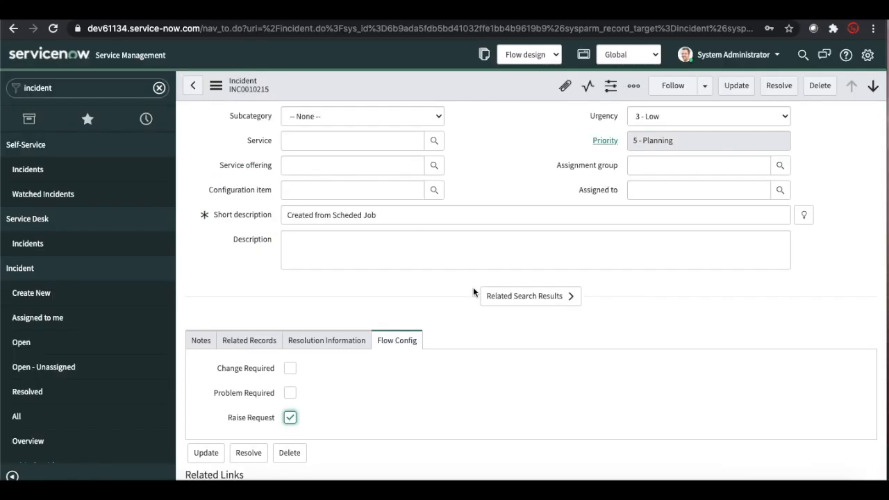
pyautogui.scroll(2, 473, 291)
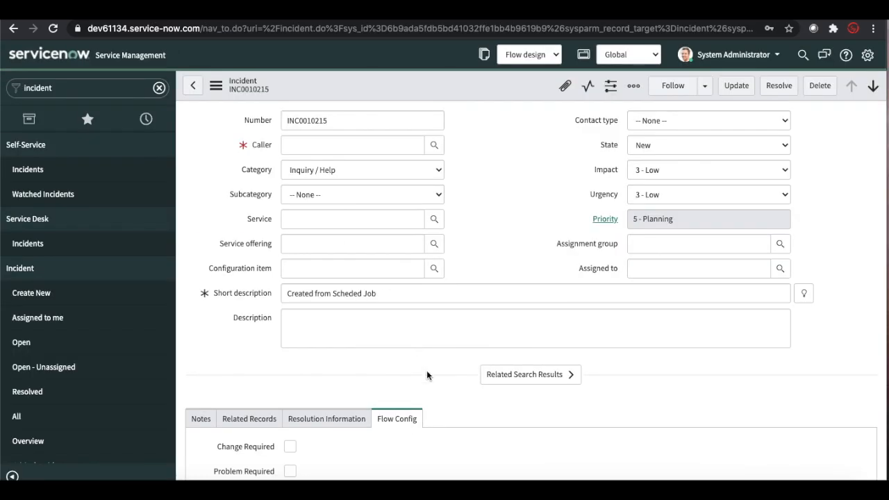
pyautogui.scroll(-2, 427, 373)
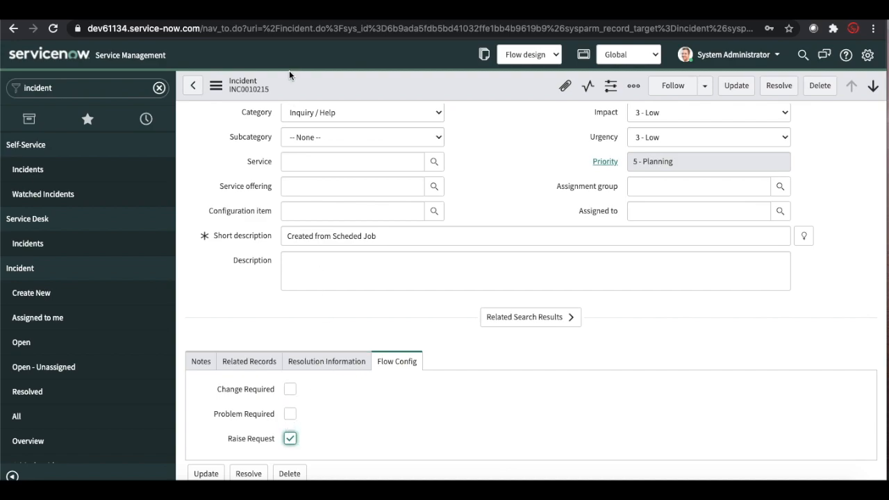
# Examine the Incident Task create flow's steps and the incident's related Incident Tasks and Flow Config options
pyautogui.click(277, 10)
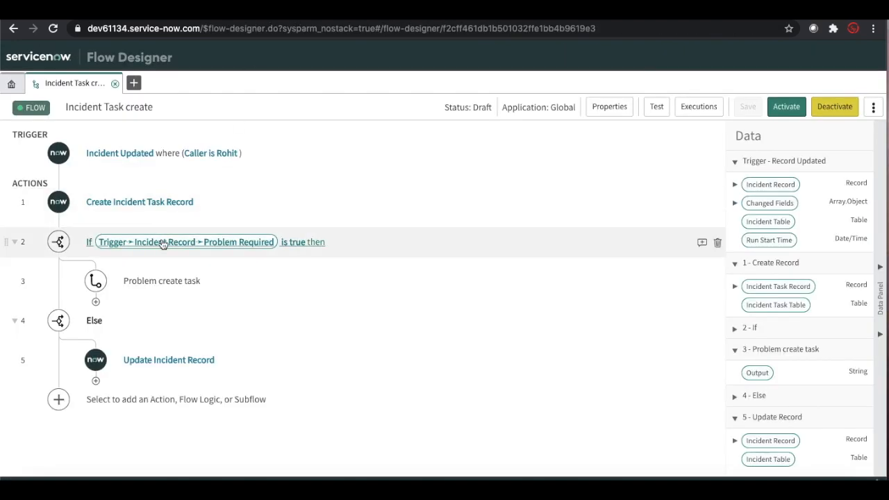
pyautogui.click(164, 9)
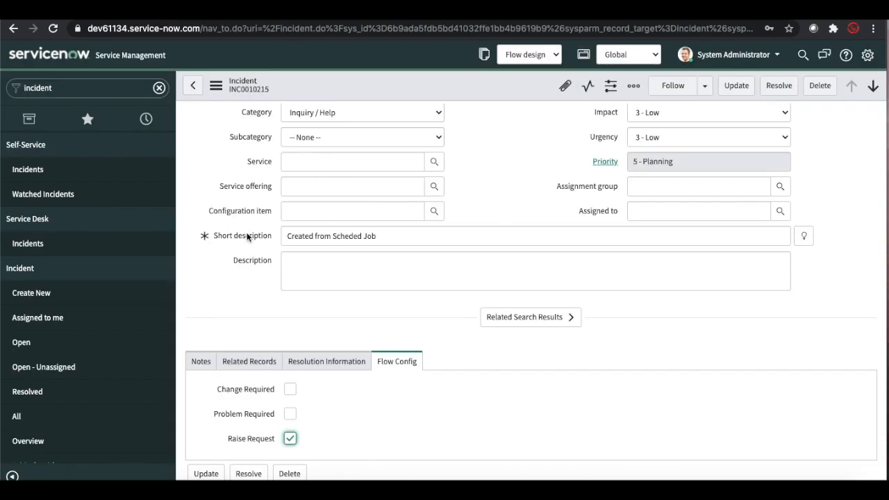
pyautogui.scroll(-4, 246, 237)
pyautogui.click(258, 312)
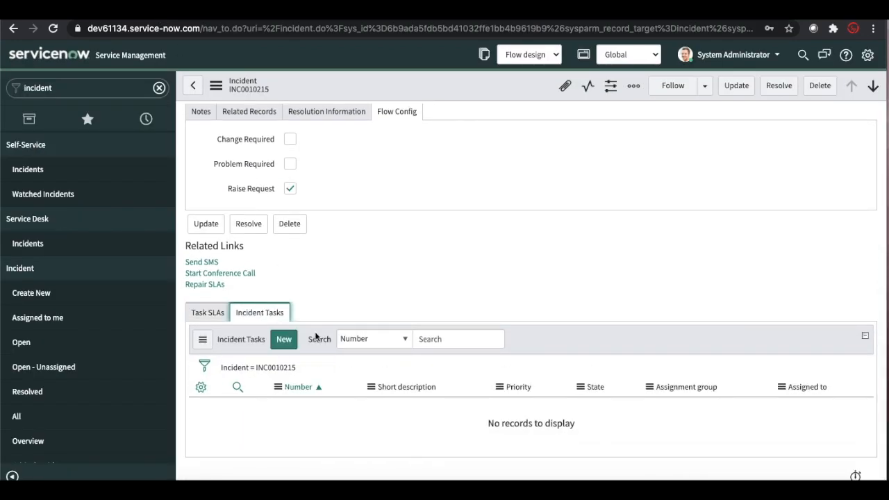
pyautogui.scroll(5, 369, 336)
pyautogui.scroll(-2, 369, 333)
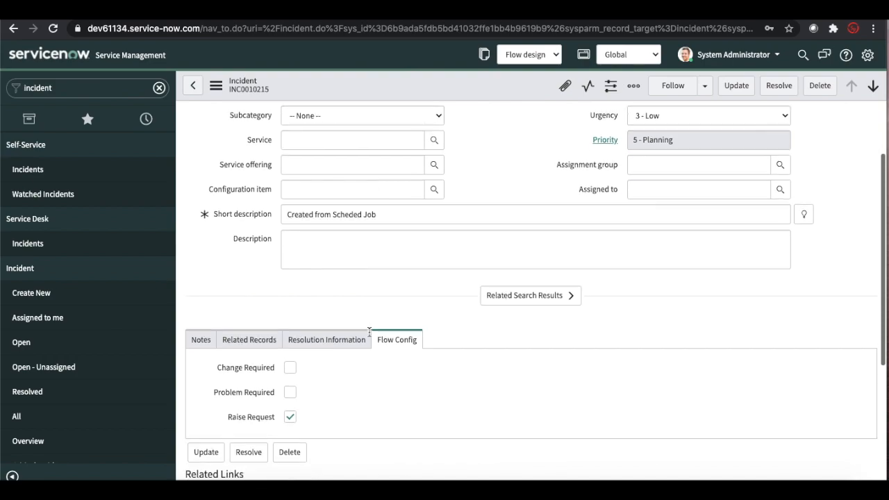
pyautogui.scroll(-1, 369, 333)
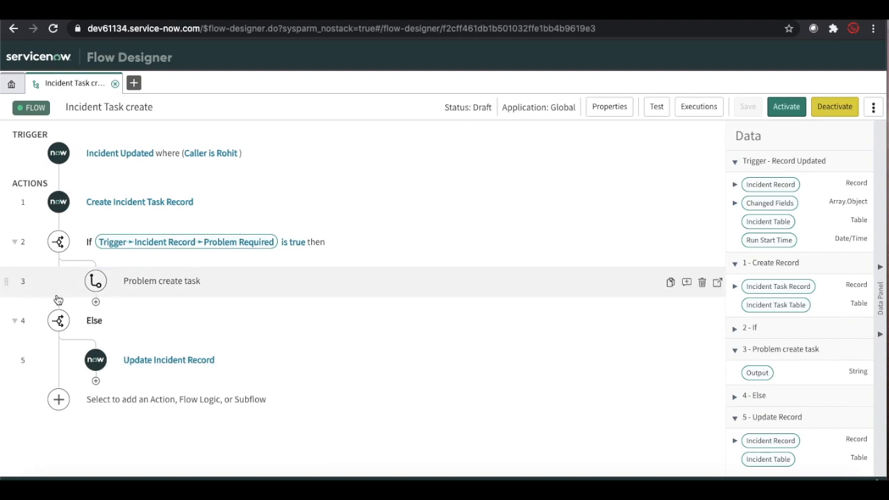
pyautogui.click(59, 400)
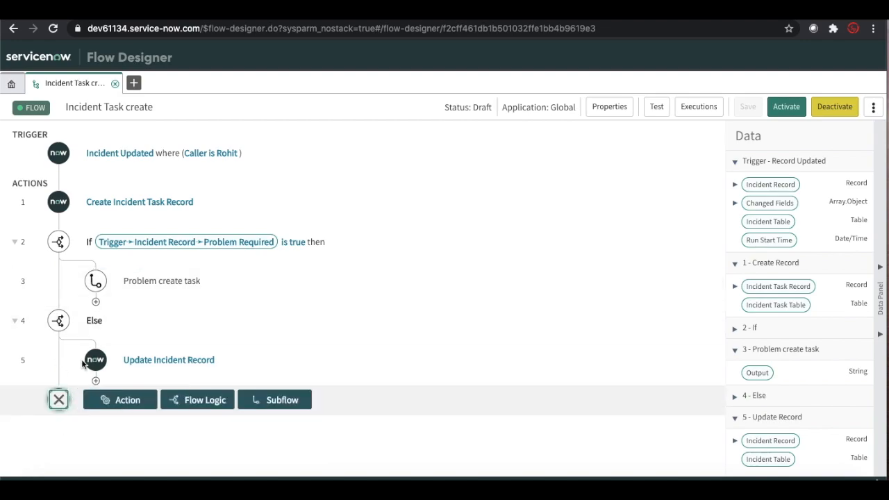
pyautogui.click(60, 242)
pyautogui.click(60, 241)
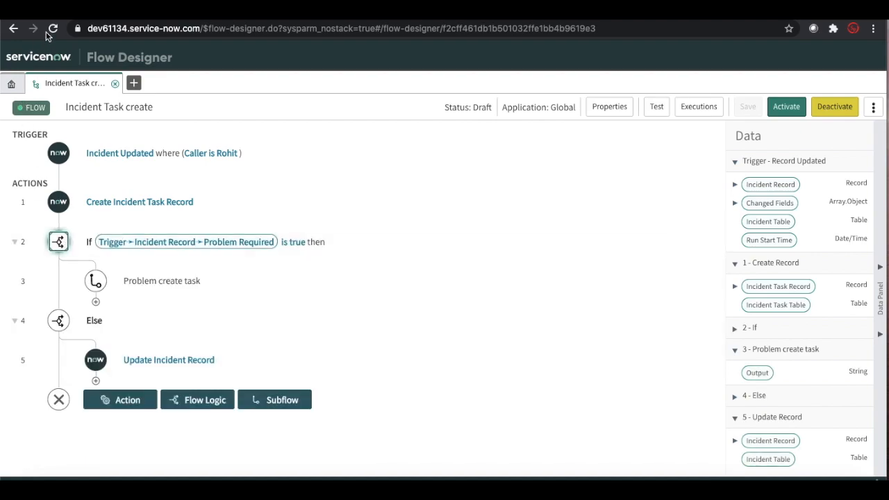
# Return to the incident page, filter the navigator for "maintain item" and open Maintain Items on its own page
pyautogui.click(53, 10)
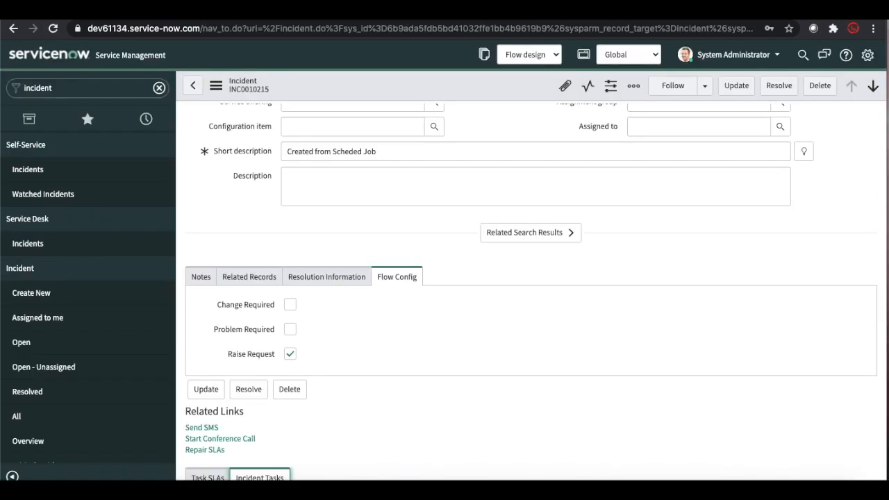
pyautogui.click(90, 88)
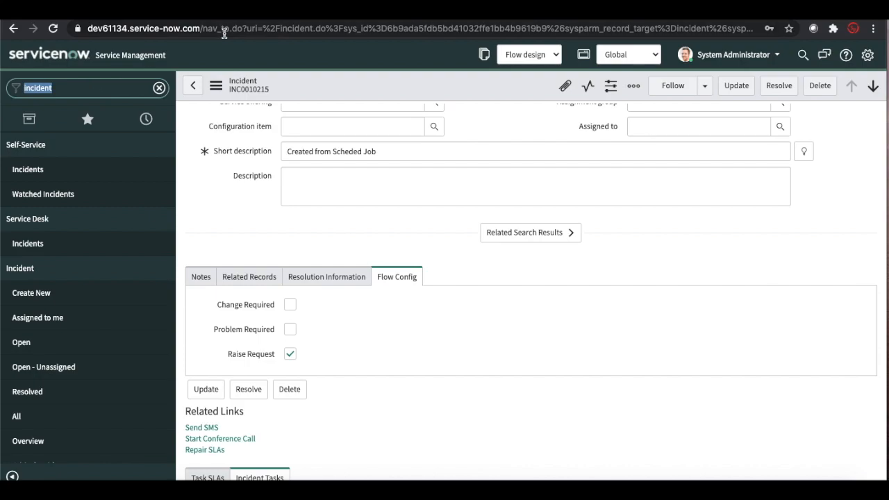
pyautogui.click(236, 11)
pyautogui.click(76, 11)
pyautogui.write('maintin it')
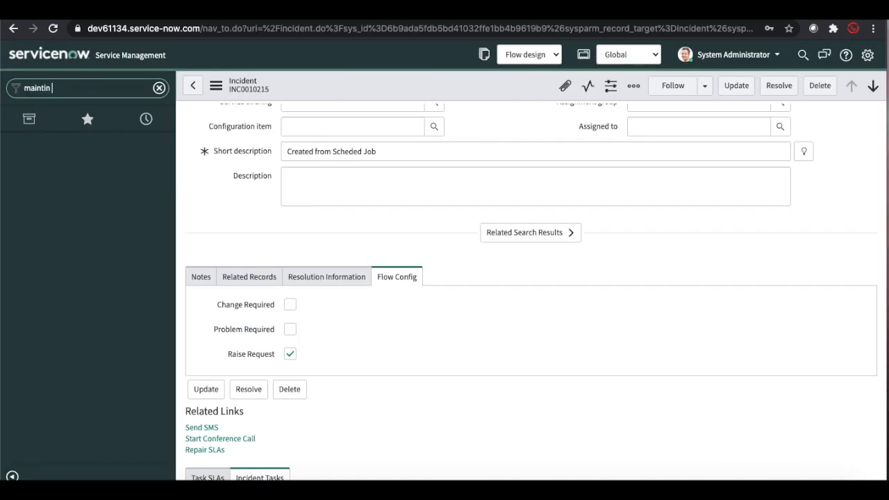
pyautogui.write('e')
pyautogui.press('super+a')
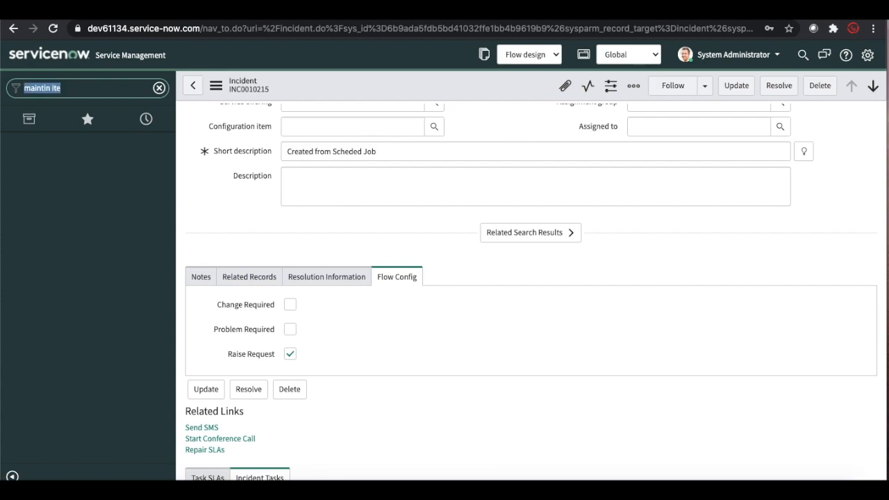
pyautogui.write('maintai')
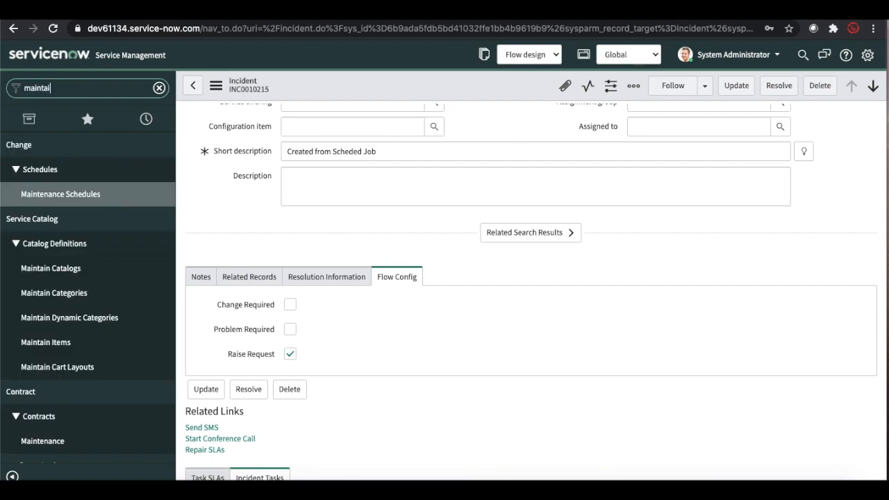
pyautogui.write('n item')
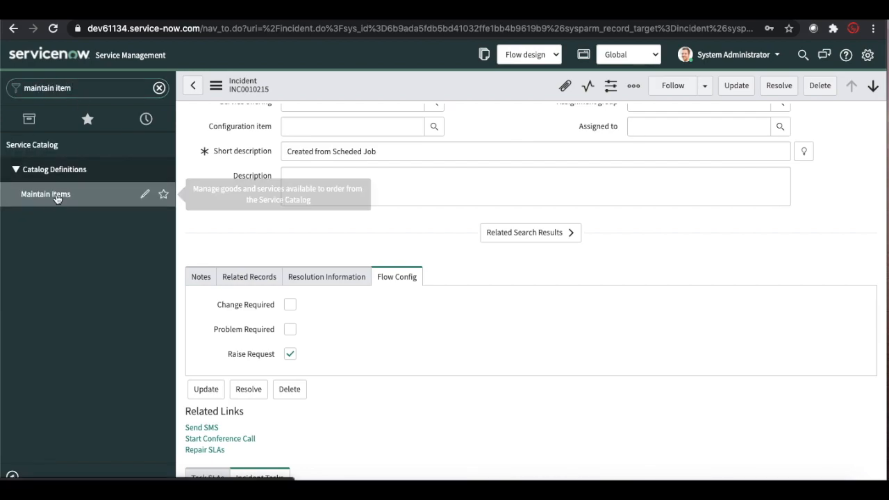
pyautogui.press('Return')
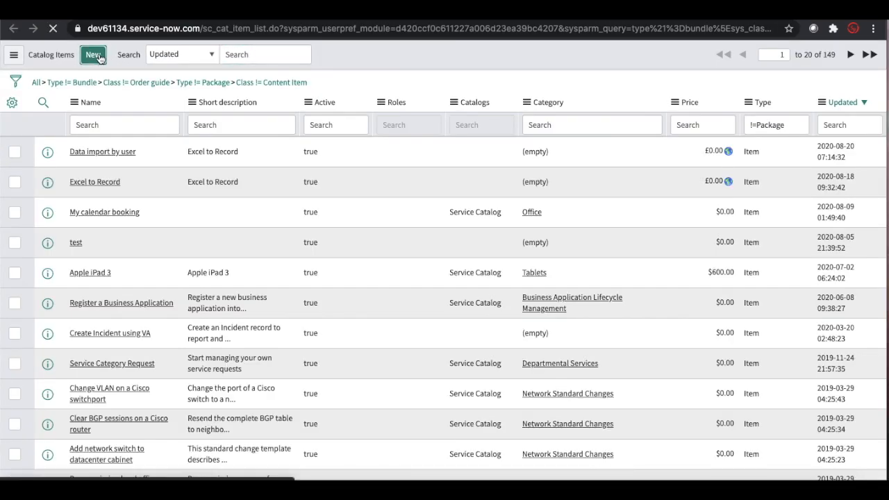
# Create a new catalog item named "Created From Incident" and save it
pyautogui.click(94, 55)
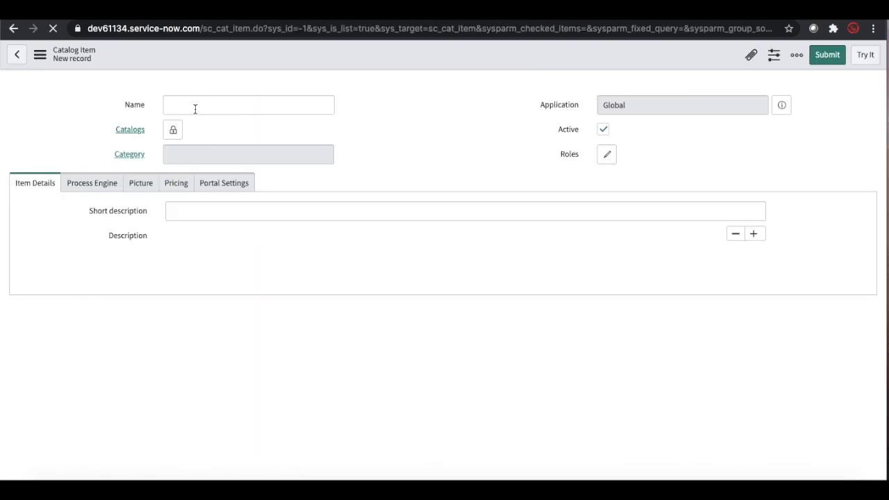
pyautogui.click(195, 109)
pyautogui.write('Created from Incident')
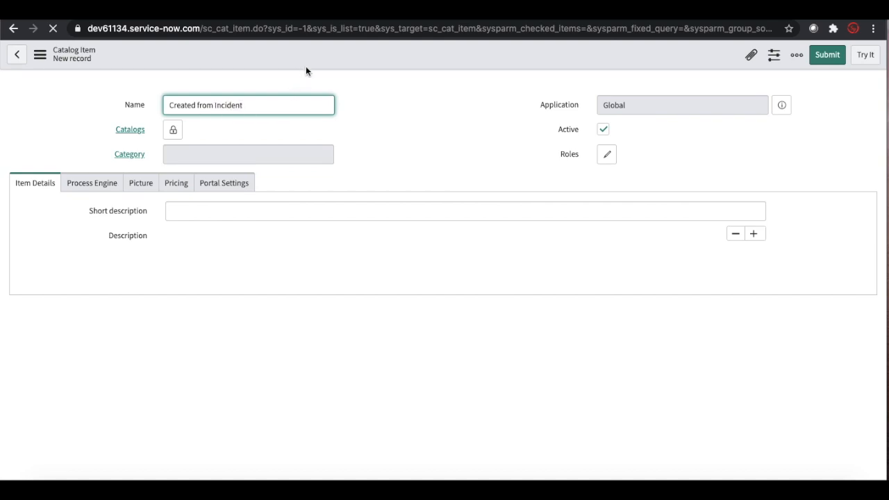
pyautogui.rightClick(310, 58)
pyautogui.click(271, 70)
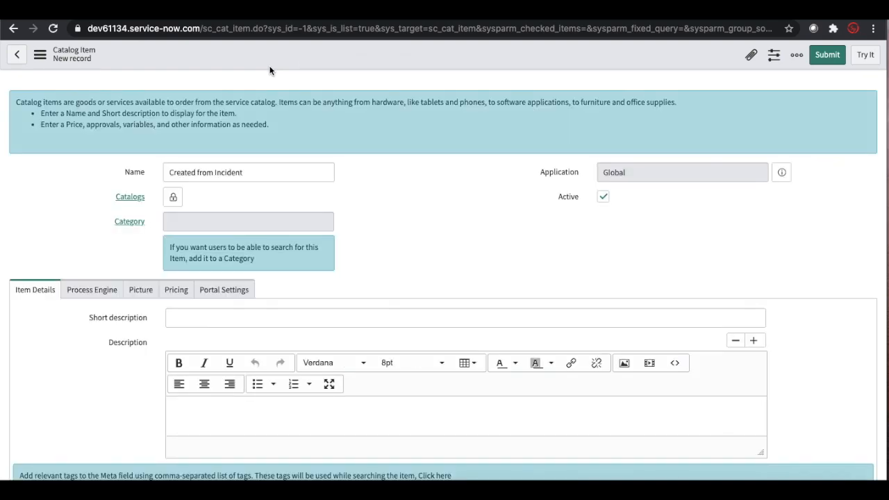
pyautogui.click(198, 173)
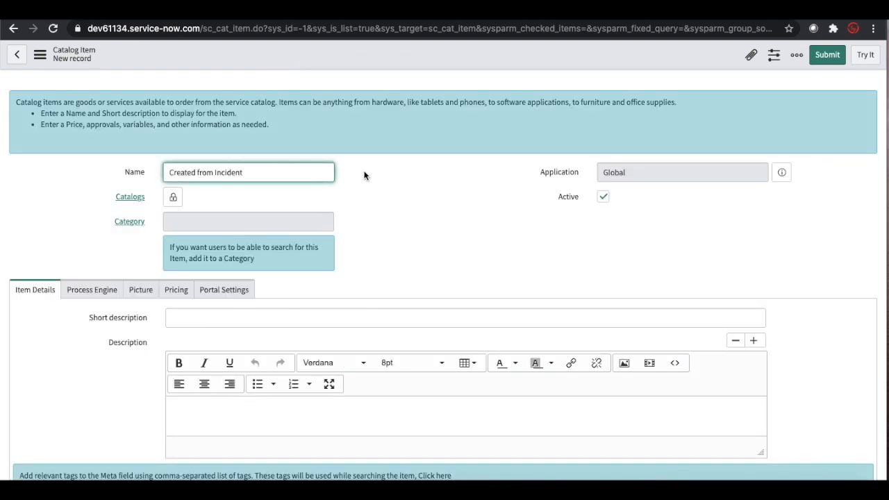
pyautogui.press('BackSpace')
pyautogui.write('F')
pyautogui.rightClick(427, 67)
pyautogui.click(434, 71)
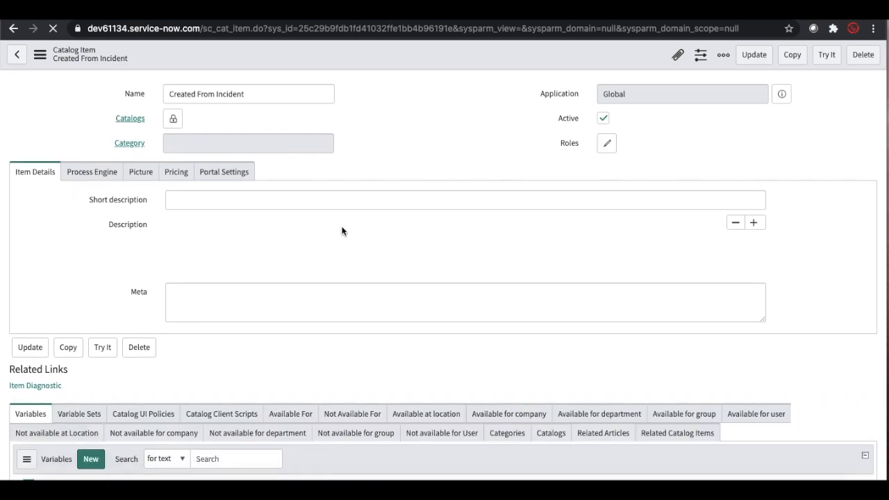
pyautogui.scroll(-5, 341, 231)
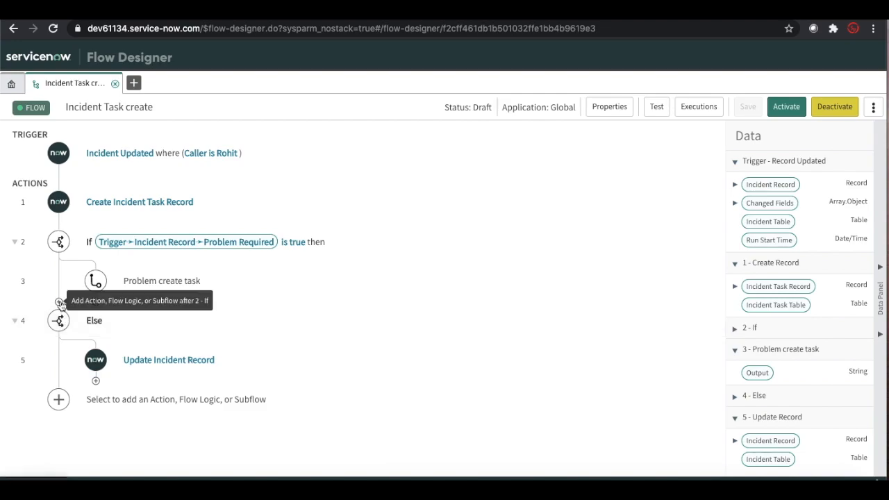
# Add an Else If branch between the Problem create task branch and the Else branch of the flow
pyautogui.click(59, 303)
pyautogui.click(177, 314)
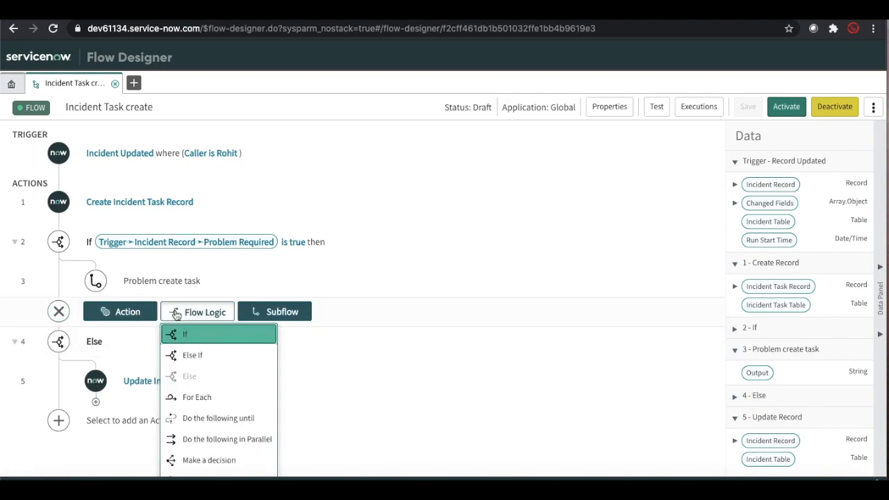
pyautogui.click(190, 355)
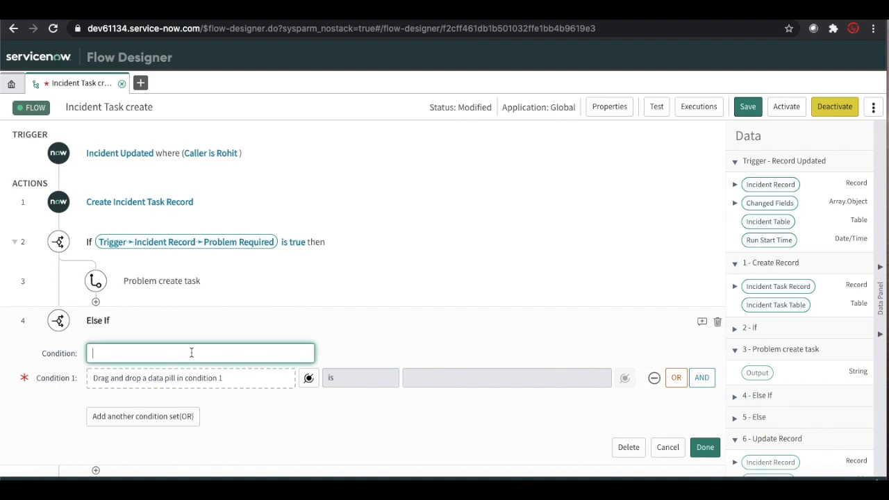
# Set the Else If condition to the triggering Incident Record's Raise Request is True and confirm the branch
pyautogui.click(308, 378)
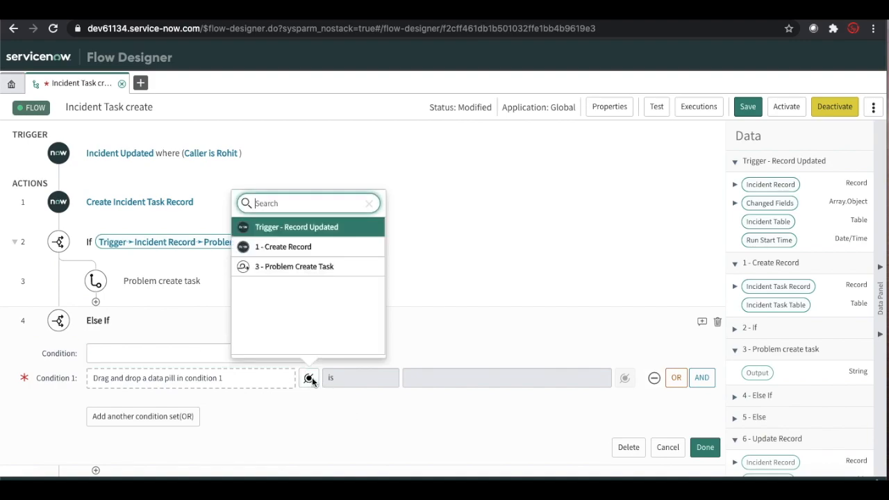
pyautogui.click(340, 229)
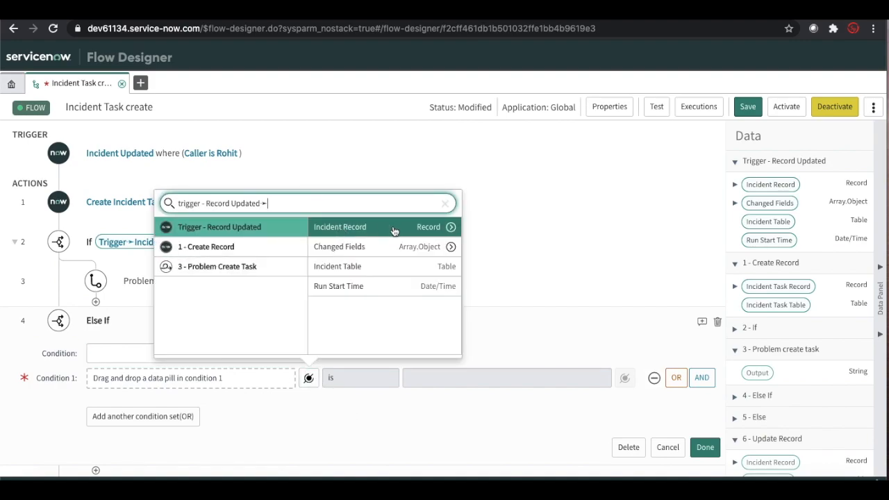
pyautogui.click(452, 229)
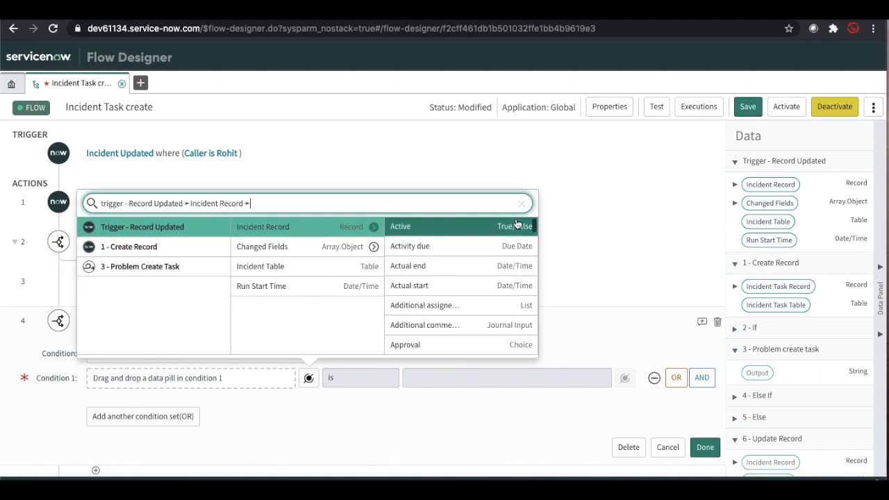
pyautogui.write('ra')
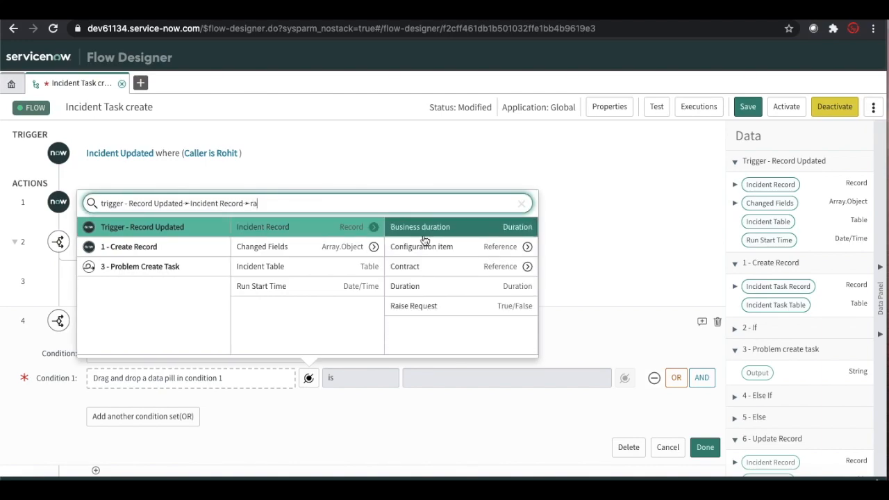
pyautogui.click(420, 305)
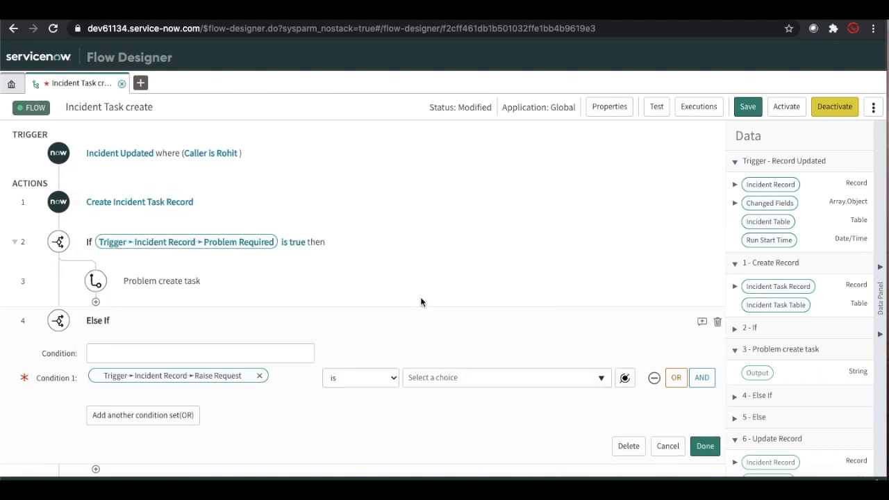
pyautogui.click(487, 377)
pyautogui.click(464, 399)
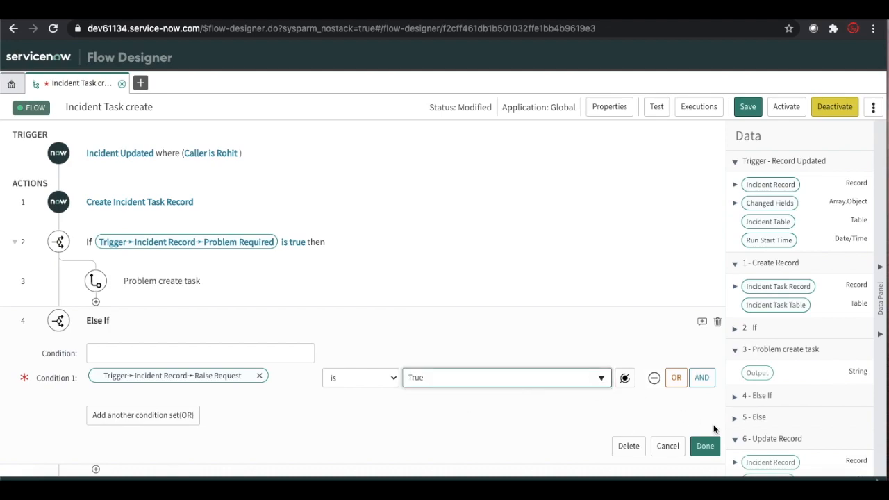
pyautogui.click(706, 445)
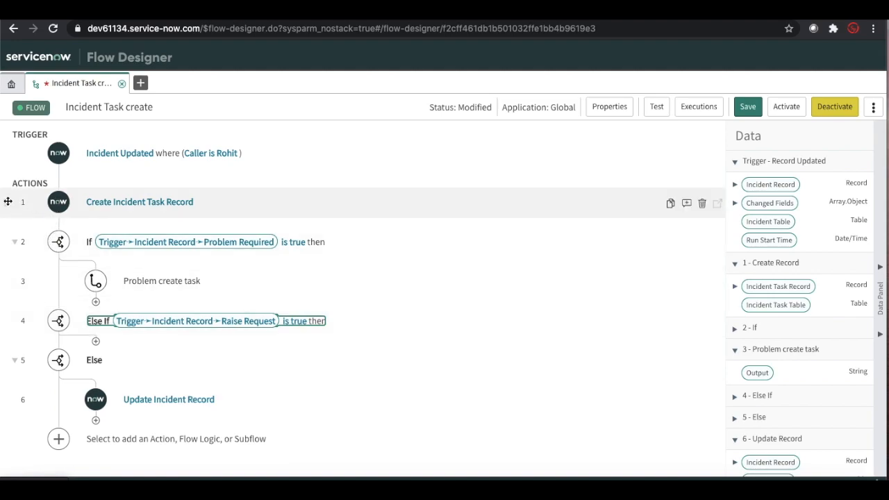
pyautogui.moveTo(7, 202)
pyautogui.mouseDown()
pyautogui.moveTo(10, 276)
pyautogui.moveTo(27, 218)
pyautogui.moveTo(20, 201)
pyautogui.mouseUp()
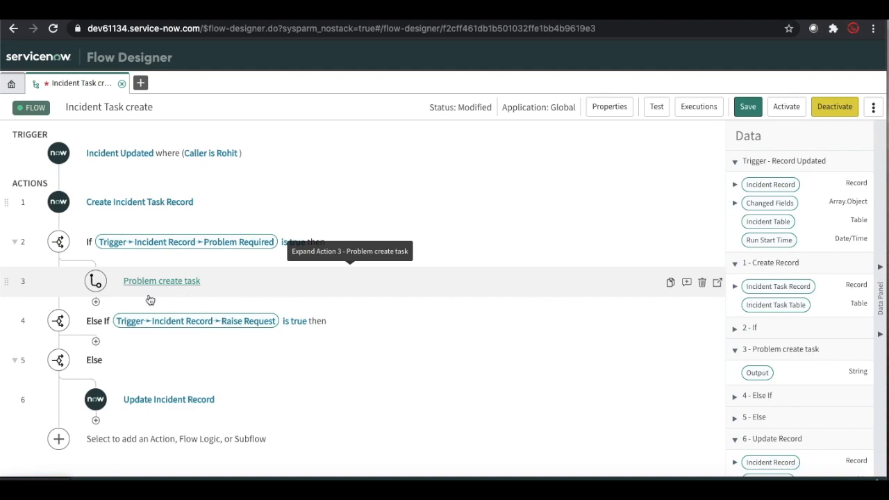
pyautogui.click(97, 343)
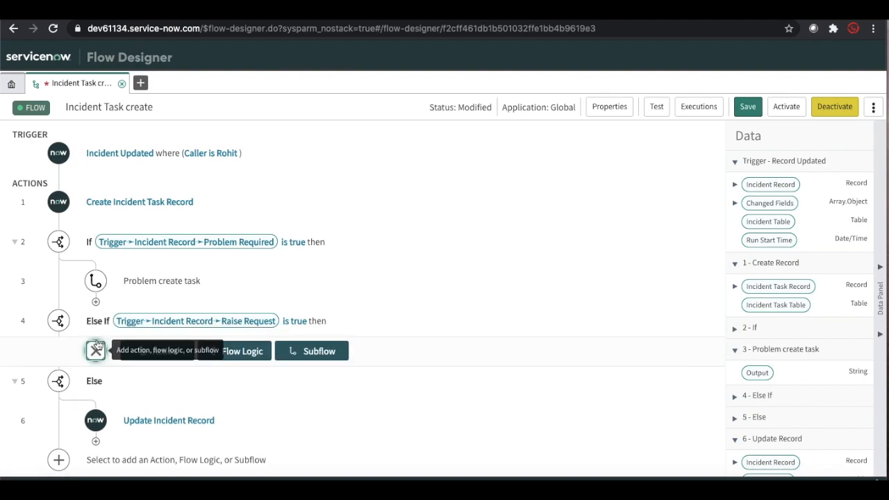
pyautogui.click(150, 352)
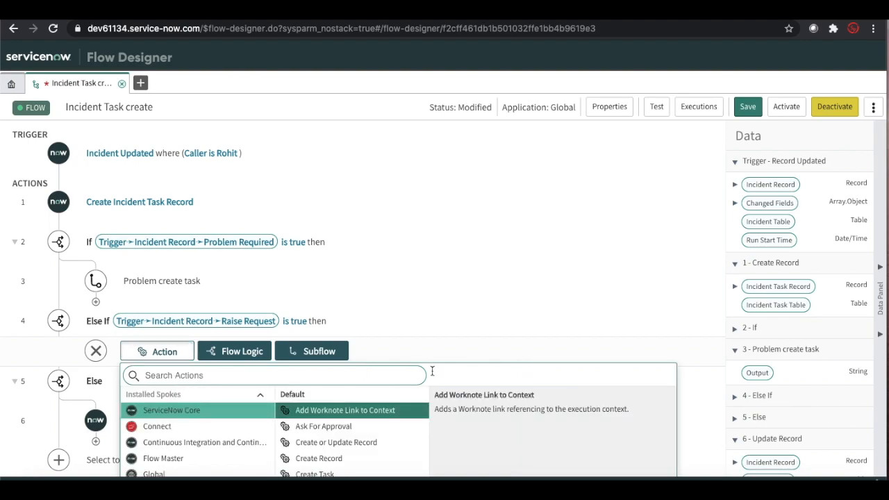
pyautogui.scroll(-3, 448, 369)
pyautogui.scroll(-1, 448, 369)
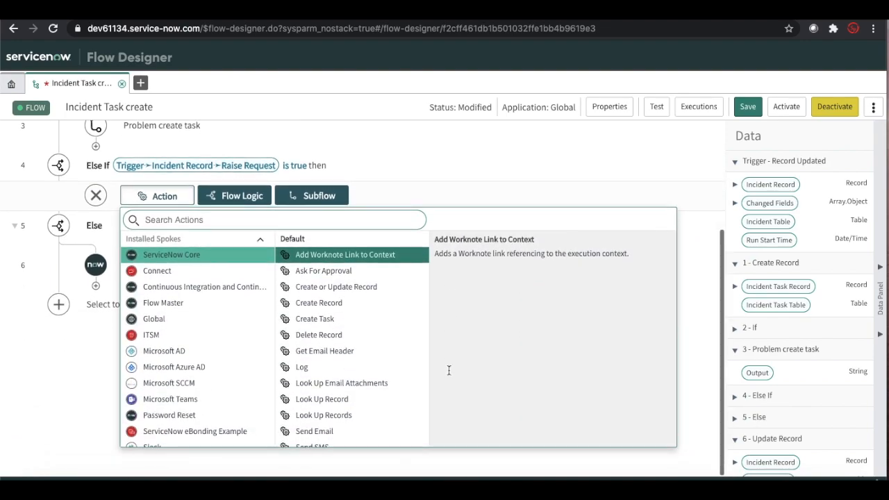
pyautogui.scroll(-5, 380, 382)
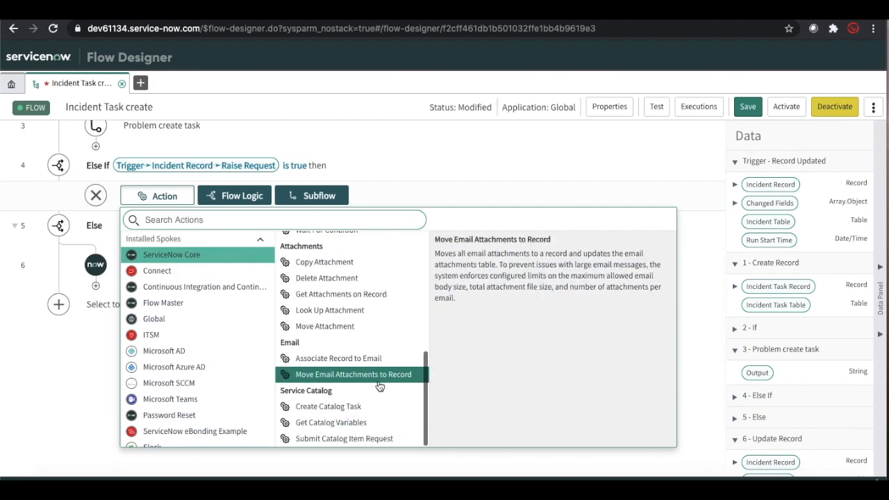
pyautogui.click(333, 439)
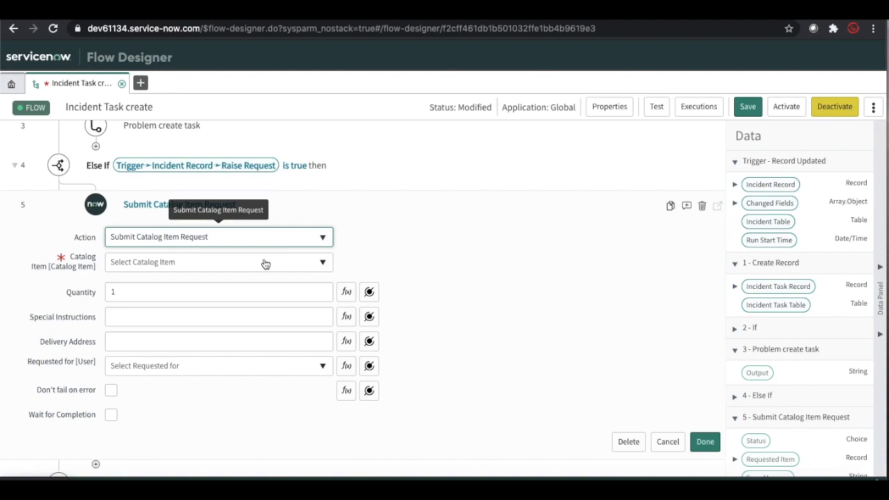
pyautogui.click(702, 205)
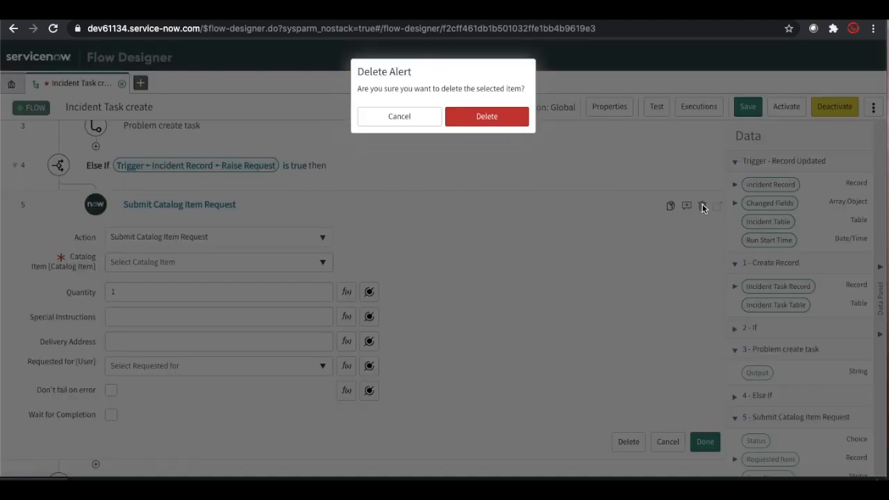
pyautogui.click(469, 118)
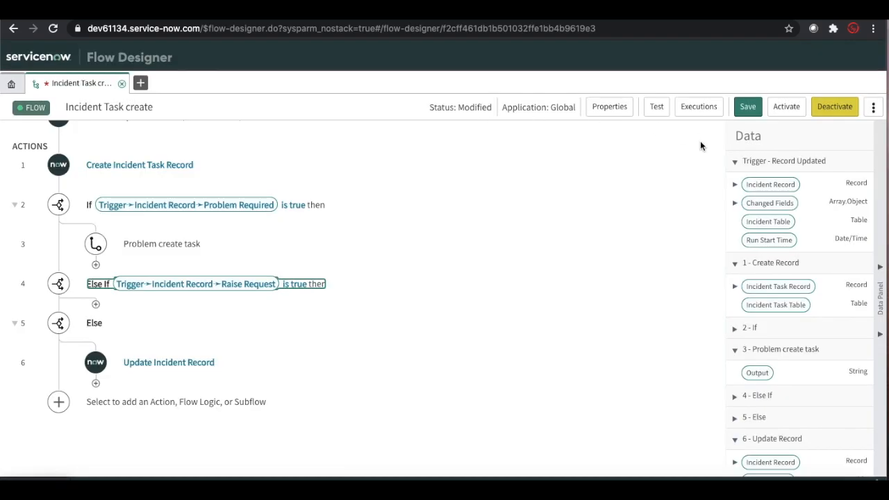
# Save the Incident Task create flow and switch to the Created From Incident catalog item
pyautogui.click(747, 106)
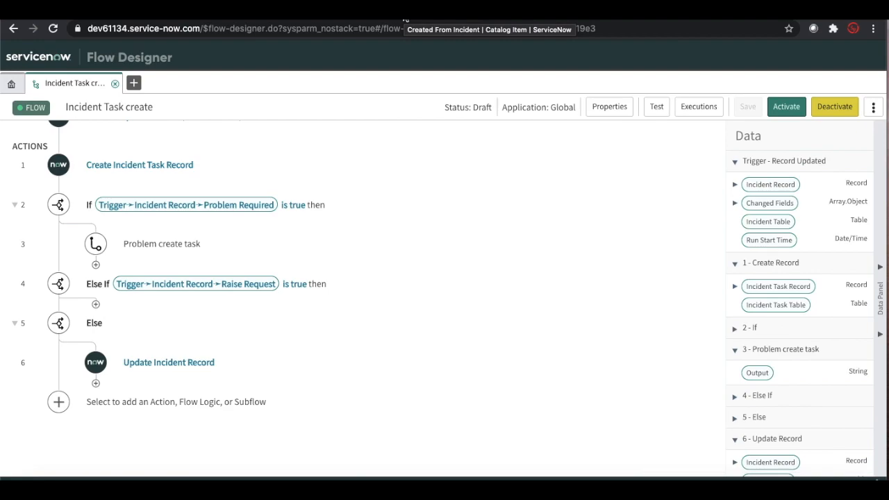
pyautogui.click(405, 21)
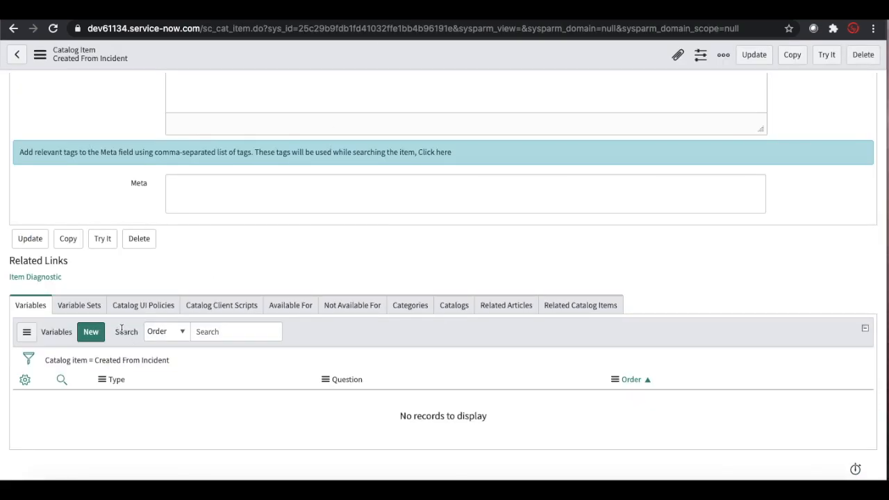
# Start a new catalog item variable of type Reference with the question "Incident Number"
pyautogui.click(91, 332)
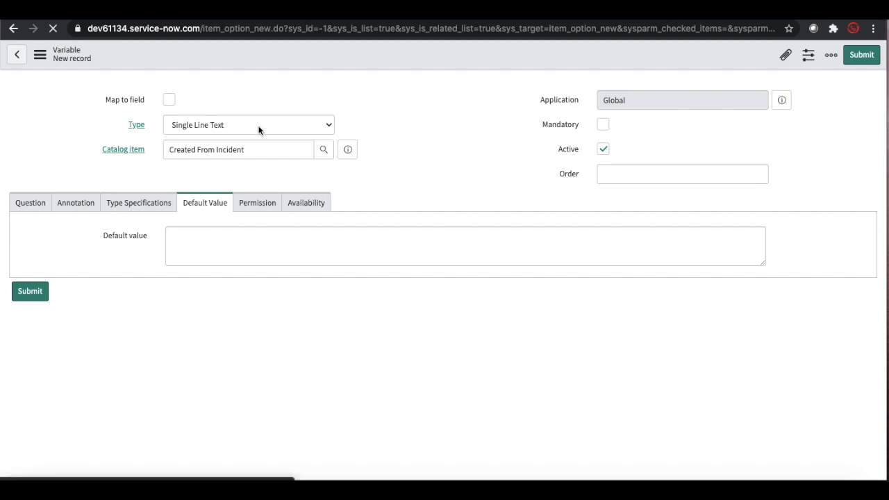
pyautogui.click(254, 102)
pyautogui.write('ref')
pyautogui.press('Return')
pyautogui.click(191, 265)
pyautogui.write('Incident Number')
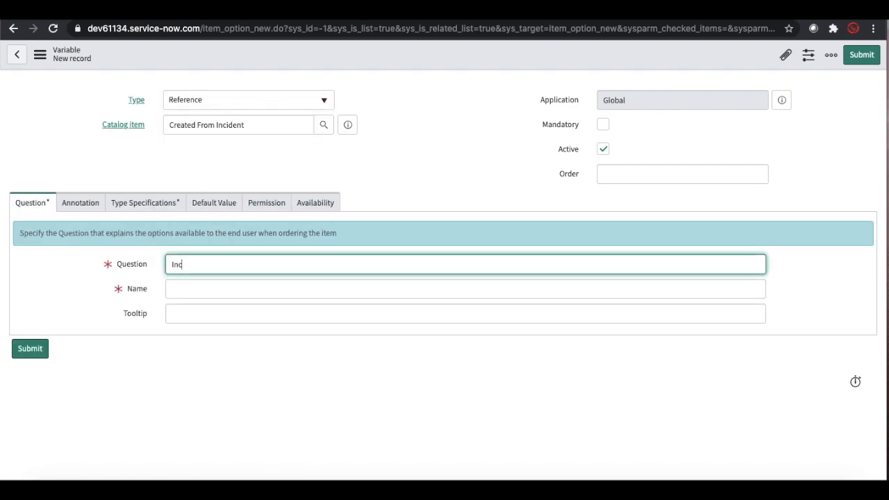
pyautogui.click(182, 288)
# Point the variable's reference to the Incident table, set its order to 100 and submit it
pyautogui.click(138, 203)
pyautogui.click(219, 318)
pyautogui.write('incident')
pyautogui.press('Return')
pyautogui.click(653, 174)
pyautogui.write('100')
pyautogui.click(860, 57)
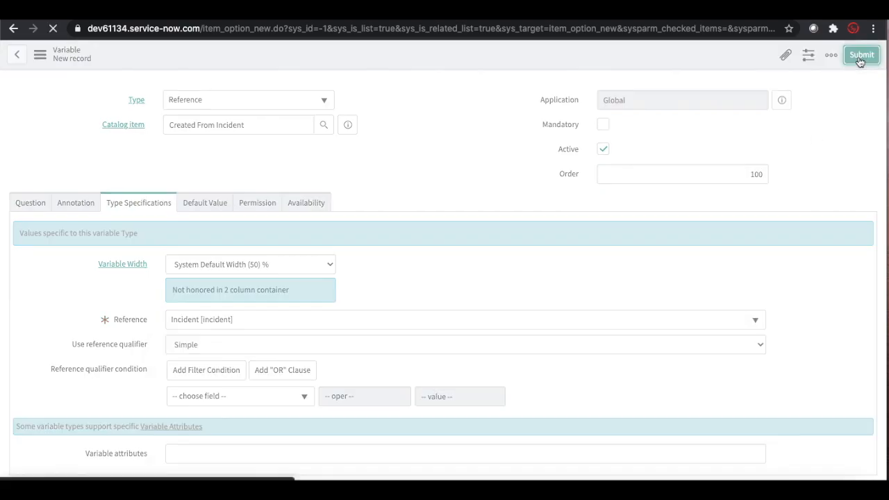
# Create a second Single Line Text variable for the catalog item with the question "Details" and order 200
pyautogui.scroll(-3, 524, 147)
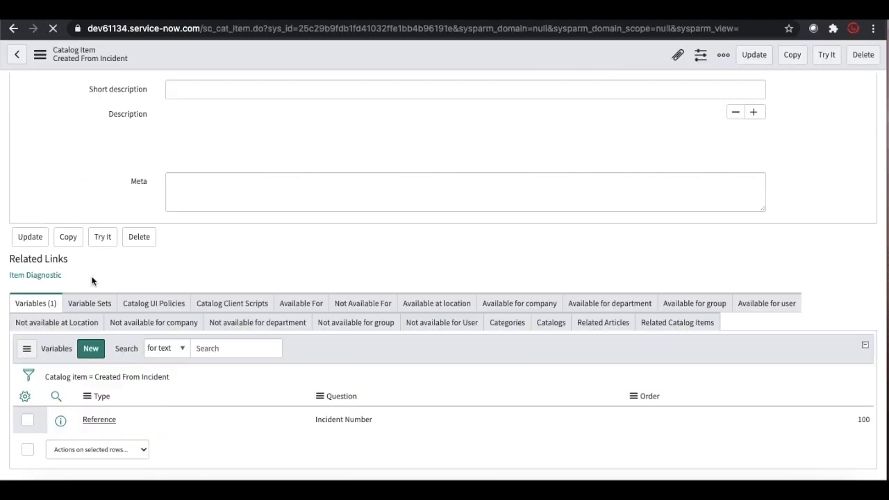
pyautogui.click(92, 360)
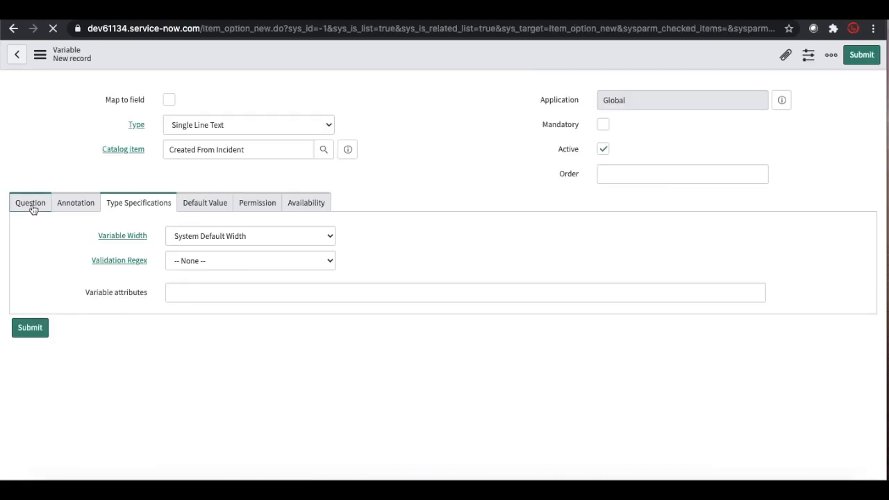
pyautogui.click(29, 203)
pyautogui.write('Details')
pyautogui.click(667, 177)
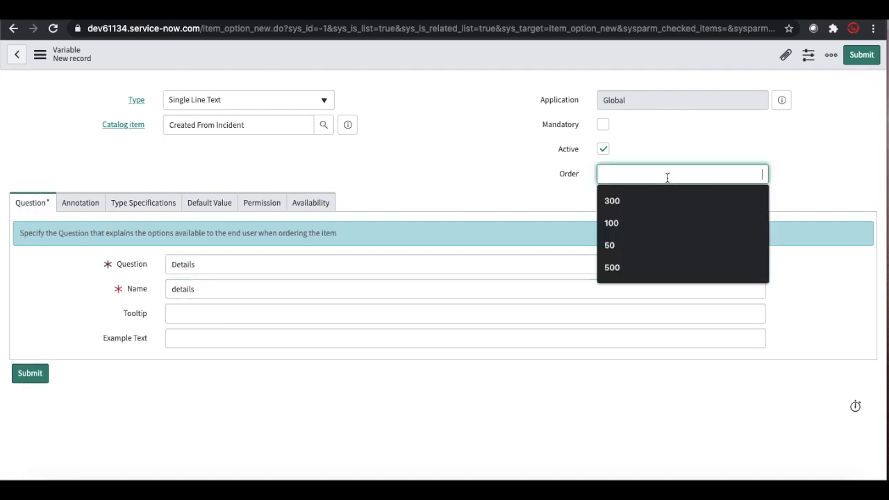
pyautogui.write('200')
pyautogui.press('Return')
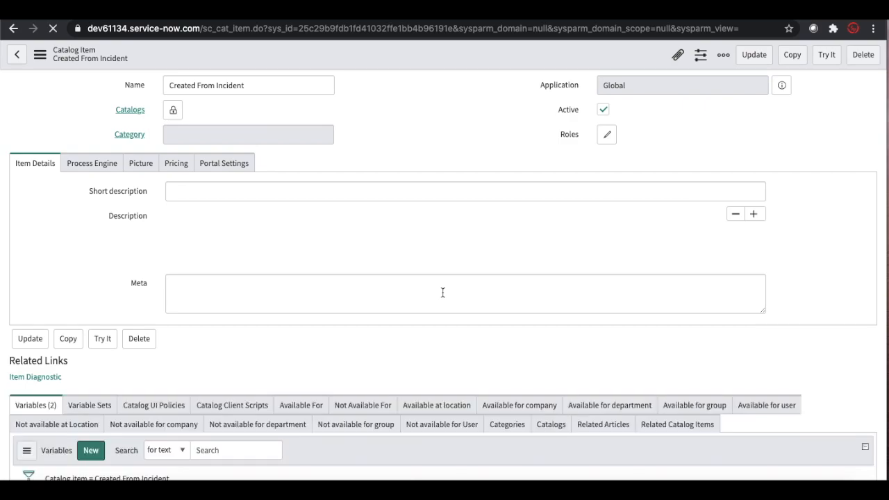
# Review the catalog item's variables, preview its order form and return to the item record
pyautogui.scroll(-5, 442, 292)
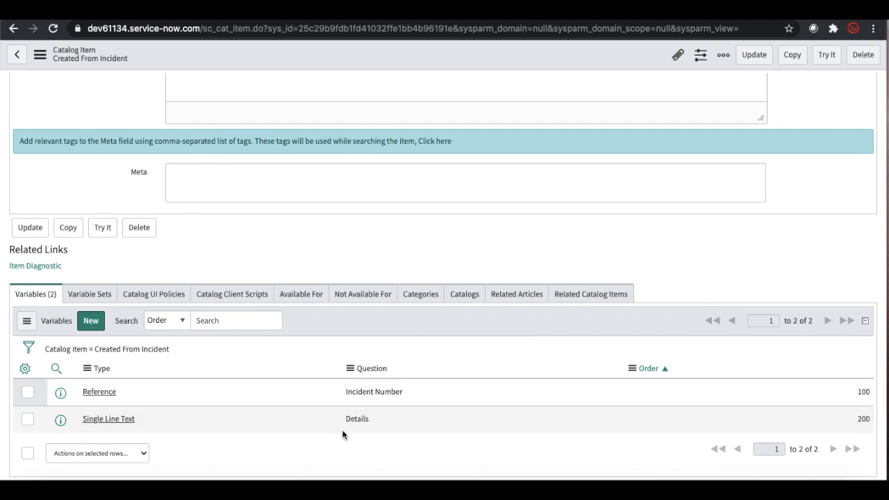
pyautogui.click(825, 55)
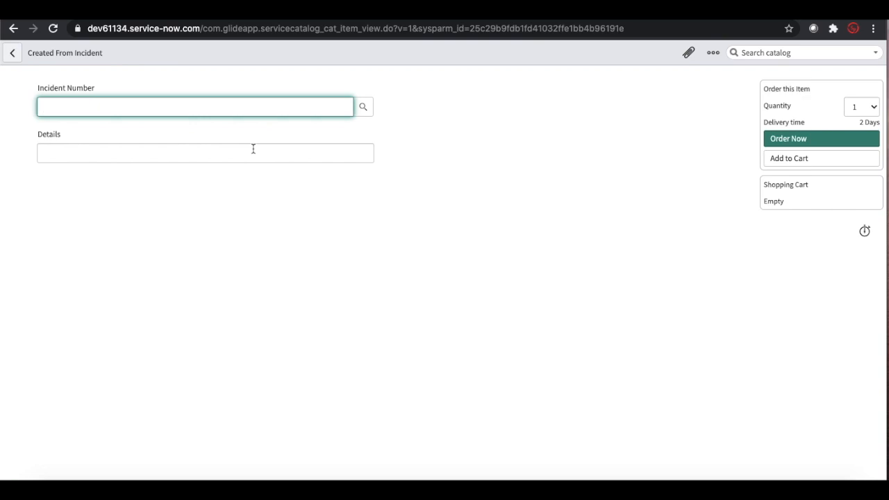
pyautogui.click(13, 28)
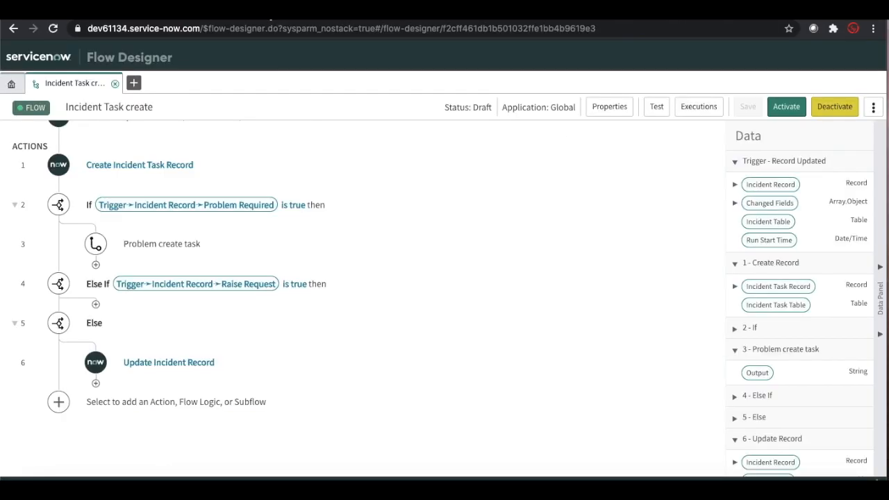
# Create a new Flow Designer action named "Raise catalog item" in the Global application
pyautogui.click(136, 84)
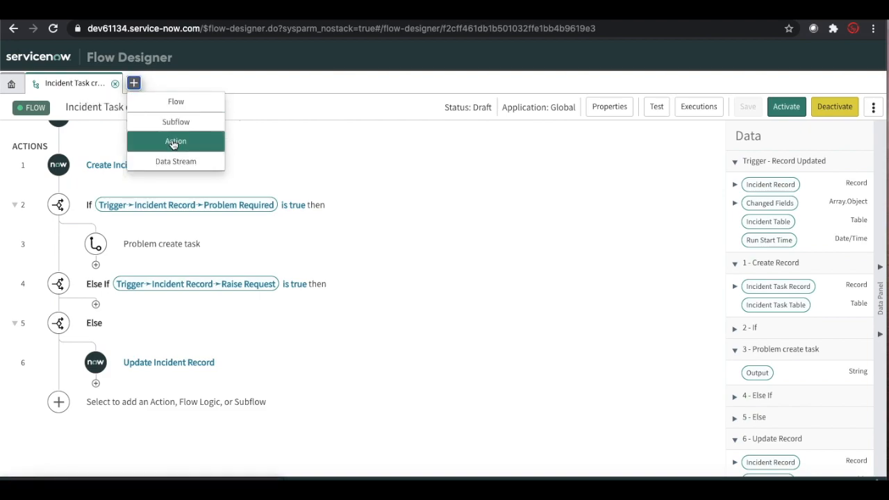
pyautogui.click(175, 143)
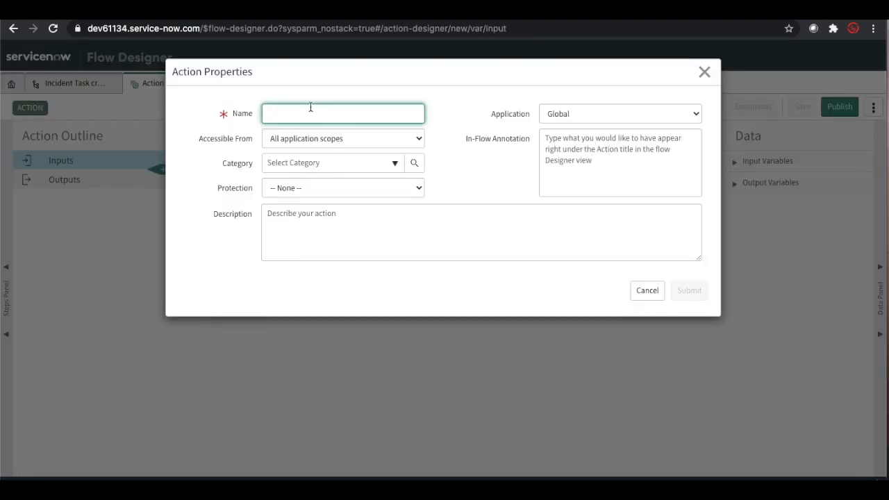
pyautogui.write('Raise catalog item')
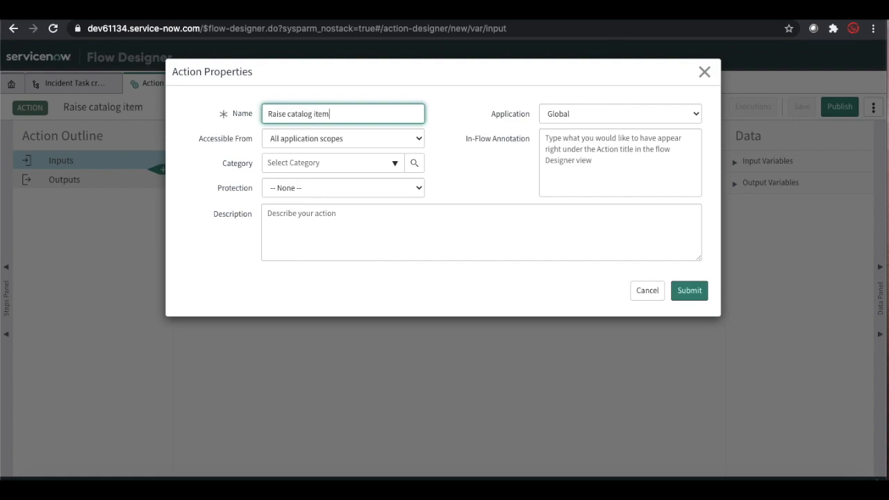
pyautogui.click(301, 213)
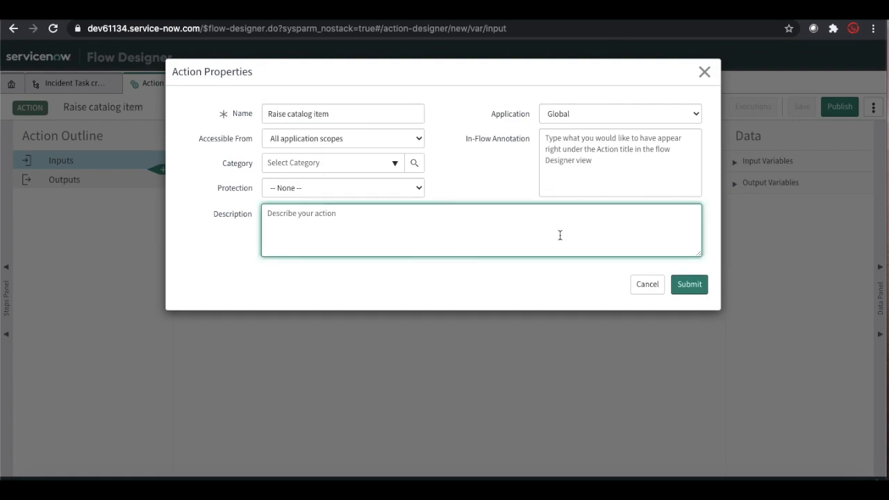
pyautogui.click(700, 288)
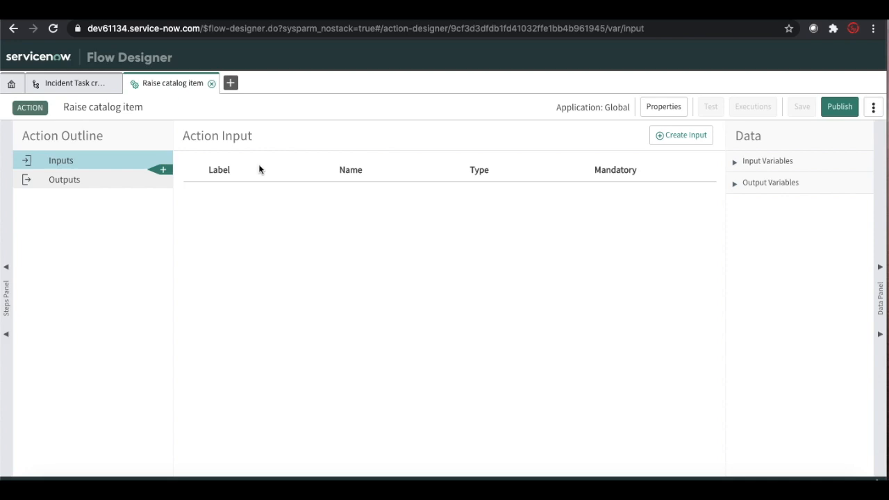
# Create an action input and set its type to a reference to the Incident table
pyautogui.click(671, 141)
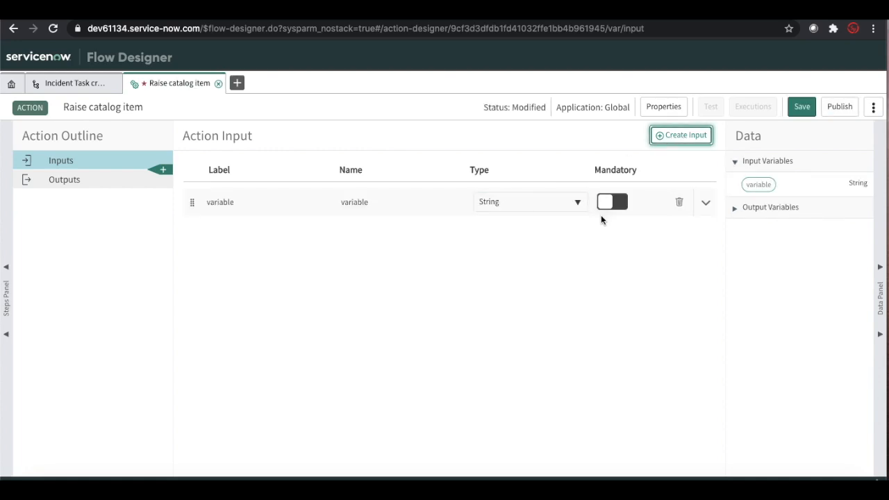
pyautogui.click(539, 204)
pyautogui.write('ref')
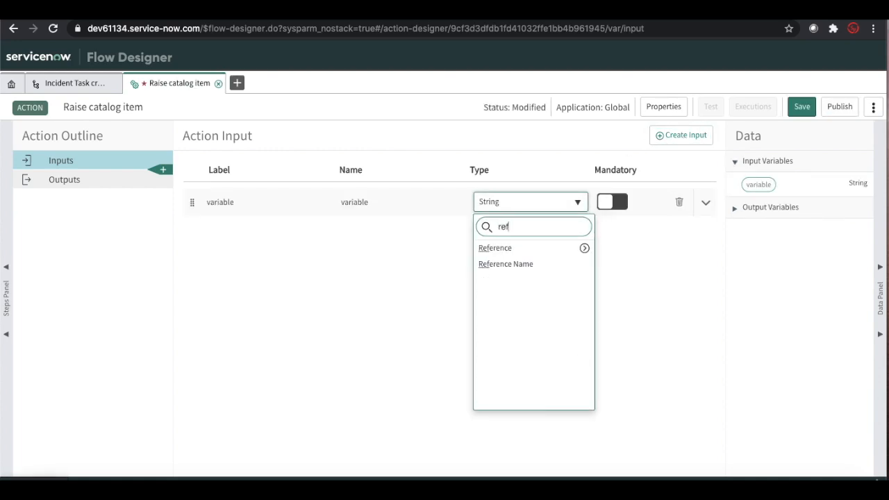
pyautogui.click(499, 248)
pyautogui.write('incident')
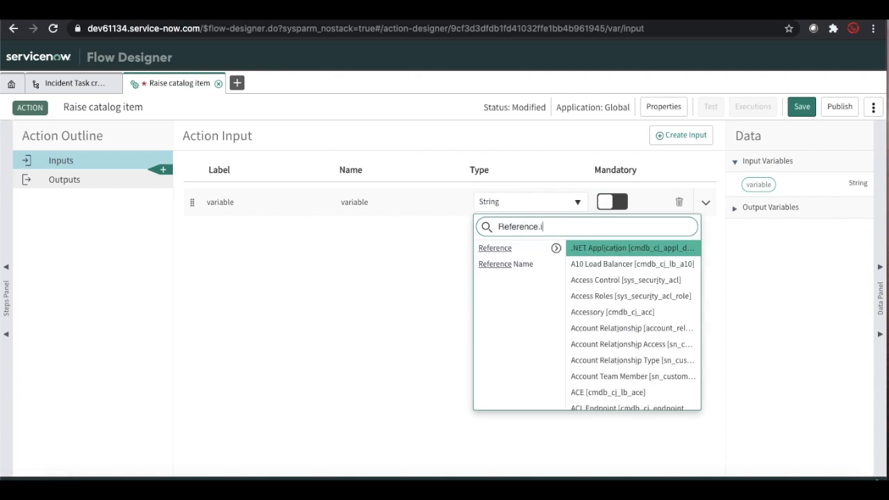
pyautogui.press('Return')
# Label the new action input "Incident Number" and make it mandatory
pyautogui.click(306, 207)
pyautogui.press('BackSpace')
pyautogui.press('BackSpace')
pyautogui.press('BackSpace')
pyautogui.press('BackSpace')
pyautogui.press('BackSpace')
pyautogui.press('BackSpace')
pyautogui.press('BackSpace')
pyautogui.press('BackSpace')
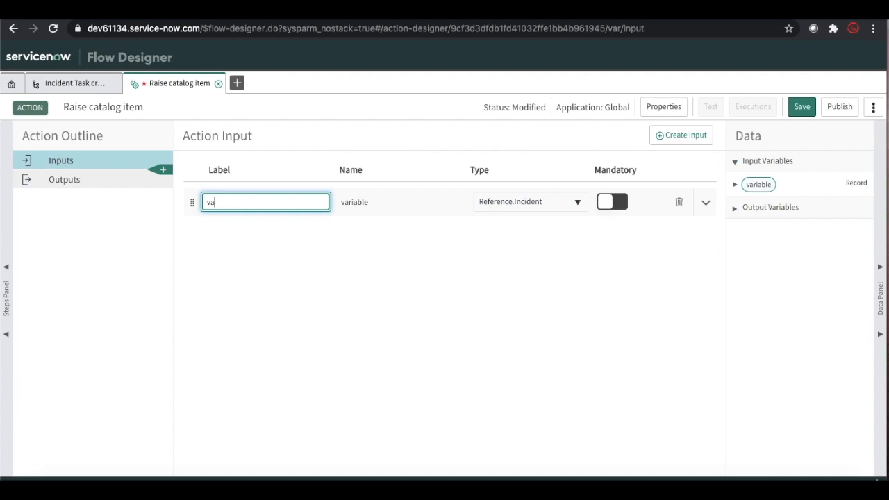
pyautogui.write('Incident Number')
pyautogui.click(361, 202)
pyautogui.click(404, 255)
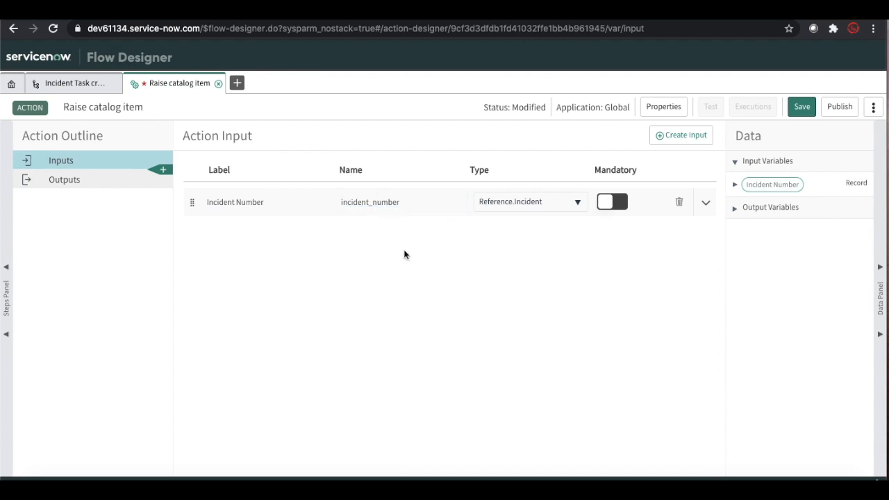
pyautogui.click(623, 203)
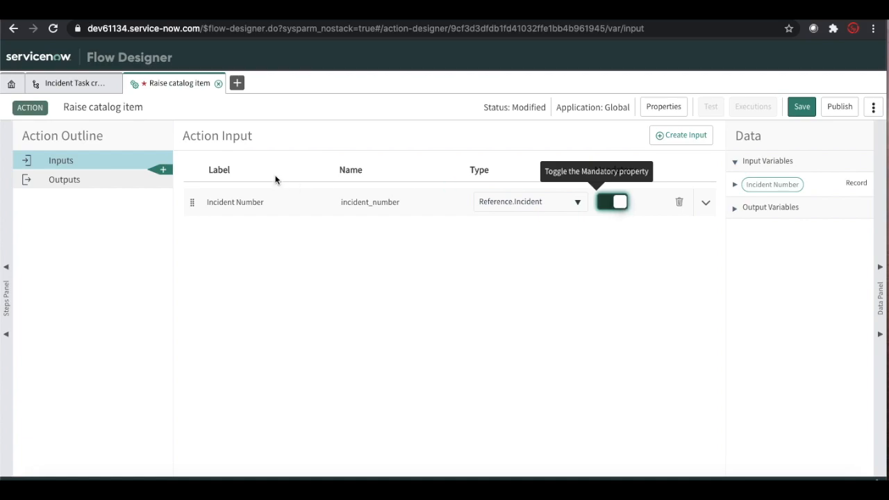
# Create a second action input labelled "Catalog Item"
pyautogui.click(670, 136)
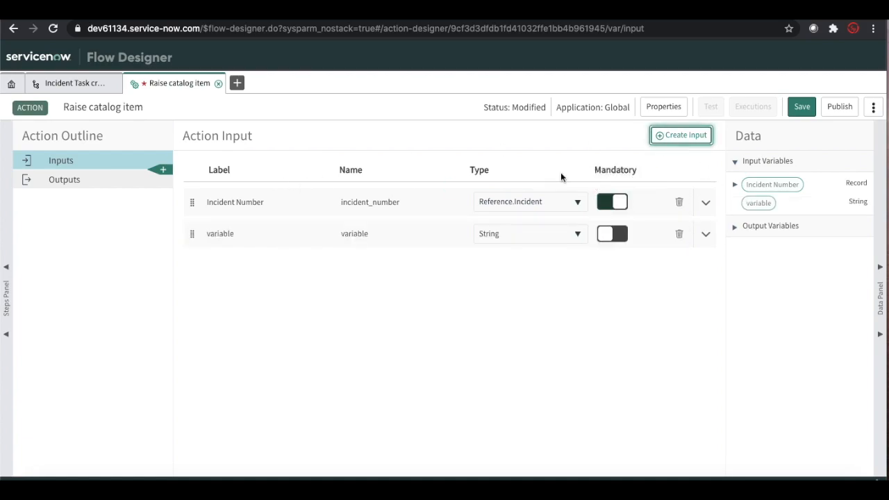
pyautogui.click(283, 234)
pyautogui.press('BackSpace')
pyautogui.press('BackSpace')
pyautogui.press('BackSpace')
pyautogui.press('BackSpace')
pyautogui.press('BackSpace')
pyautogui.press('BackSpace')
pyautogui.press('BackSpace')
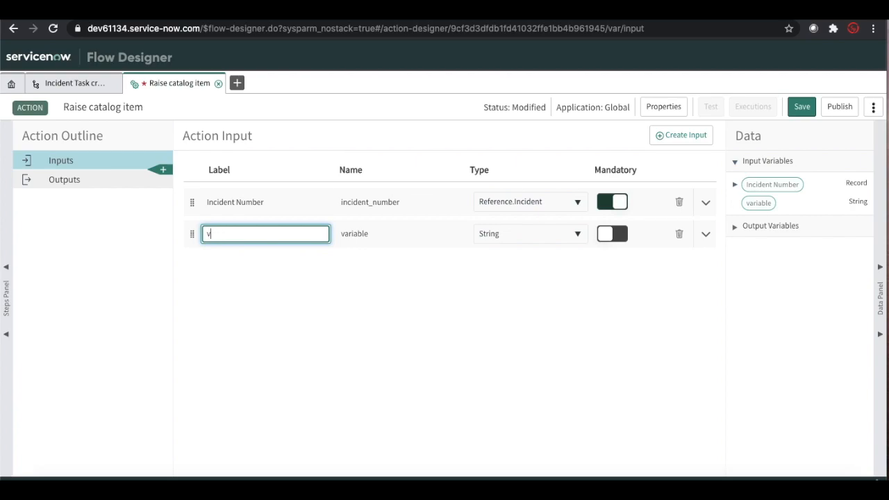
pyautogui.write('Catalog Item')
pyautogui.click(403, 233)
# Set the Catalog Item input's type to a reference to Catalog Item [sc_cat_item] and make it mandatory
pyautogui.click(490, 235)
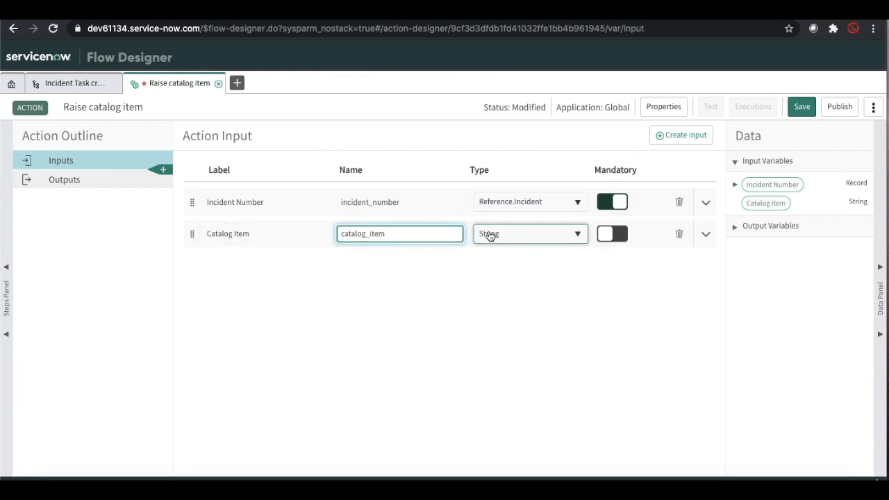
pyautogui.write('ref')
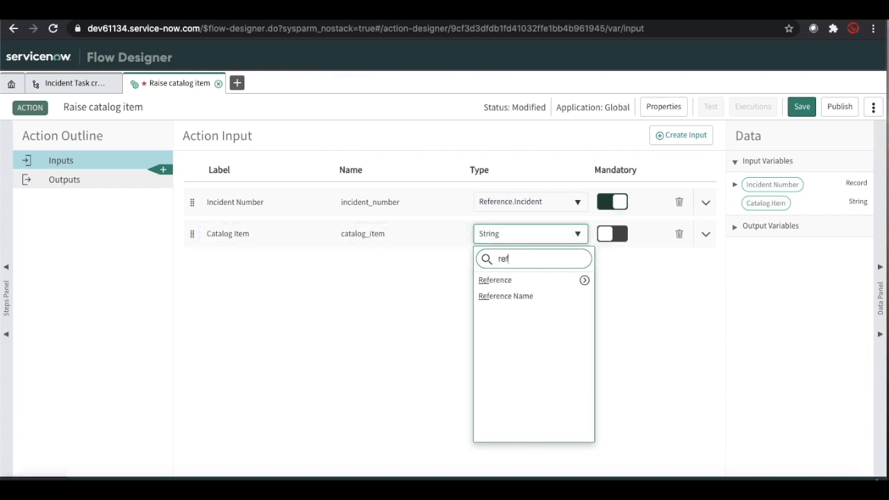
pyautogui.click(522, 283)
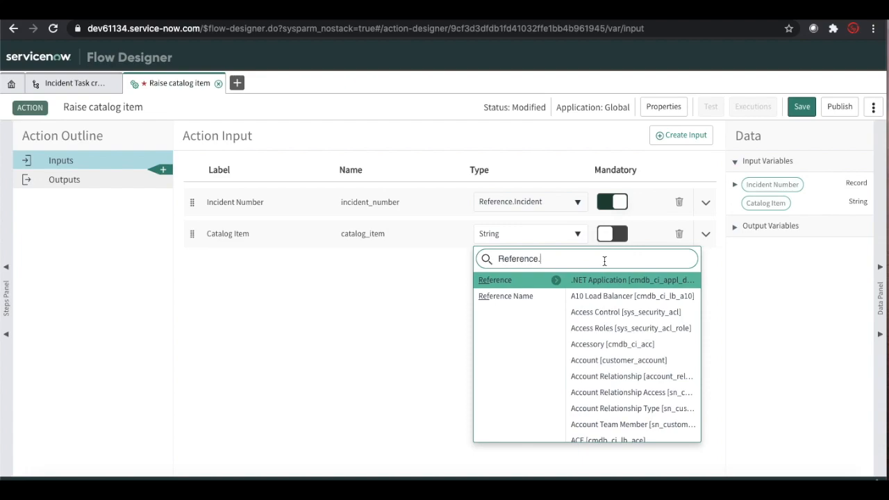
pyautogui.write('sc_')
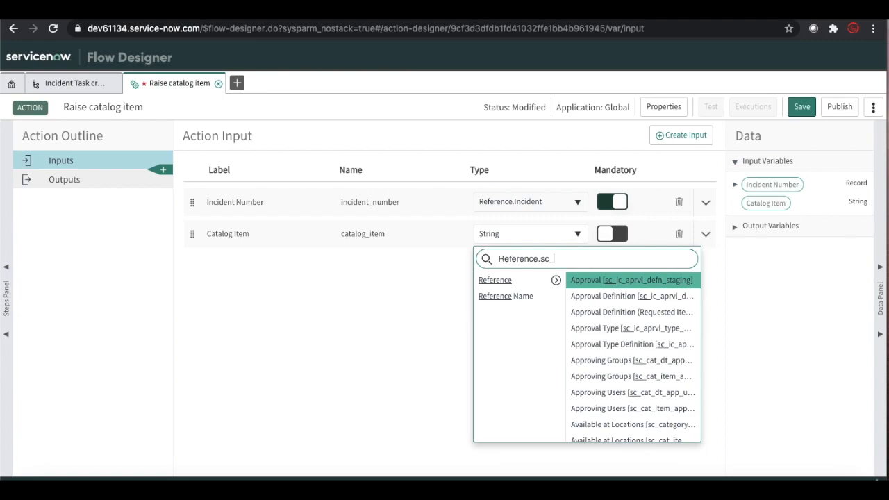
pyautogui.write('cat_it')
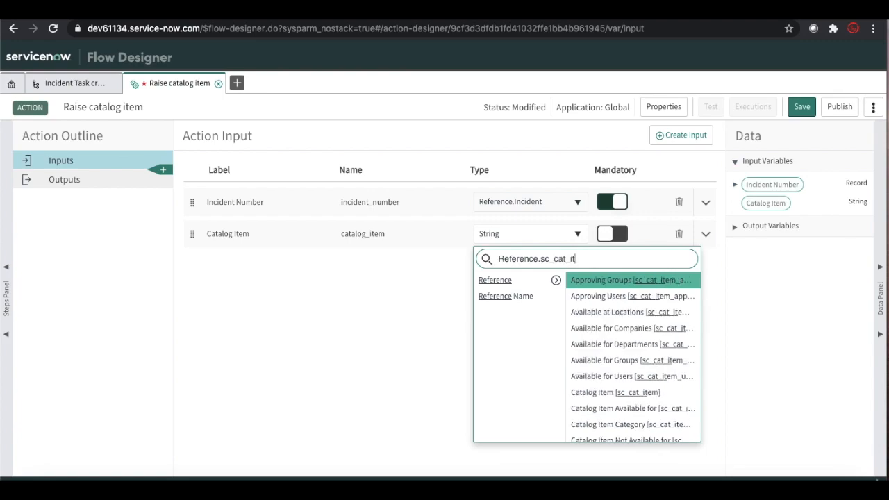
pyautogui.write('em')
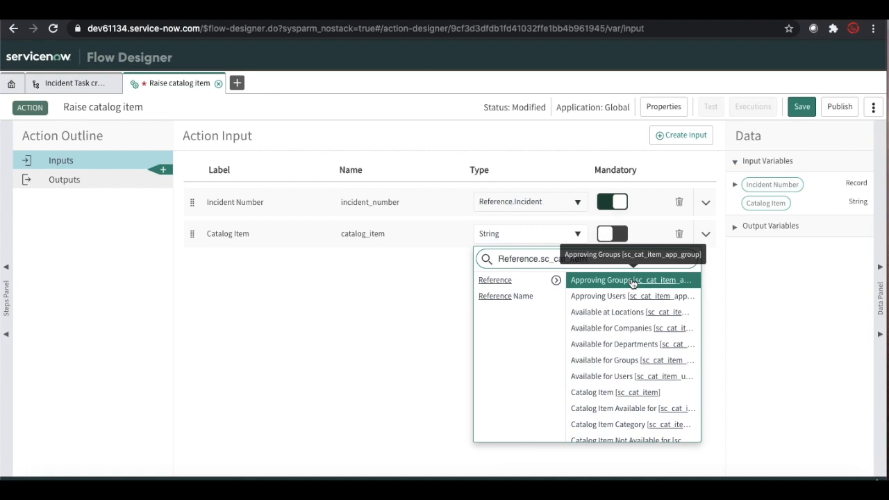
pyautogui.click(615, 392)
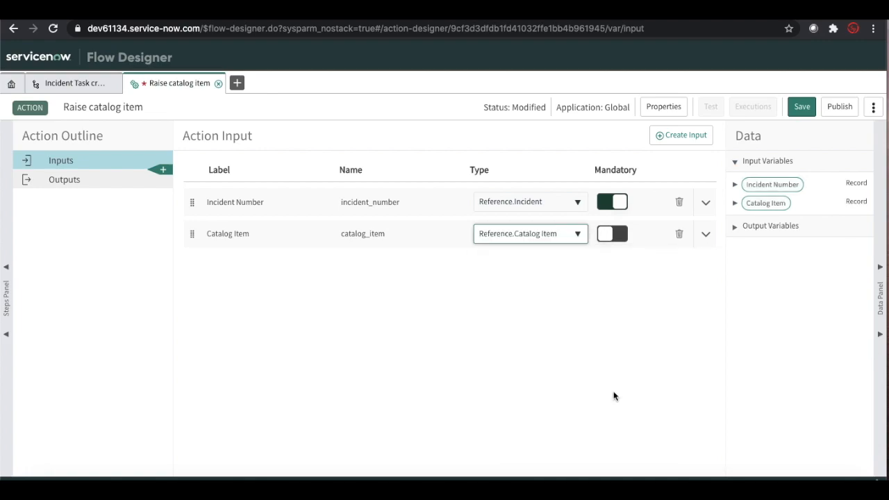
pyautogui.click(618, 235)
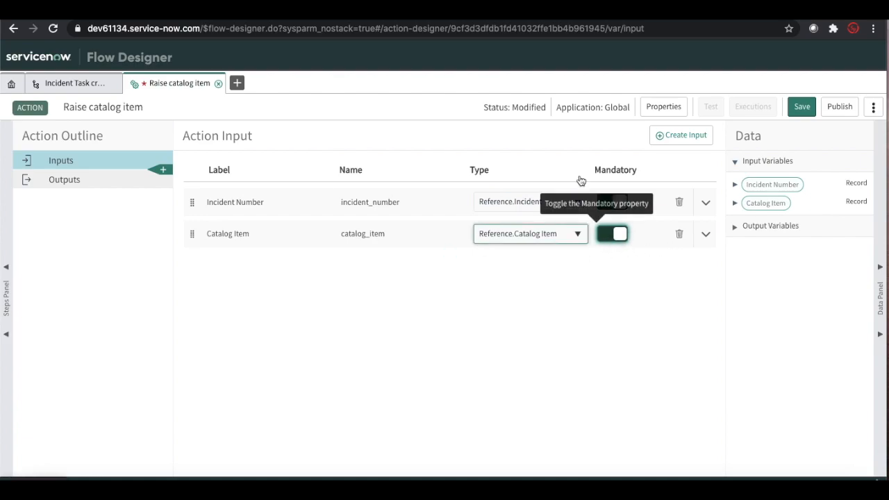
# Add a third mandatory String input, keeping the label "variable", and save the action
pyautogui.click(682, 135)
pyautogui.click(224, 265)
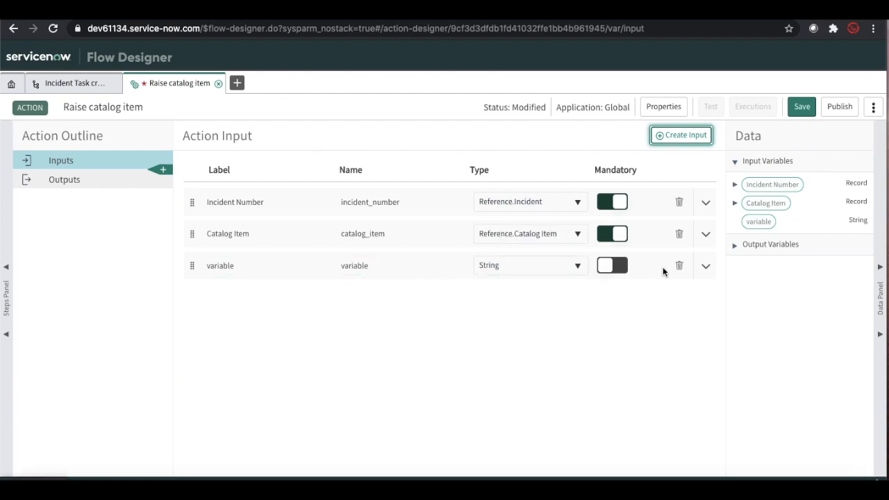
pyautogui.click(612, 266)
pyautogui.click(806, 111)
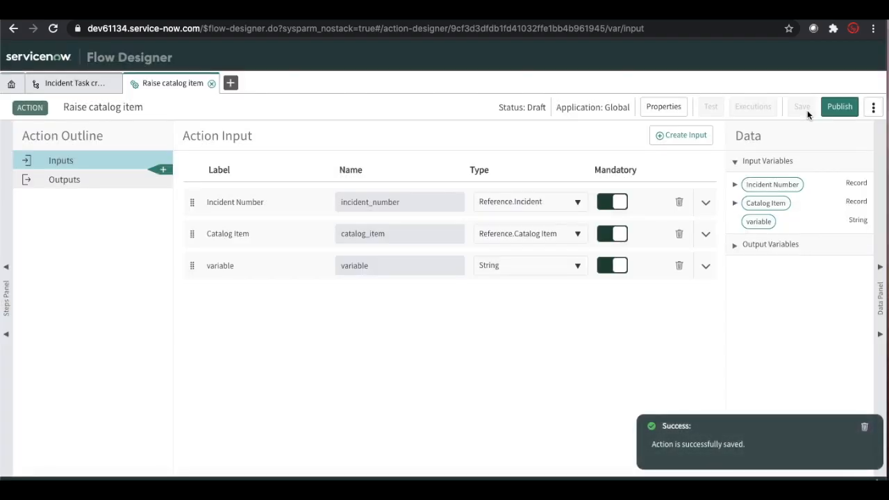
# Add a Script step to the action between its inputs and outputs
pyautogui.click(161, 170)
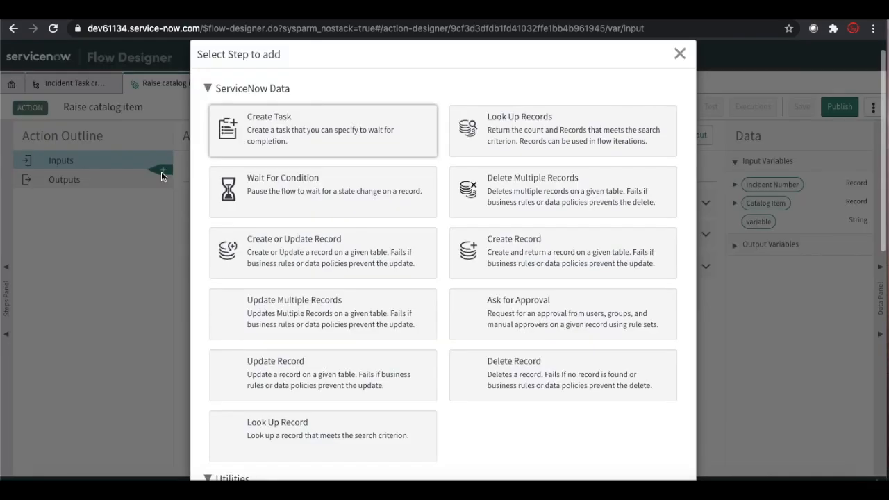
pyautogui.scroll(-3, 343, 283)
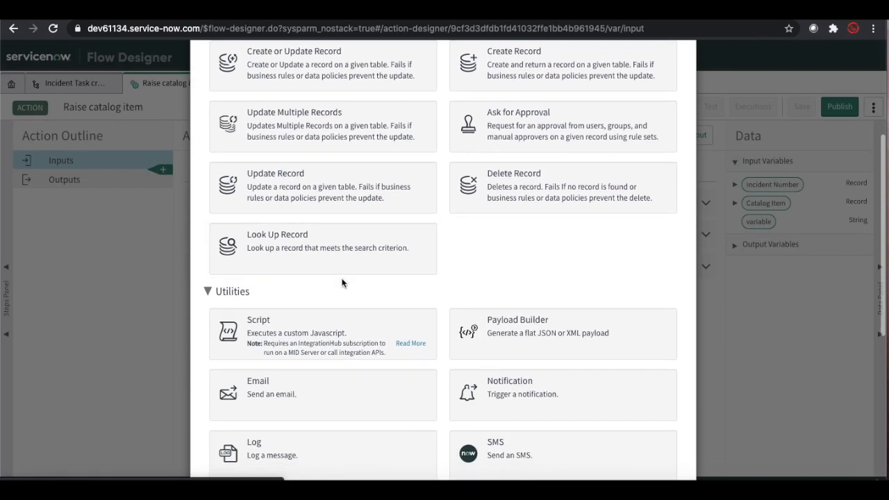
pyautogui.click(270, 339)
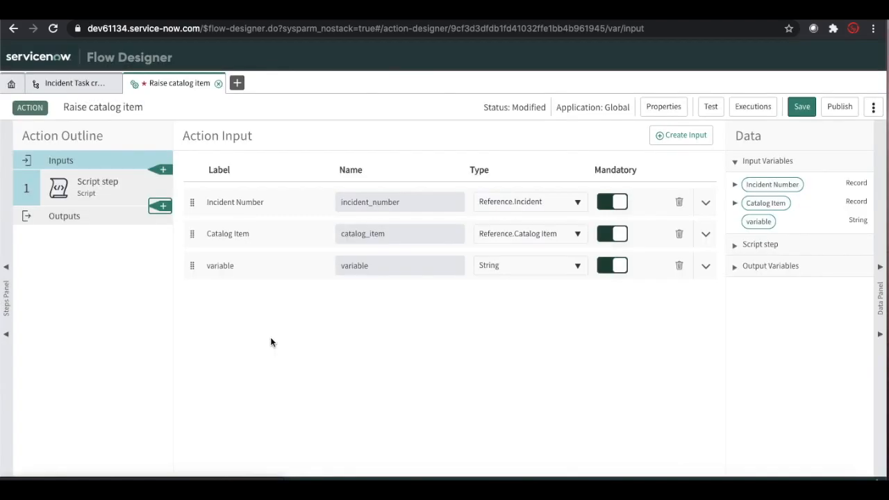
pyautogui.click(330, 350)
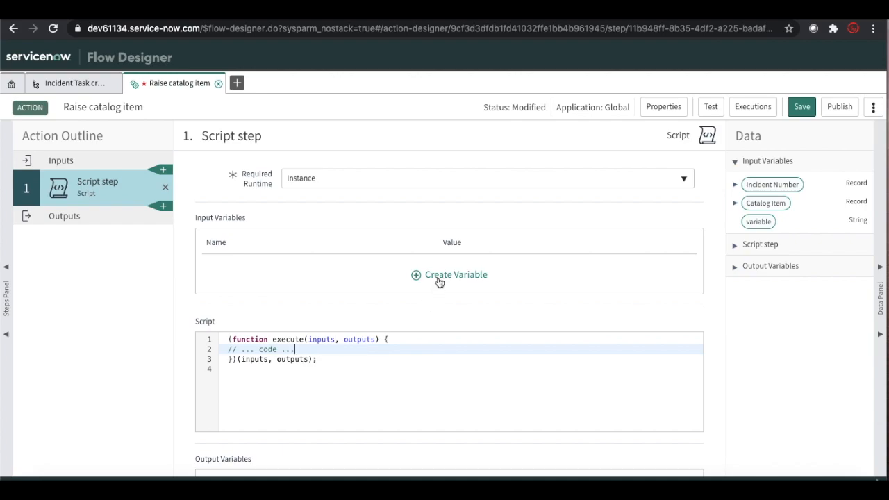
pyautogui.scroll(-2, 438, 282)
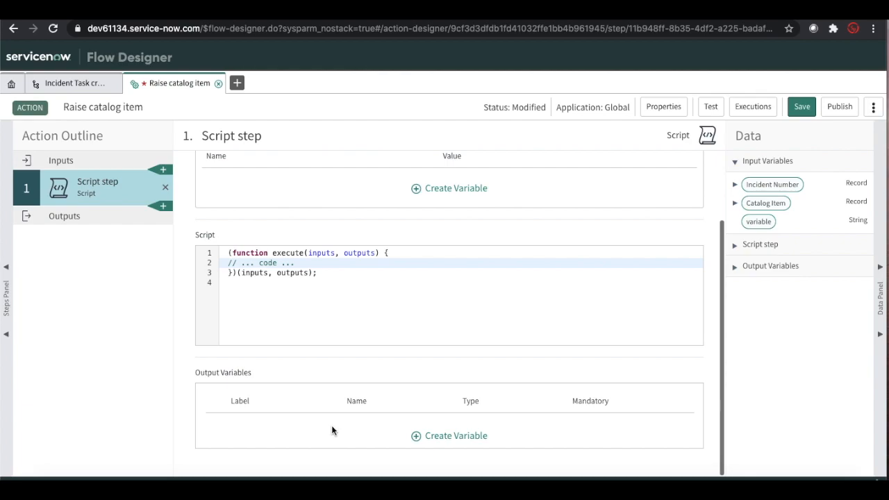
pyautogui.scroll(2, 331, 426)
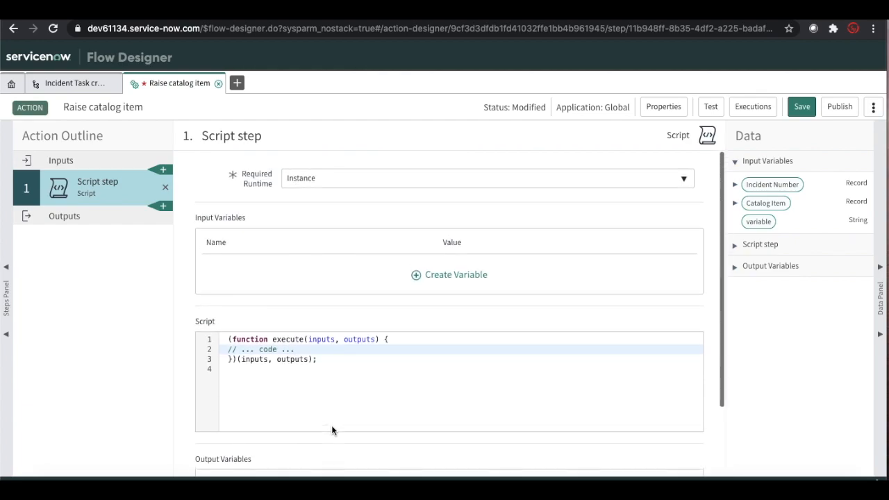
# Create a script input variable named "incident" and map it to the action's Incident Number input
pyautogui.click(456, 275)
pyautogui.doubleClick(293, 278)
pyautogui.write('Incident')
pyautogui.click(516, 274)
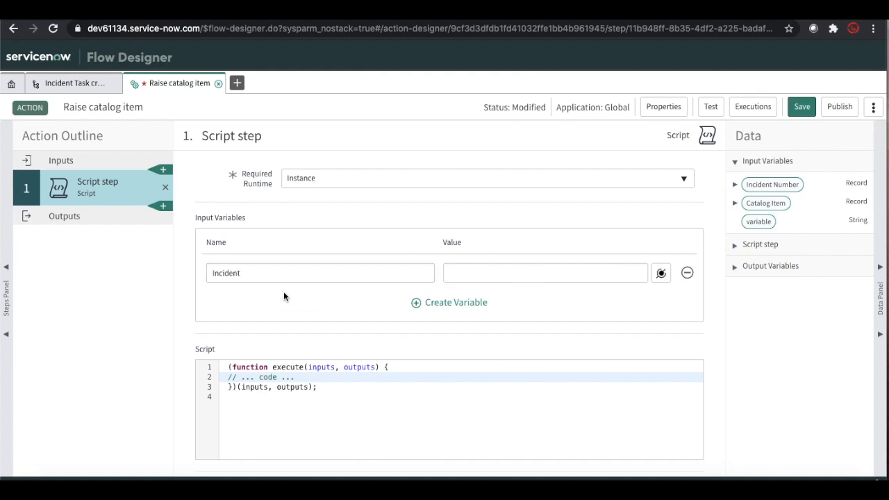
pyautogui.click(221, 272)
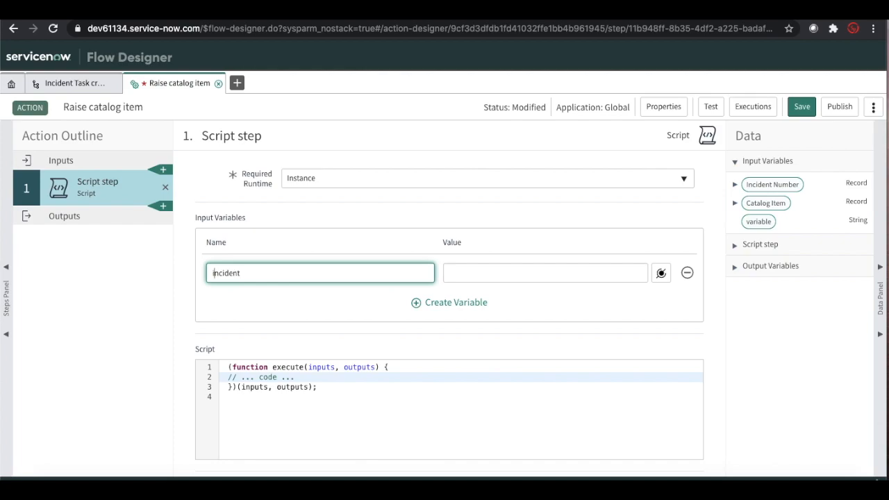
pyautogui.click(514, 278)
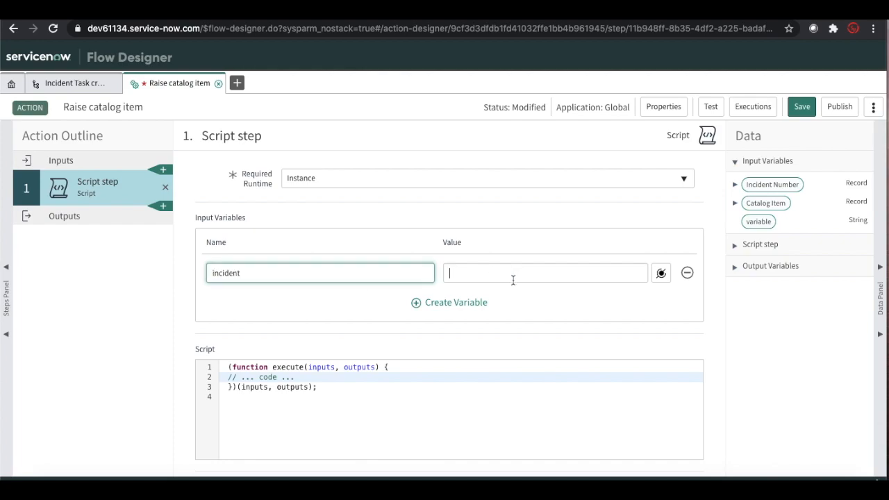
pyautogui.click(660, 275)
pyautogui.click(653, 336)
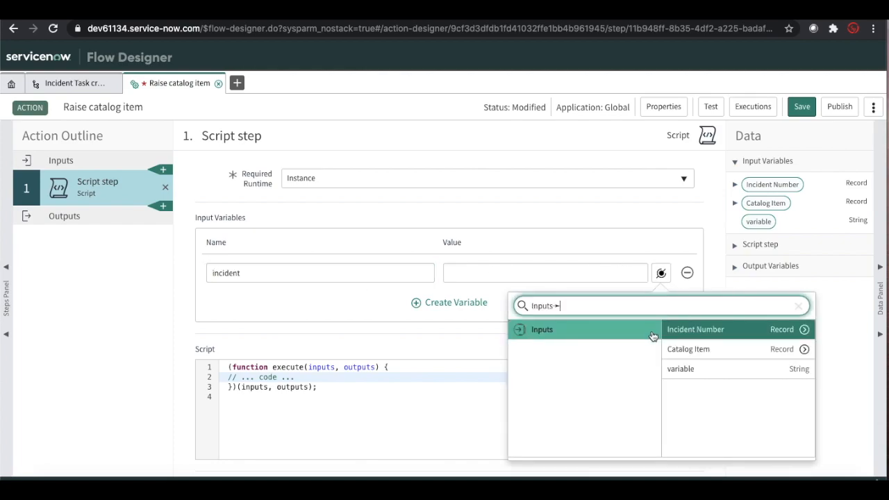
pyautogui.click(706, 334)
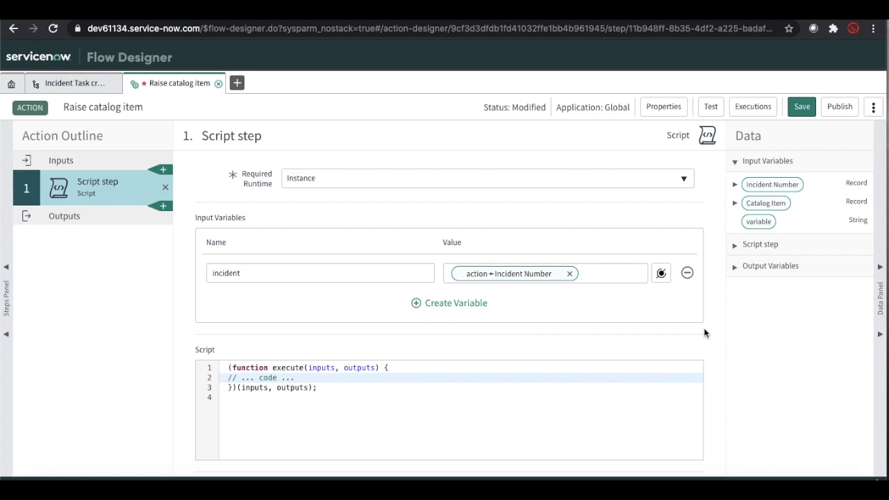
# Create a script input variable named "catalogitem" and map it to the action's Catalog Item input
pyautogui.click(455, 303)
pyautogui.doubleClick(279, 297)
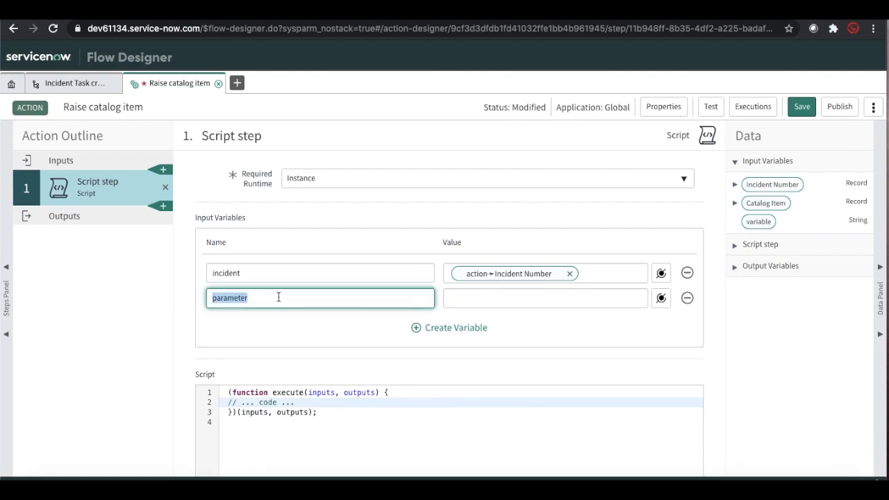
pyautogui.write('catalogitem')
pyautogui.click(490, 297)
pyautogui.click(661, 297)
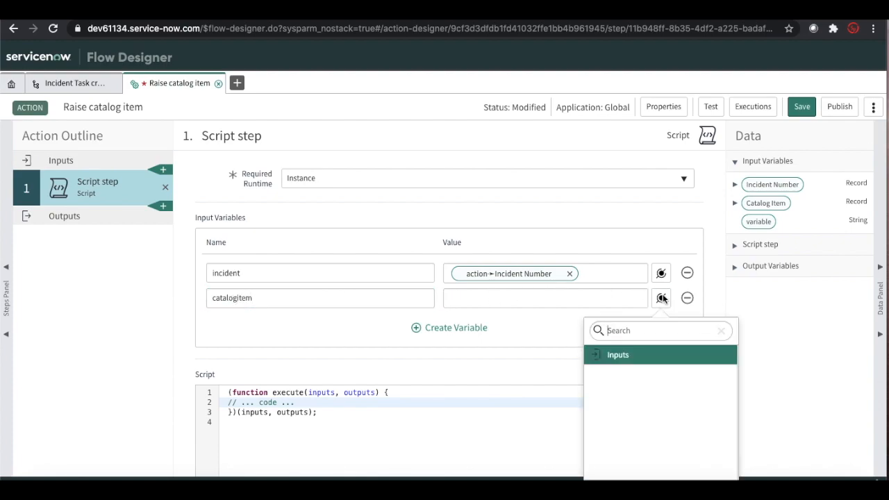
pyautogui.click(637, 358)
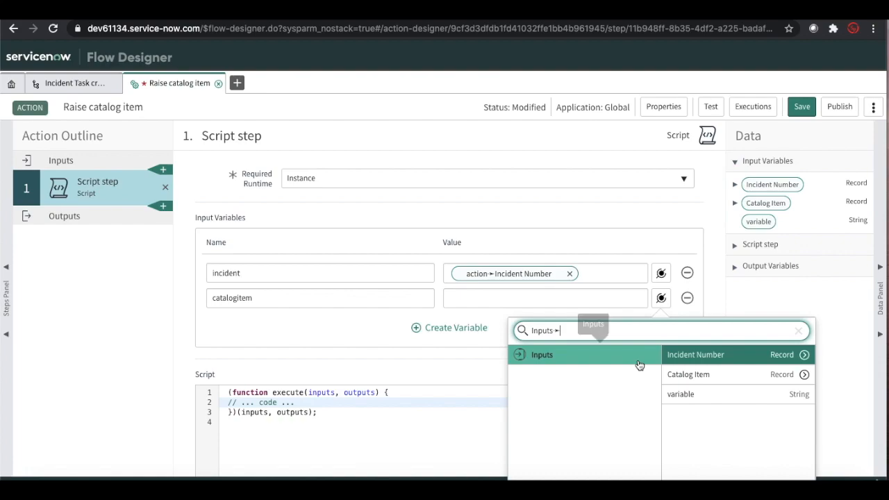
pyautogui.click(693, 375)
# Create a script input variable named "variable" and map it to the action's variable input
pyautogui.click(431, 330)
pyautogui.doubleClick(287, 324)
pyautogui.write('vari')
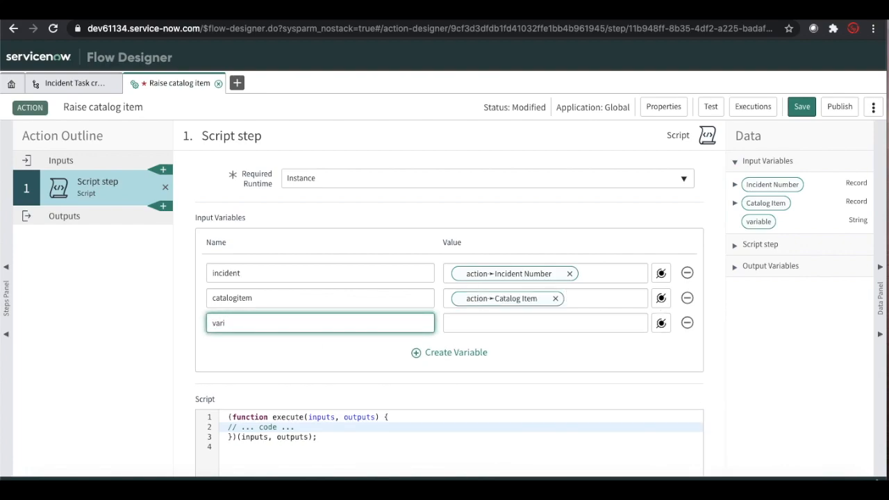
pyautogui.write('able')
pyautogui.click(523, 324)
pyautogui.click(664, 324)
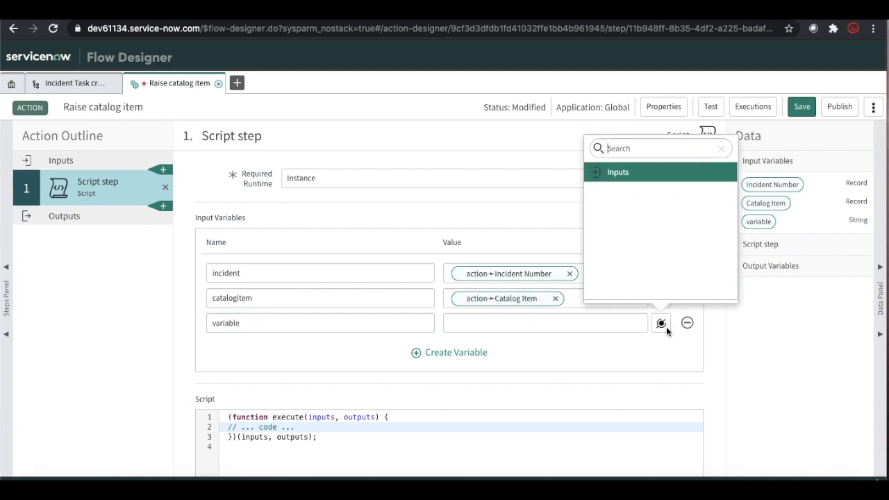
pyautogui.click(666, 177)
pyautogui.click(697, 215)
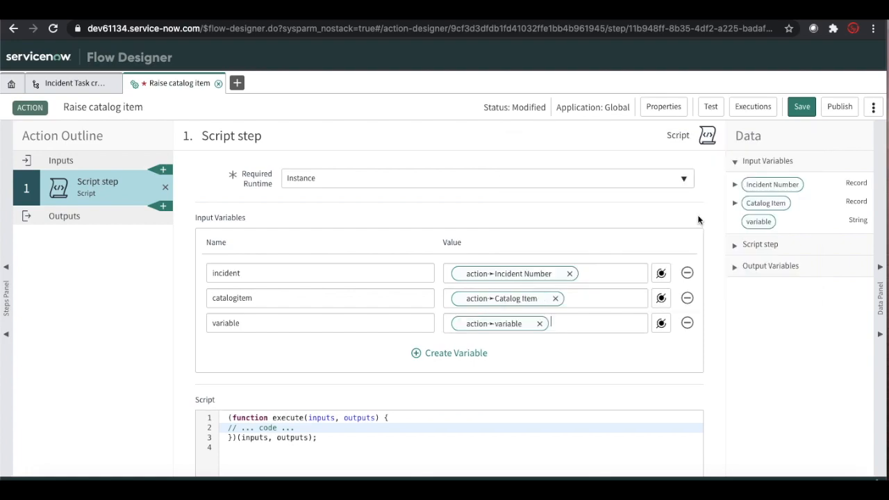
# Review the action's input definitions, then return to the code comment in the Script step's script
pyautogui.scroll(-2, 601, 359)
pyautogui.click(355, 369)
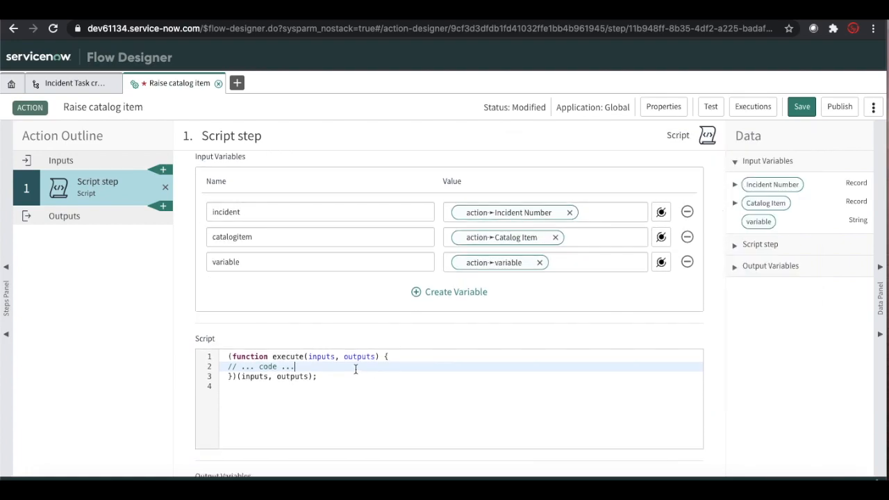
pyautogui.click(69, 167)
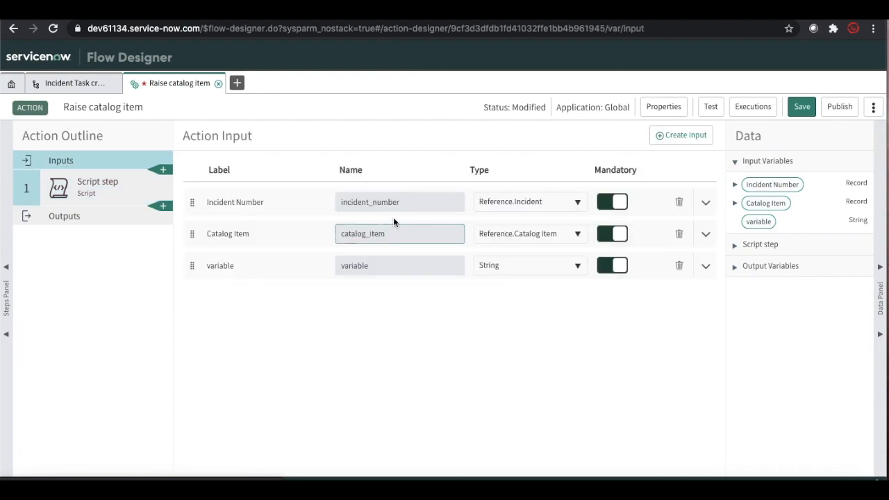
pyautogui.click(116, 199)
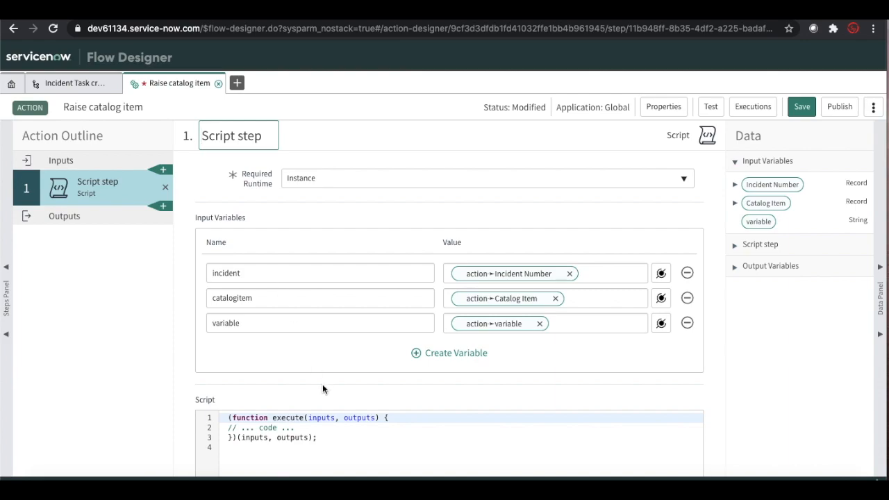
pyautogui.scroll(-1, 322, 386)
pyautogui.click(297, 393)
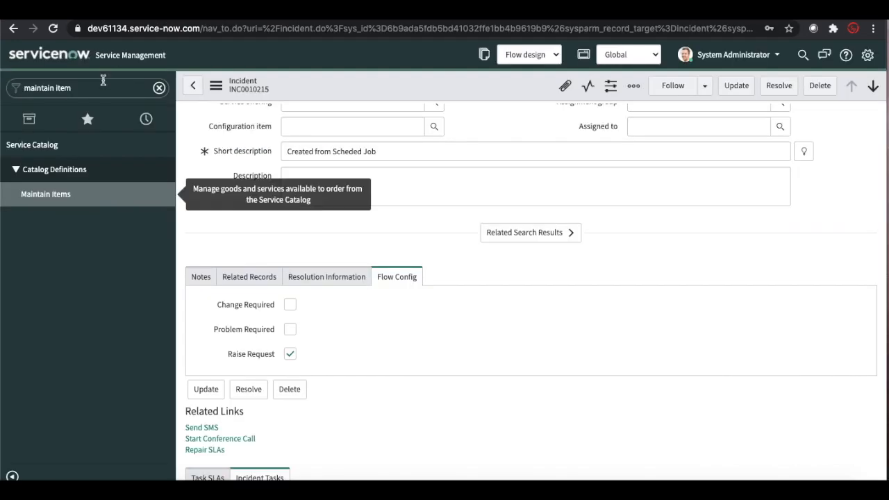
# Find the System Definition business rules and open the "Raise request" rule
pyautogui.tripleClick(103, 81)
pyautogui.write('bus')
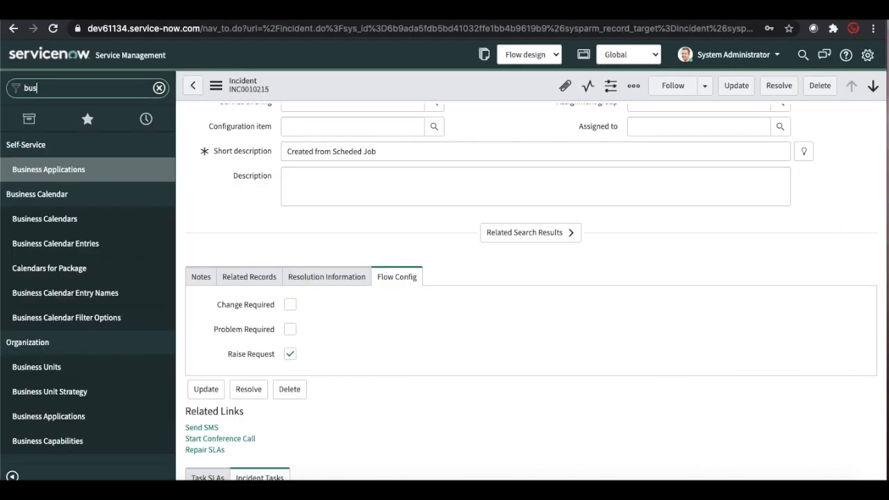
pyautogui.write('iness rul')
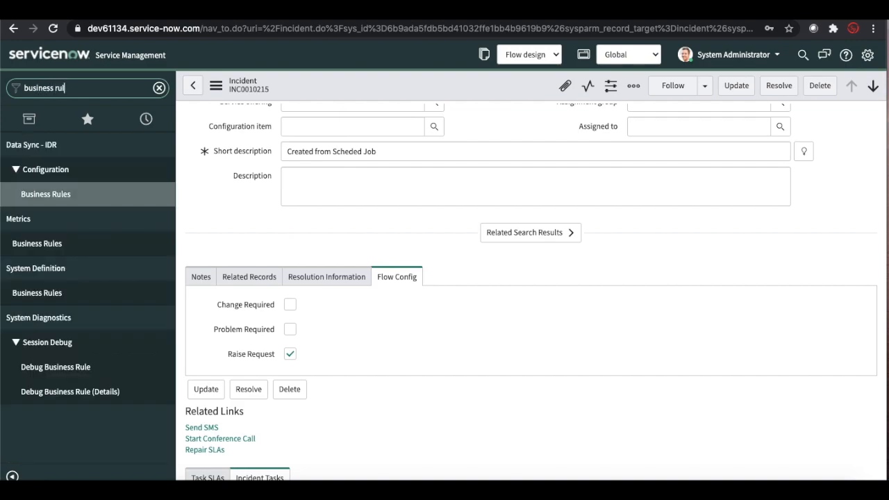
pyautogui.write('e')
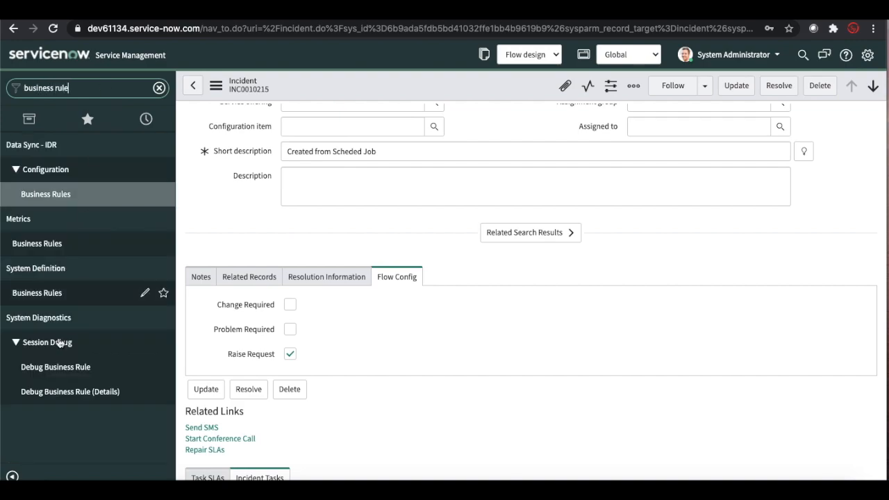
pyautogui.click(58, 297)
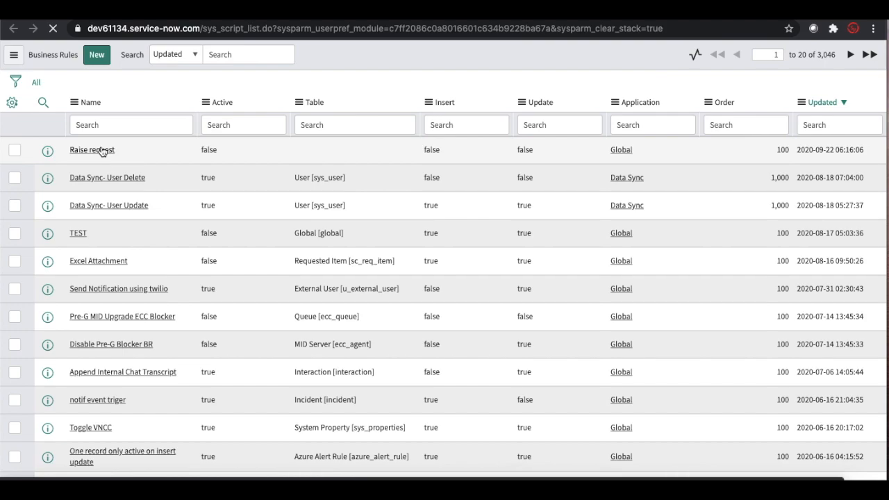
pyautogui.click(98, 150)
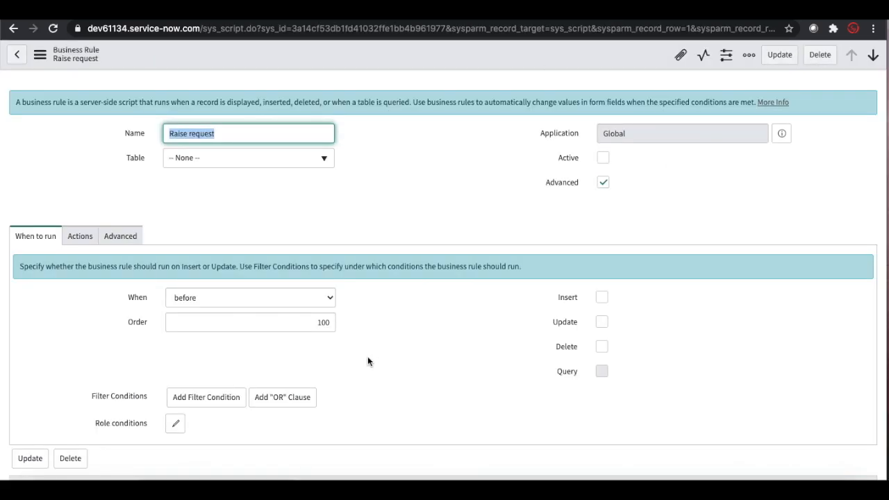
# Copy the cart ordering code from the business rule's script and paste it below the code comment in the Flow Designer Script step
pyautogui.click(121, 239)
pyautogui.moveTo(262, 340); pyautogui.dragTo(201, 247)
pyautogui.hotkey('ctrl', 'c')
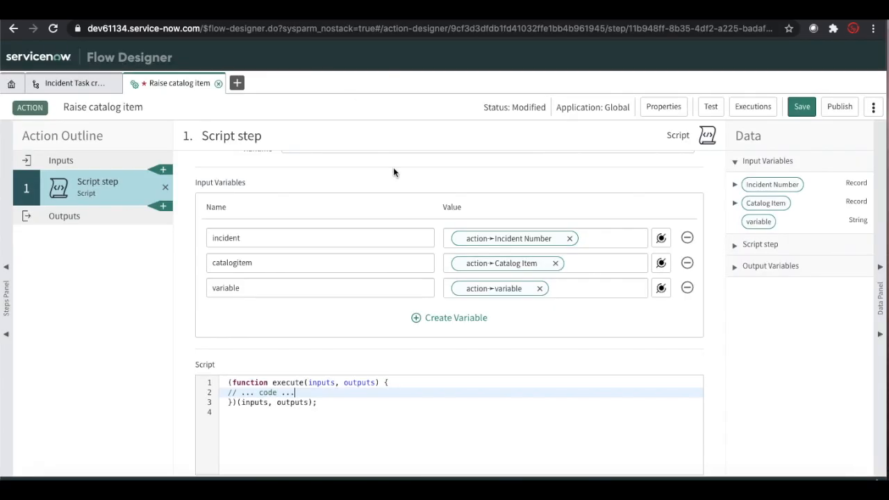
pyautogui.scroll(-1, 393, 167)
pyautogui.press('Return')
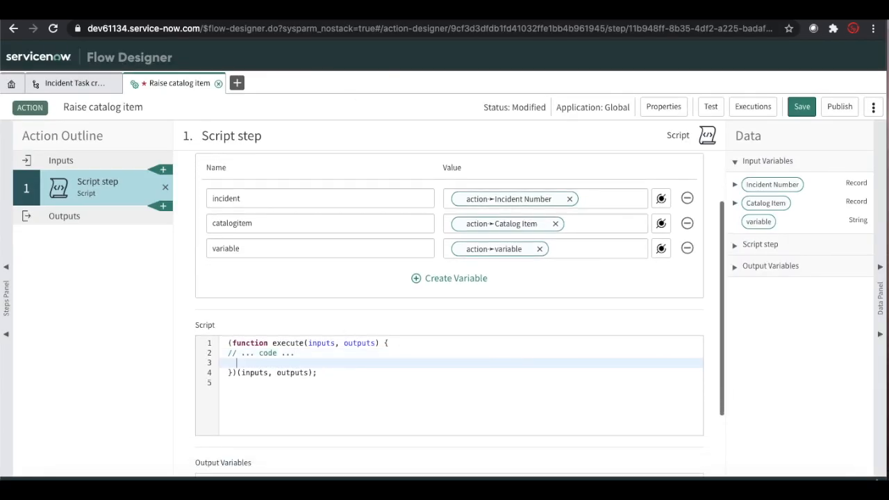
pyautogui.hotkey('ctrl', 'v')
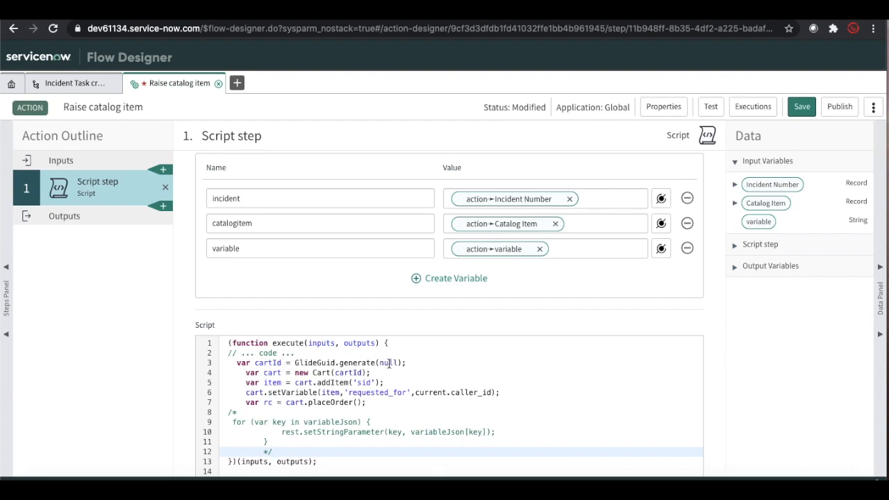
# Align the "var cart" line with the "var cartId" line above it
pyautogui.click(244, 374)
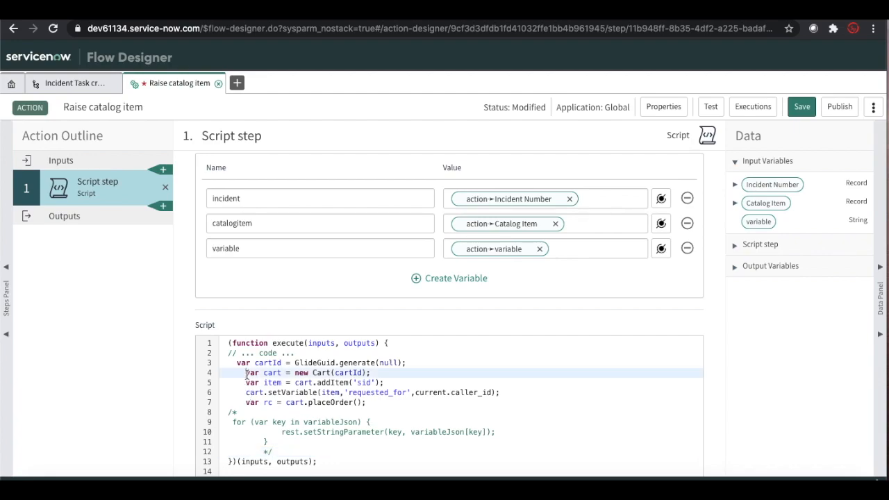
pyautogui.press('BackSpace')
pyautogui.press('BackSpace')
pyautogui.press('BackSpace')
pyautogui.press('BackSpace')
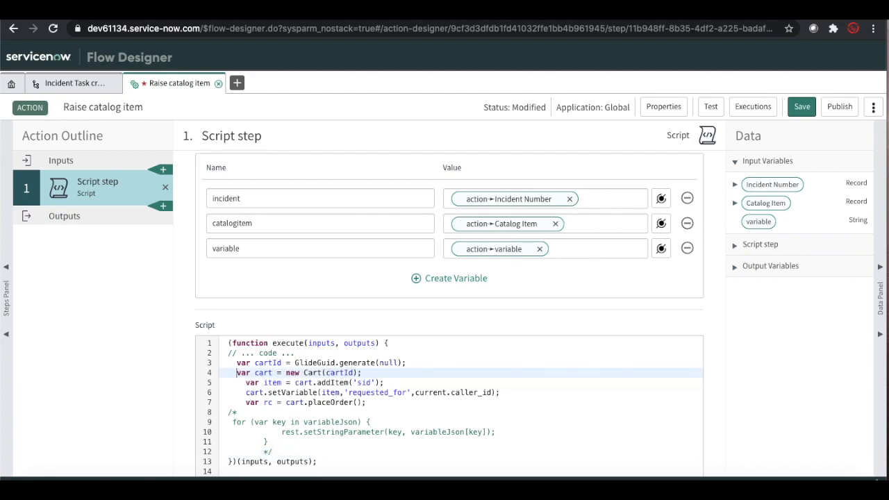
# Replace the 'sid' argument of cart.addItem with catalogitem.sys_id
pyautogui.doubleClick(364, 382)
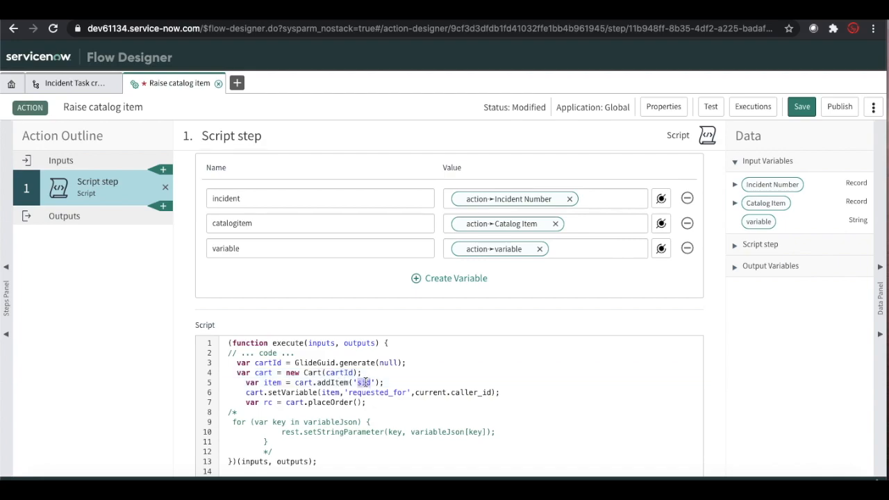
pyautogui.press('BackSpace')
pyautogui.press('BackSpace')
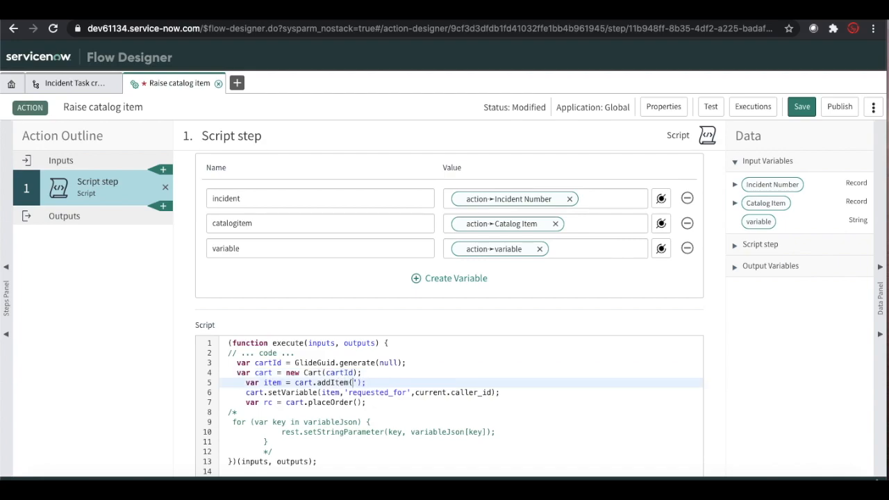
pyautogui.press('BackSpace')
pyautogui.doubleClick(228, 223)
pyautogui.hotkey('ctrl', 'c')
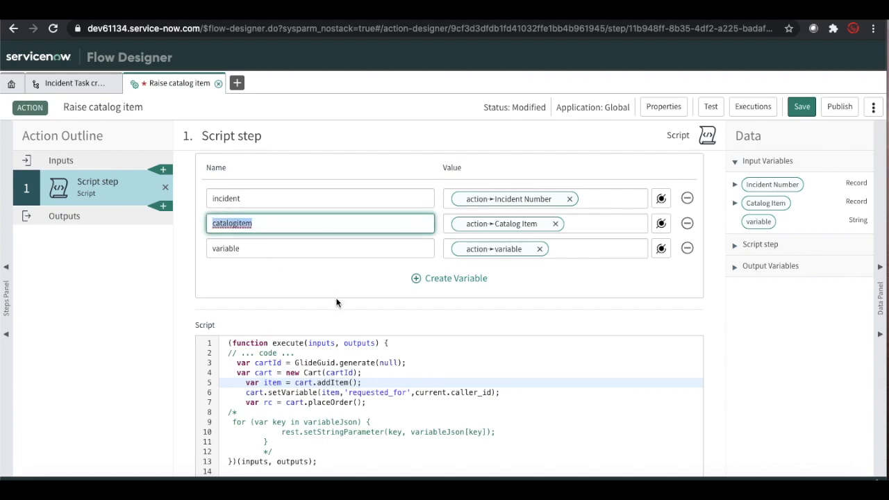
pyautogui.click(355, 382)
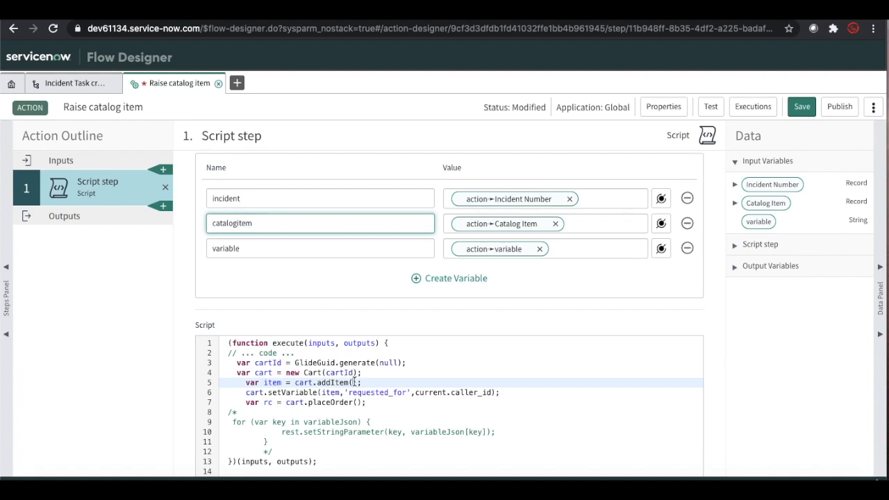
pyautogui.hotkey('ctrl', 'v')
pyautogui.write('.sys_id')
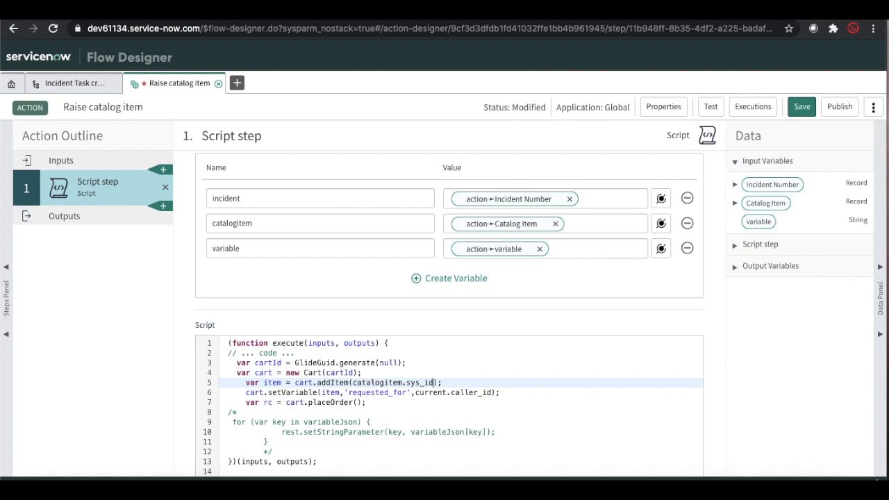
# Prefix the addItem argument with "inputs." so it reads inputs.catalogitem.sys_id
pyautogui.doubleClick(320, 343)
pyautogui.hotkey('ctrl', 'c')
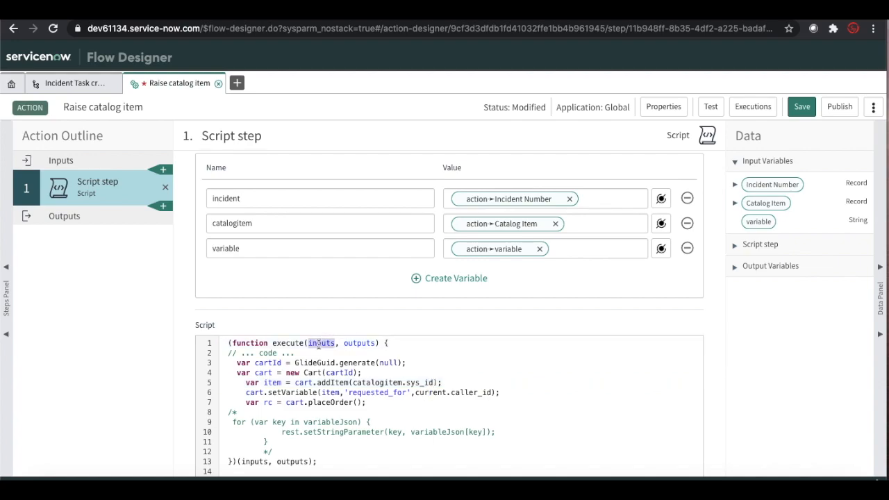
pyautogui.click(355, 383)
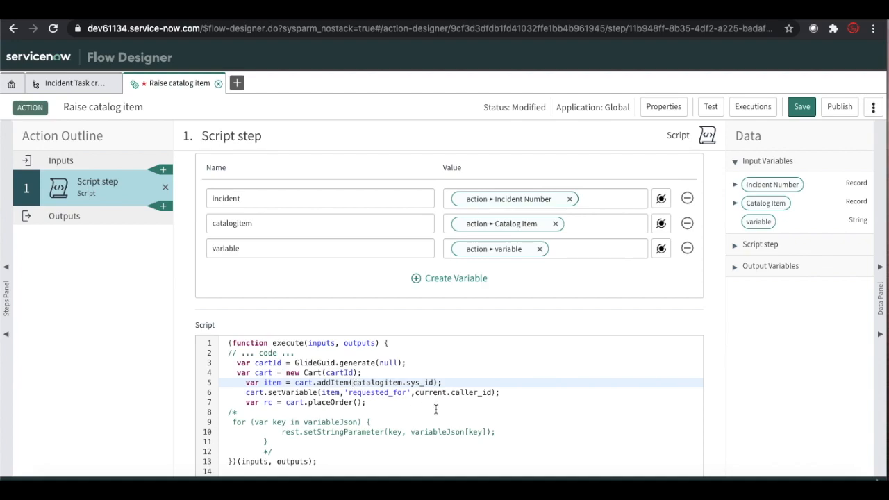
pyautogui.hotkey('ctrl', 'v')
pyautogui.write('.')
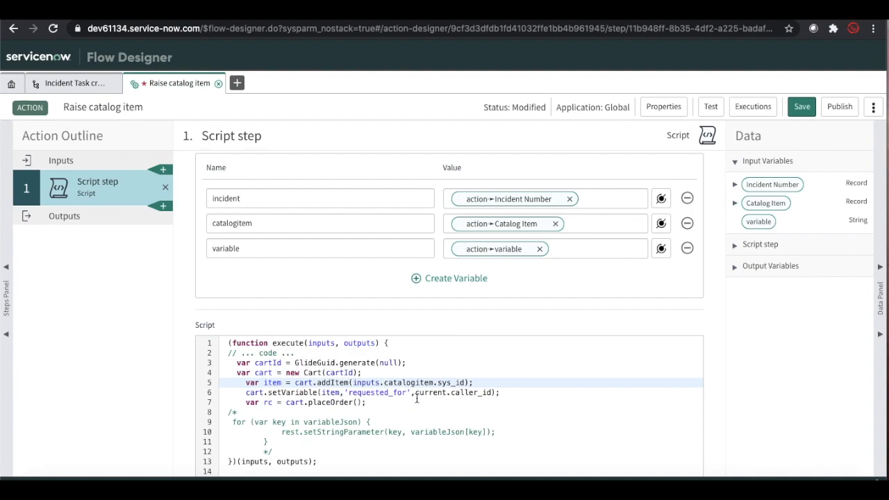
# Replace current.caller_id in the requested_for setVariable call with gs.getUserID
pyautogui.moveTo(416, 393); pyautogui.dragTo(493, 393)
pyautogui.write('gs.')
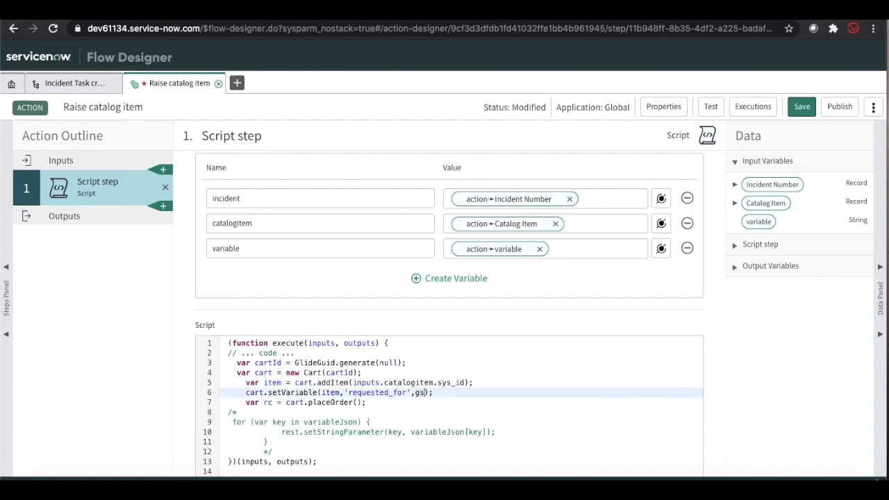
pyautogui.write('getU')
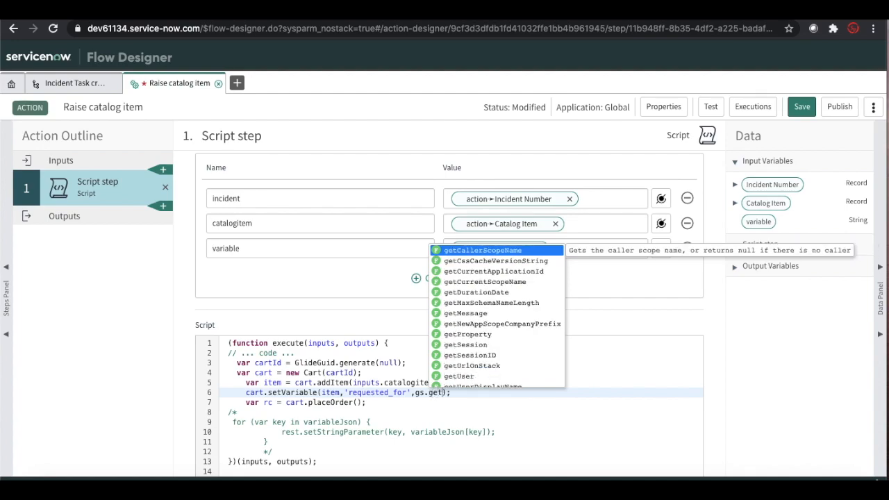
pyautogui.press('Down')
pyautogui.press('Down')
pyautogui.press('Down')
pyautogui.press('Return')
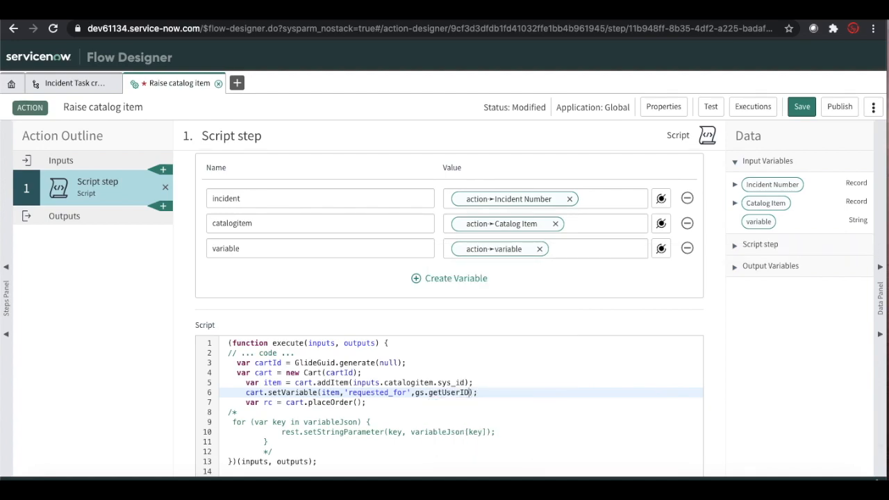
pyautogui.click(382, 405)
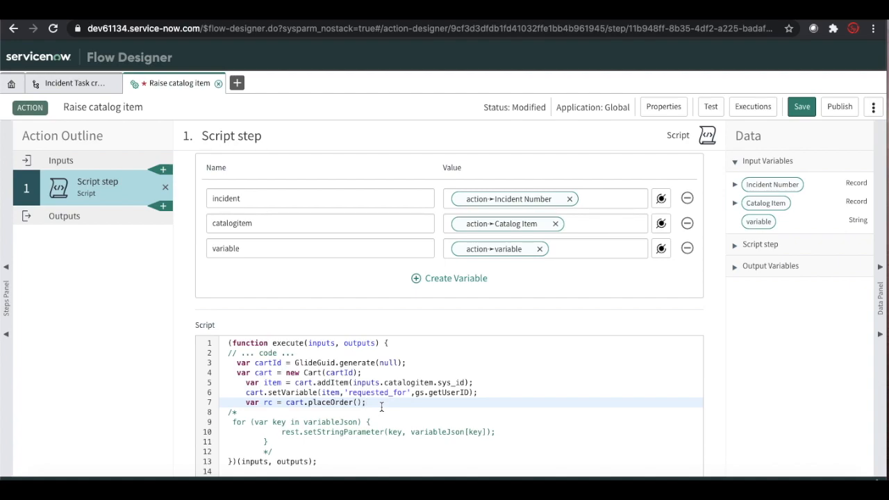
# Copy the commented-out for loop over variableJson and paste it between the setVariable and placeOrder lines
pyautogui.moveTo(268, 442); pyautogui.dragTo(233, 425)
pyautogui.hotkey('ctrl', 'c')
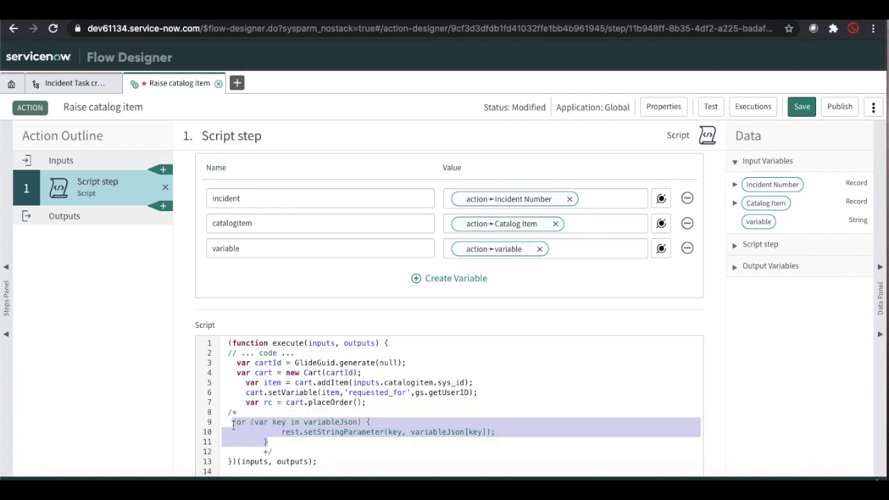
pyautogui.click(492, 392)
pyautogui.press('Return')
pyautogui.hotkey('ctrl', 'v')
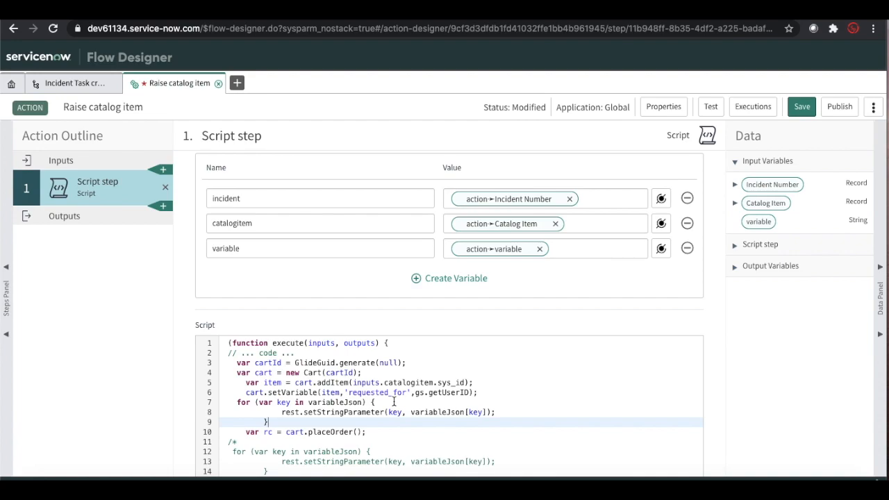
# Start a variableJson variable declaration on a new line below the "var cart" line
pyautogui.doubleClick(322, 343)
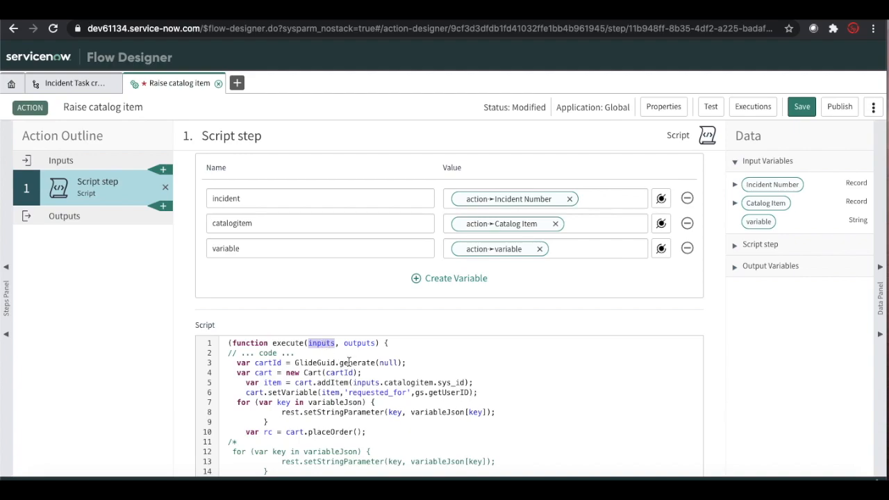
pyautogui.click(381, 374)
pyautogui.press('Return')
pyautogui.write('var')
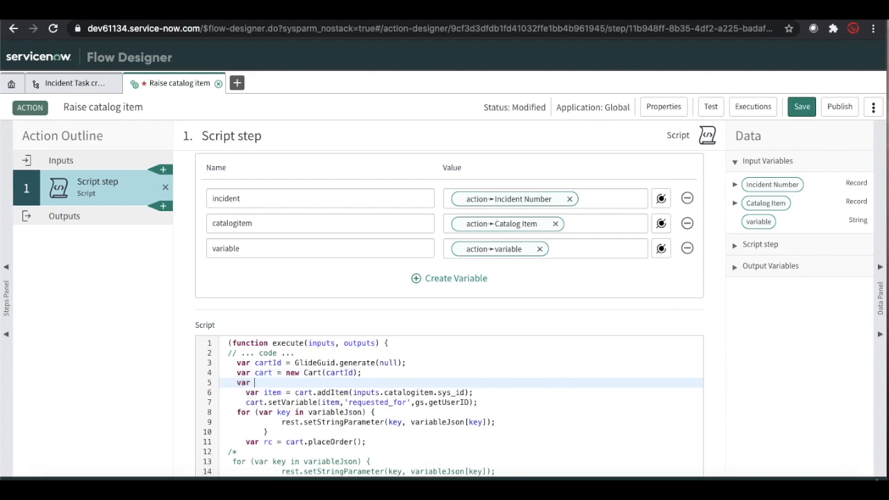
pyautogui.doubleClick(350, 413)
pyautogui.hotkey('ctrl', 'c')
pyautogui.click(282, 384)
pyautogui.hotkey('ctrl', 'v')
pyautogui.write('=')
# Assign inputs.variable to variableJson and end the statement with a semicolon
pyautogui.doubleClick(314, 343)
pyautogui.click(328, 382)
pyautogui.hotkey('ctrl', 'v')
pyautogui.write('.catalogitem')
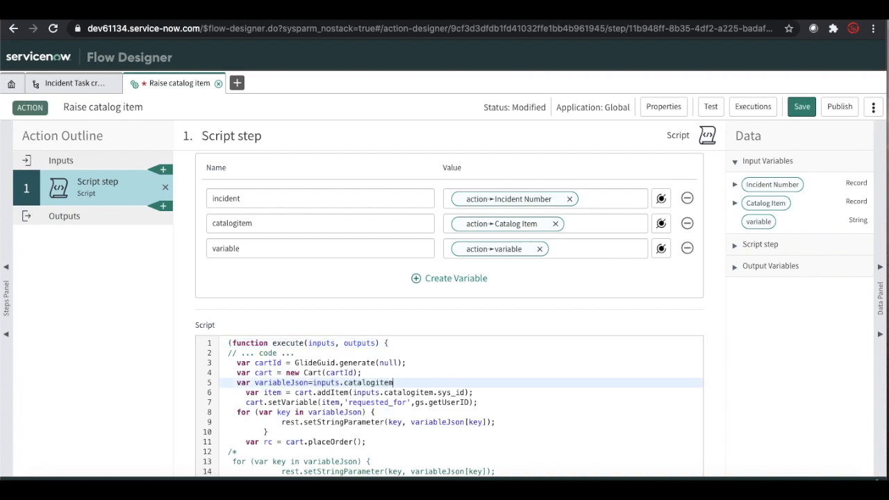
pyautogui.hotkey('ctrl', 'z')
pyautogui.doubleClick(231, 246)
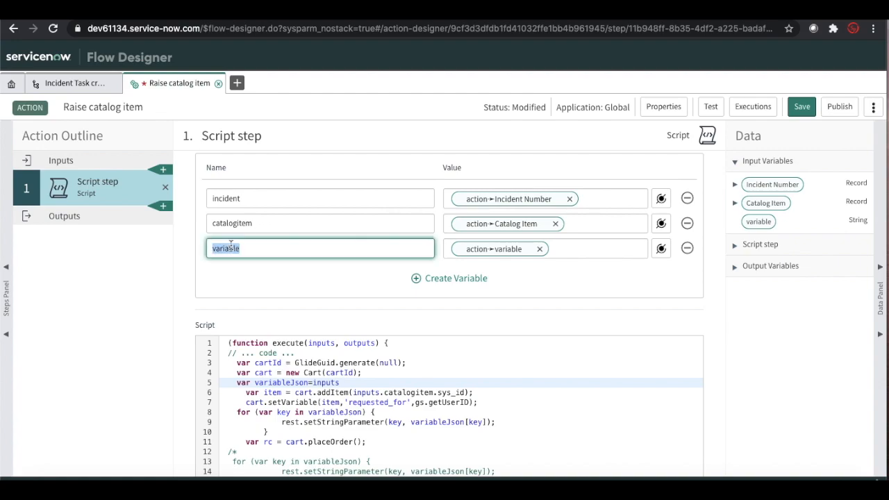
pyautogui.click(355, 384)
pyautogui.write('.catalogitem')
pyautogui.hotkey('ctrl', 'v')
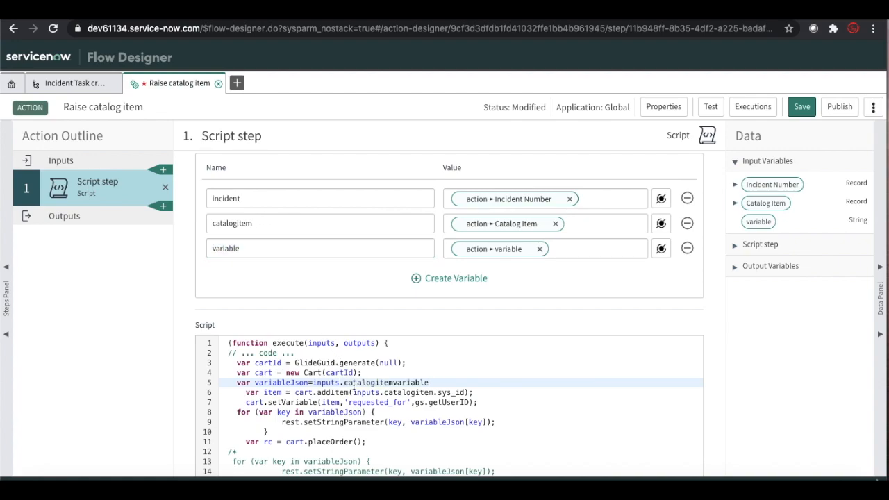
pyautogui.moveTo(344, 383); pyautogui.dragTo(429, 384)
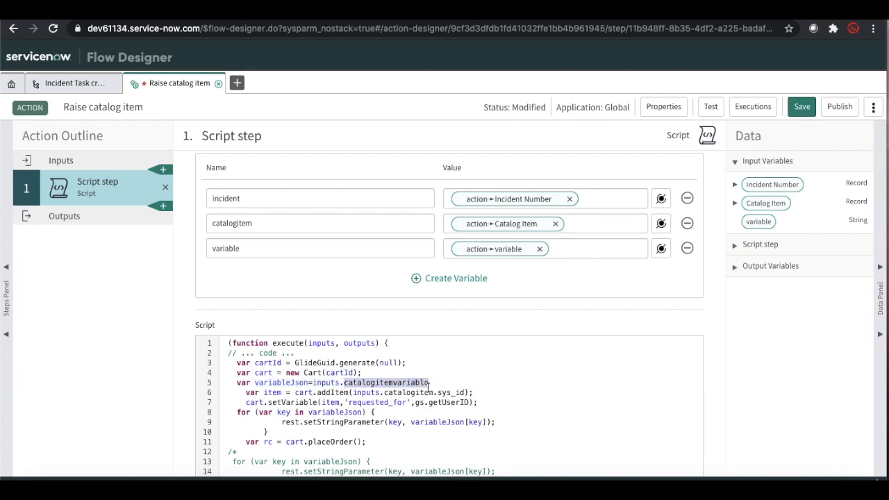
pyautogui.hotkey('ctrl', 'v')
pyautogui.write(';')
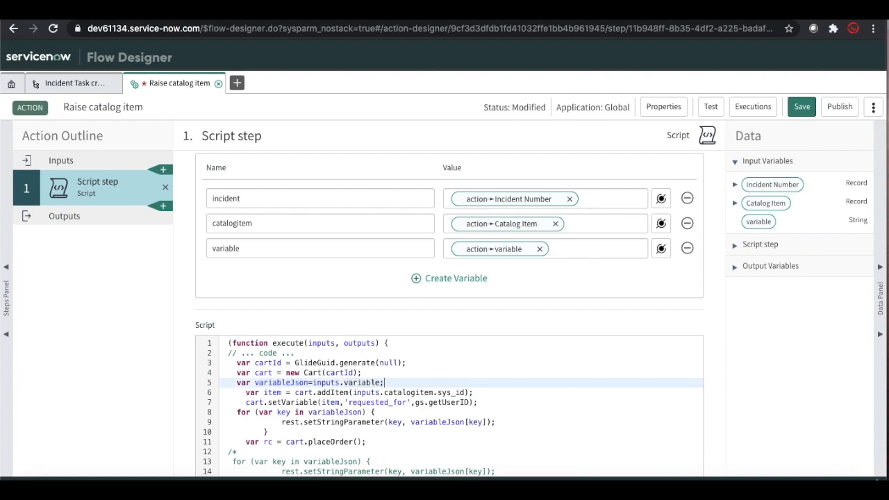
# Wrap inputs.variable in JSON.parse() in the variableJson declaration
pyautogui.click(312, 382)
pyautogui.write('JSON.parse(')
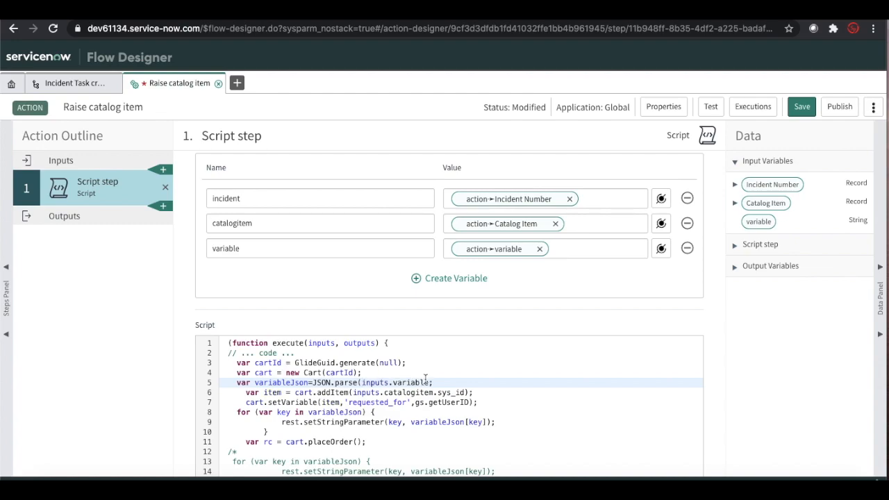
pyautogui.write(')')
# Copy the requested_for cart.setVariable statement and paste it over the rest.setStringParameter statement inside the active for loop
pyautogui.click(482, 403)
pyautogui.moveTo(477, 403); pyautogui.dragTo(247, 403)
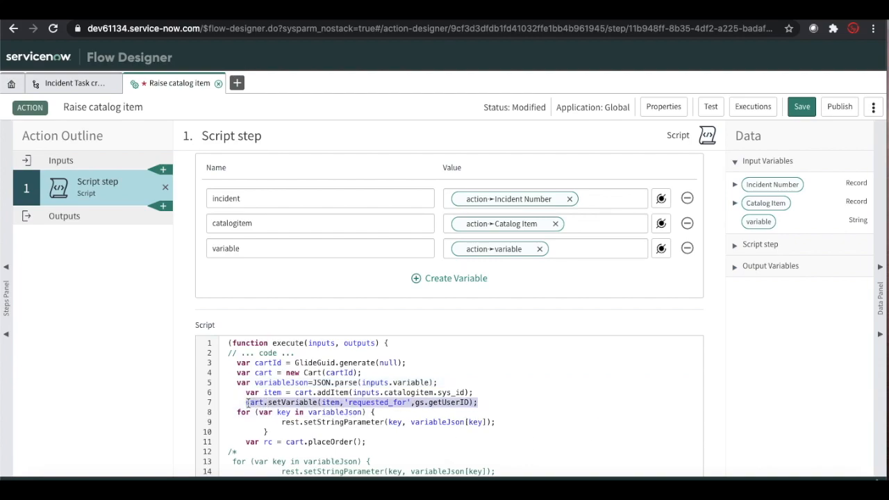
pyautogui.moveTo(496, 422); pyautogui.dragTo(281, 424)
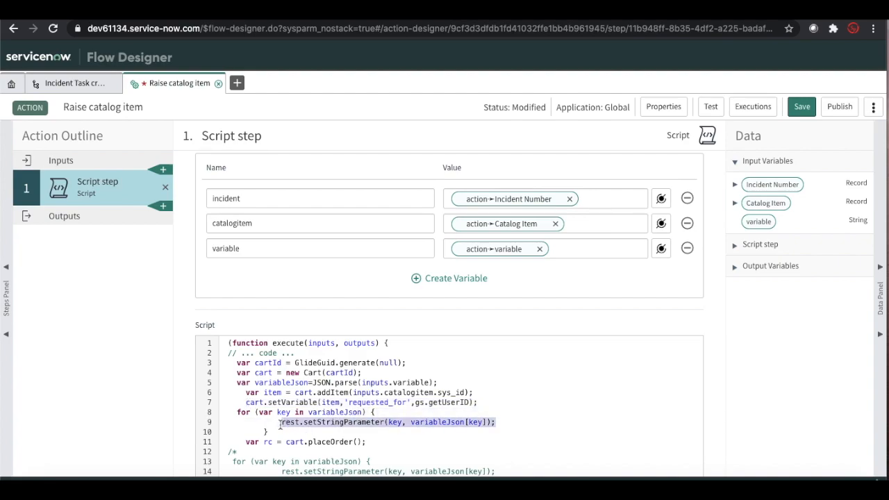
pyautogui.hotkey('ctrl', 'v')
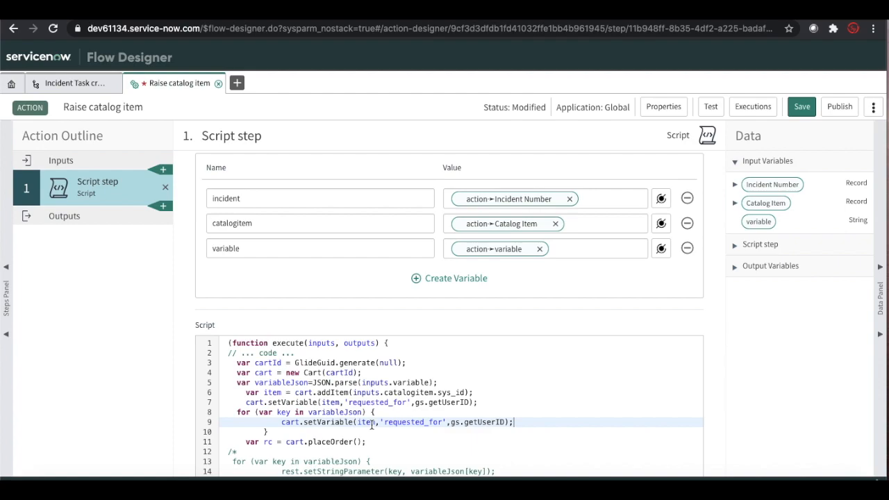
# Replace the quoted 'requested_for' argument in the loop's setVariable call with key
pyautogui.doubleClick(401, 423)
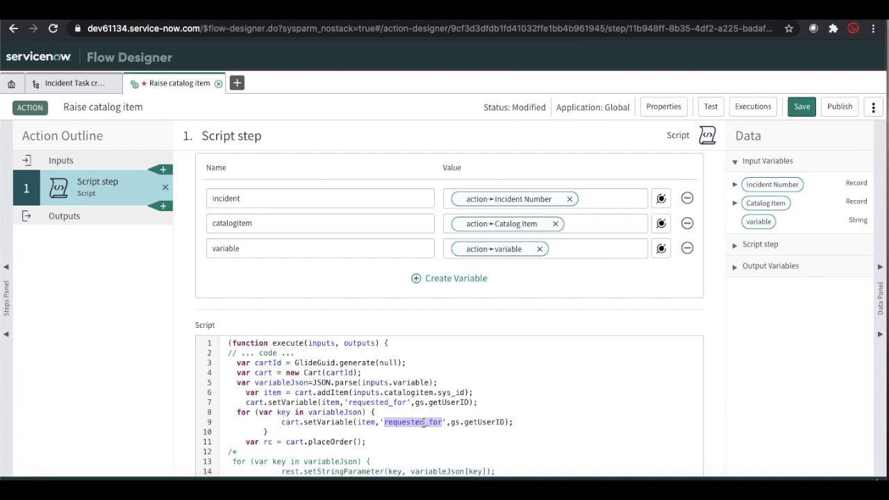
pyautogui.scroll(-1, 421, 421)
pyautogui.press('BackSpace')
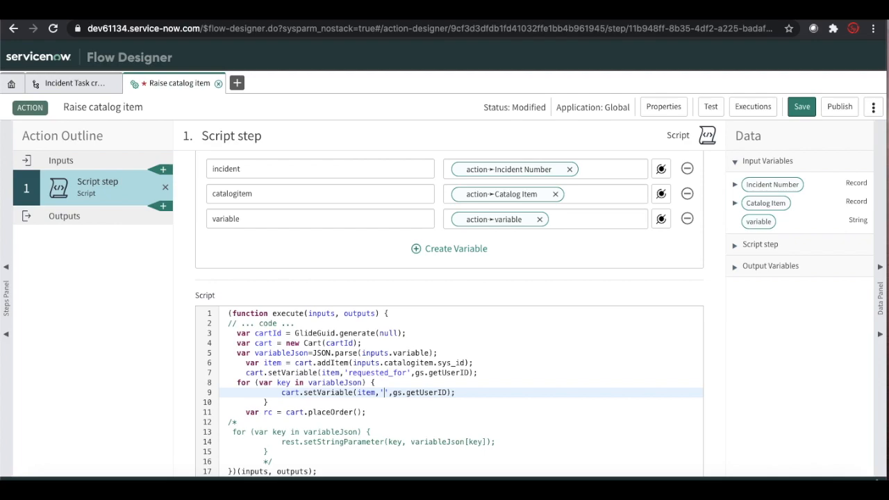
pyautogui.press('BackSpace')
pyautogui.write('key')
# Replace gs.getUserID in the loop's setVariable call with variableJson[key] and save the action
pyautogui.doubleClick(350, 383)
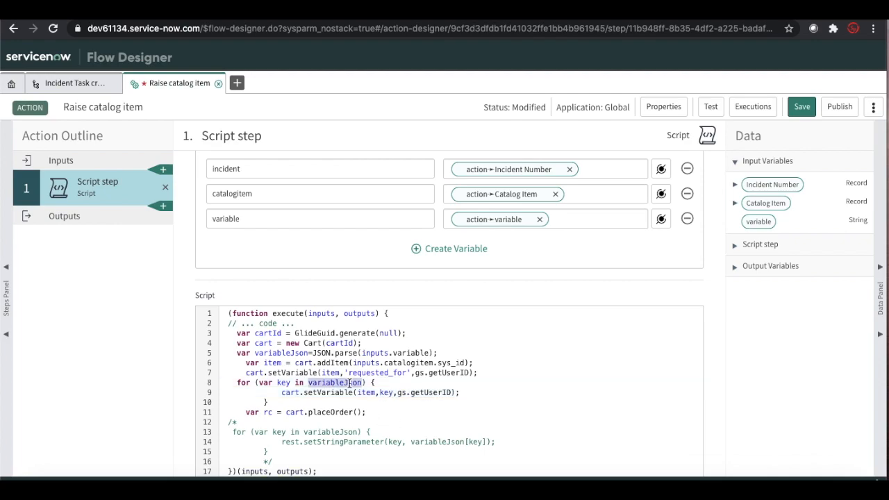
pyautogui.doubleClick(437, 392)
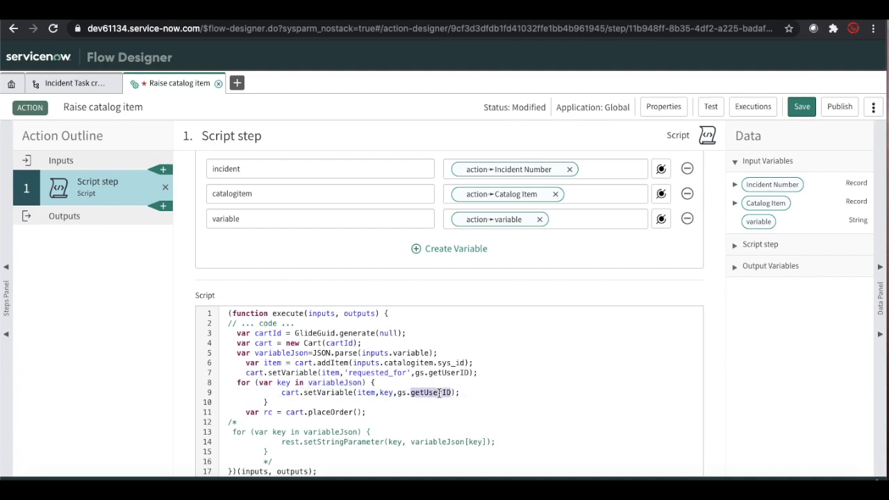
pyautogui.press('BackSpace')
pyautogui.press('BackSpace')
pyautogui.press('BackSpace')
pyautogui.press('BackSpace')
pyautogui.hotkey('ctrl', 'v')
pyautogui.write('[')
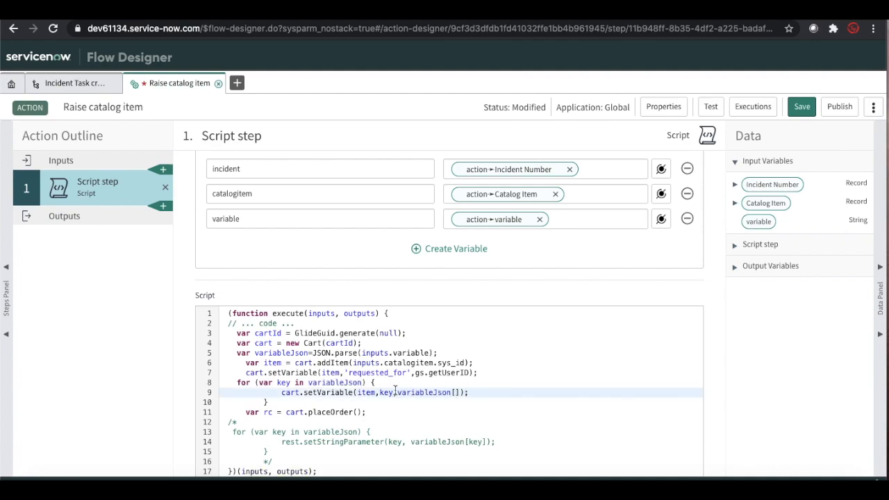
pyautogui.write('key')
pyautogui.scroll(-2, 406, 414)
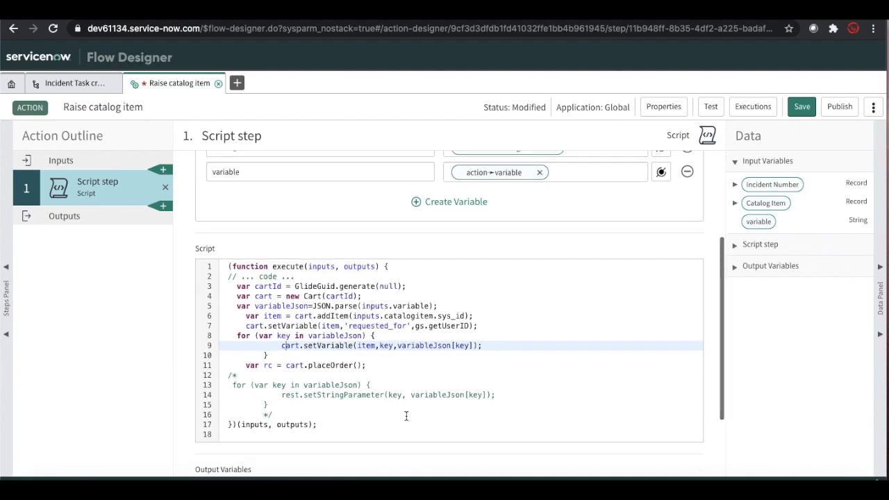
pyautogui.scroll(-1, 406, 415)
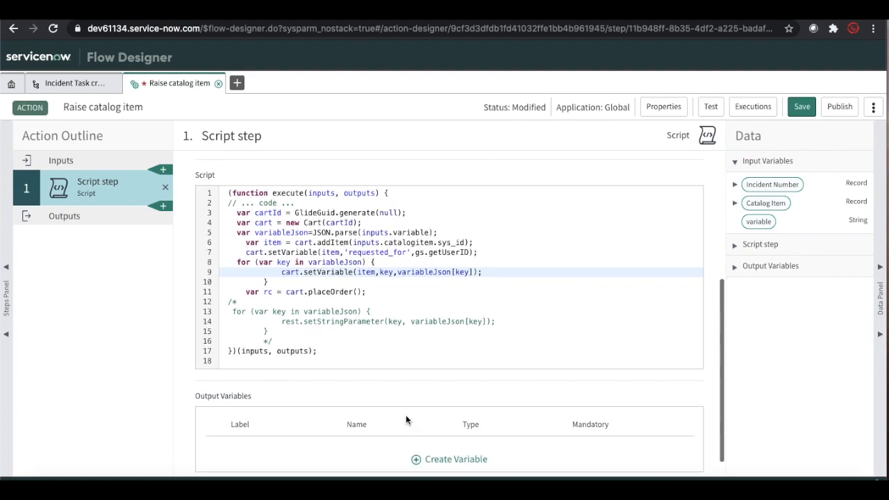
pyautogui.click(803, 108)
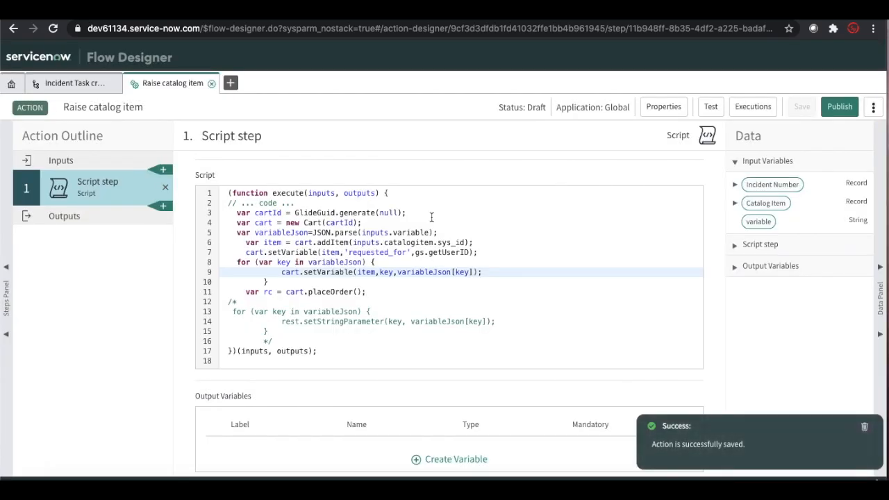
# Create a mandatory String output variable labelled Request Number with the name request_number, and save the action
pyautogui.scroll(-1, 431, 217)
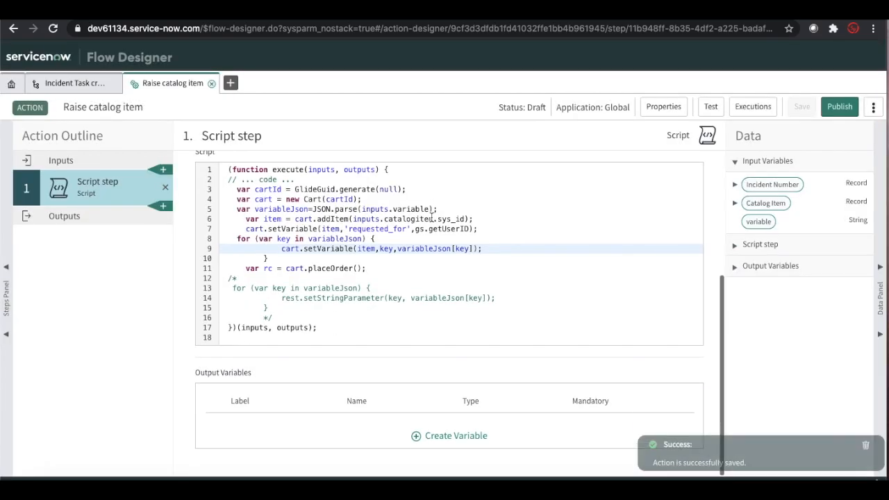
pyautogui.click(437, 439)
pyautogui.click(268, 397)
pyautogui.press('BackSpace')
pyautogui.press('BackSpace')
pyautogui.press('BackSpace')
pyautogui.press('BackSpace')
pyautogui.press('BackSpace')
pyautogui.press('BackSpace')
pyautogui.press('BackSpace')
pyautogui.press('BackSpace')
pyautogui.write('Request Number')
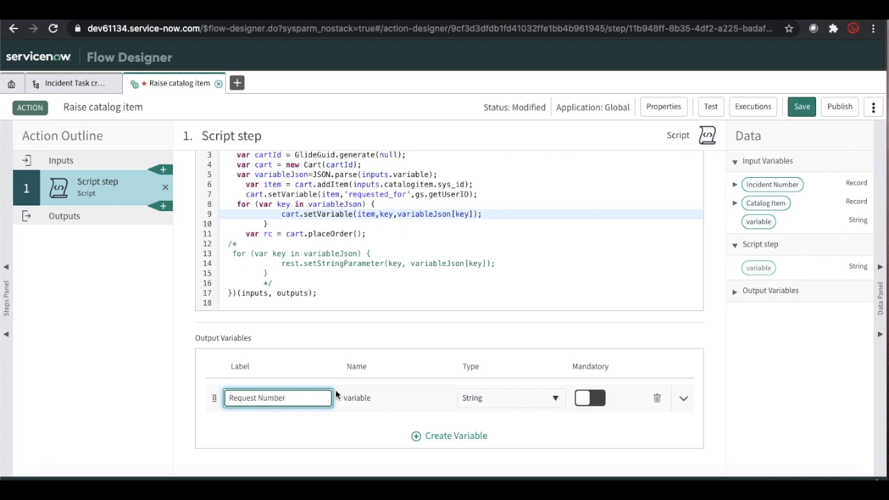
pyautogui.click(373, 398)
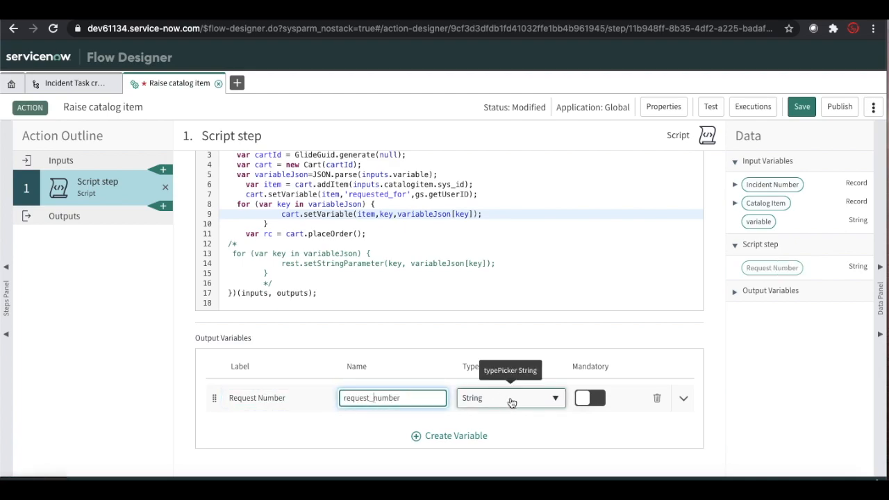
pyautogui.click(799, 110)
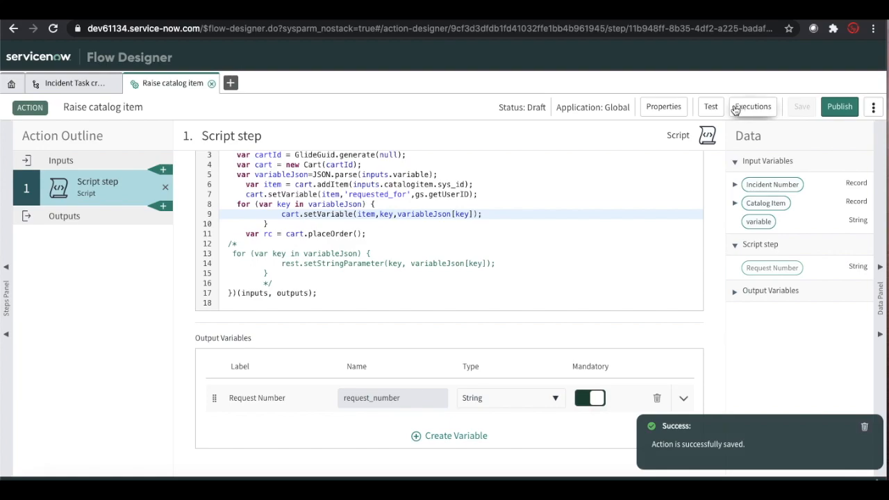
# Start an action test with incident INC0010101 and catalog item Created From Incident, and enter {} as the variable
pyautogui.click(710, 107)
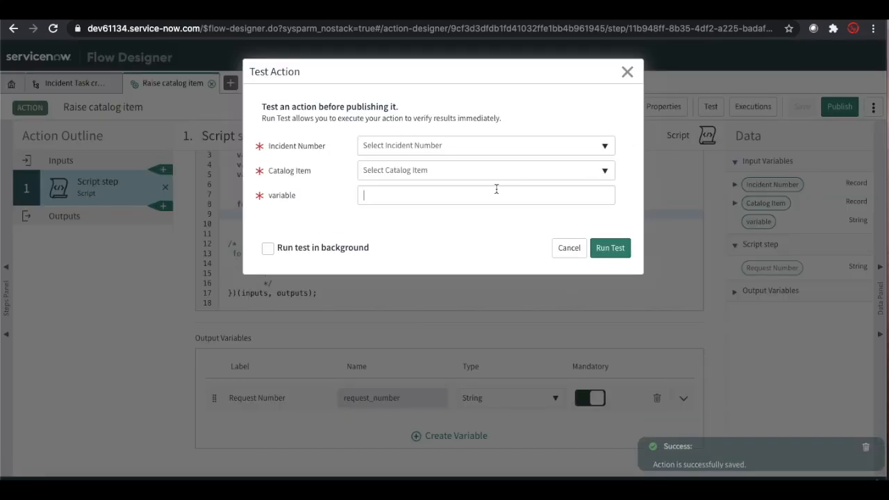
pyautogui.click(488, 146)
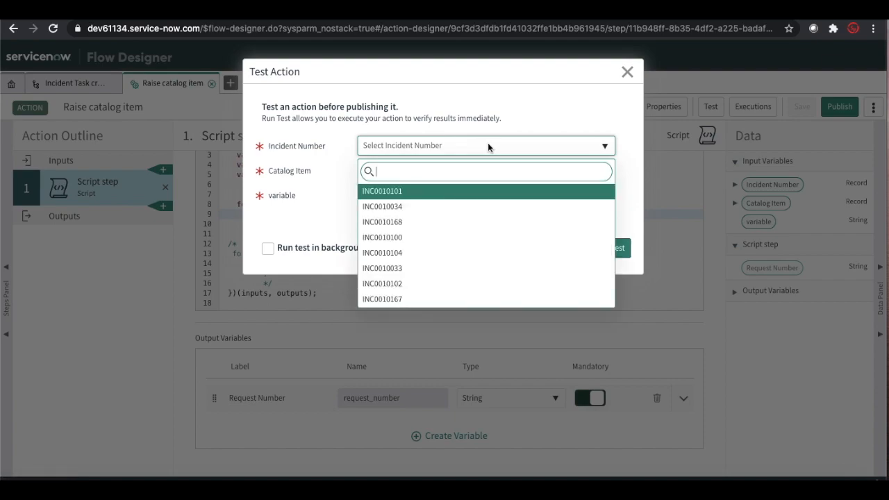
pyautogui.click(408, 192)
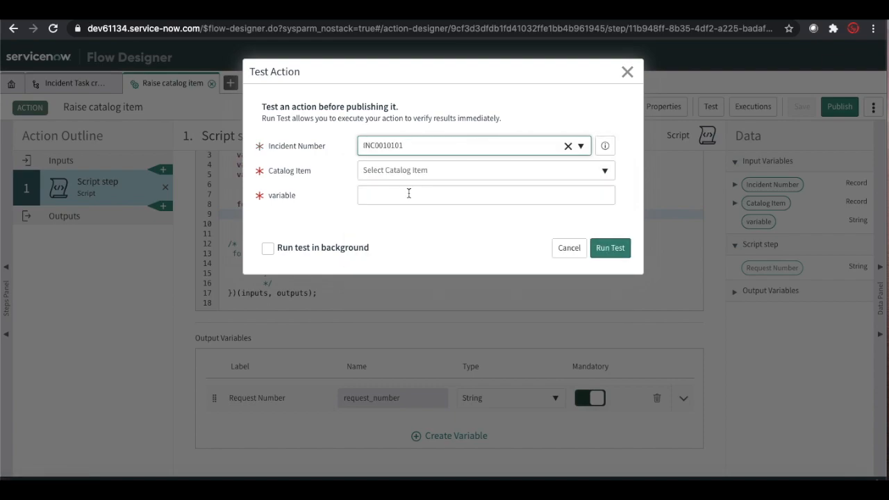
pyautogui.click(444, 174)
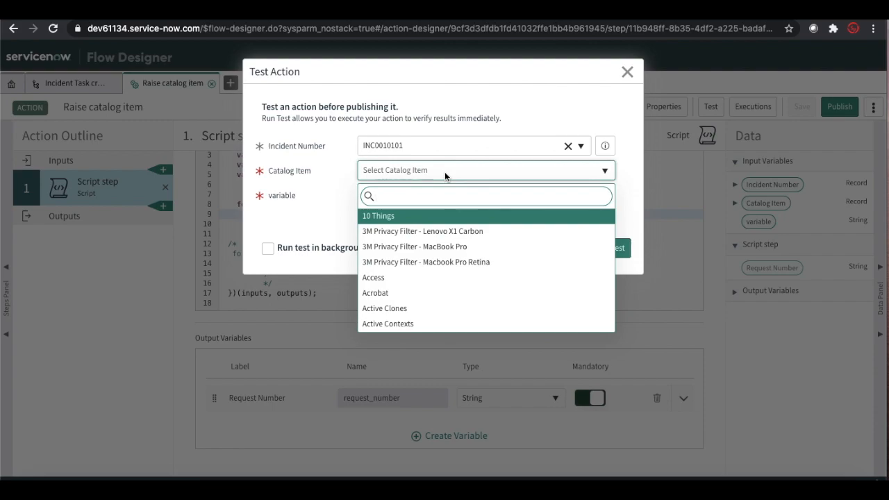
pyautogui.write('created')
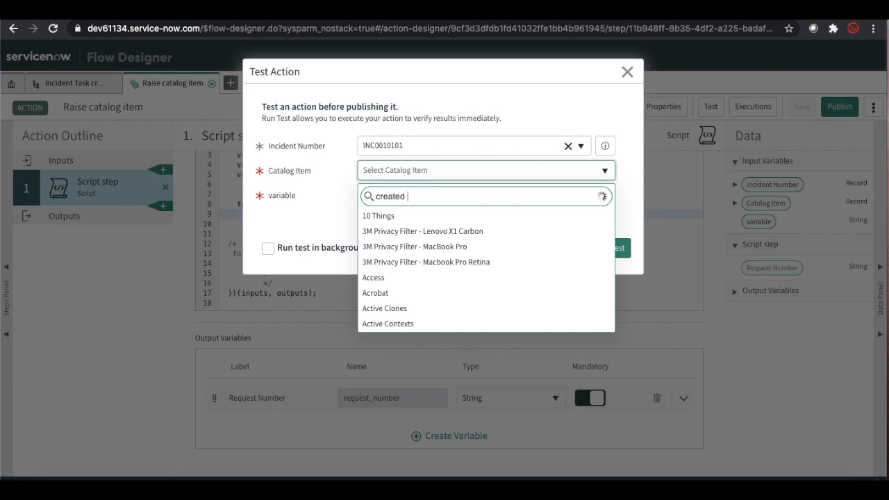
pyautogui.press('Return')
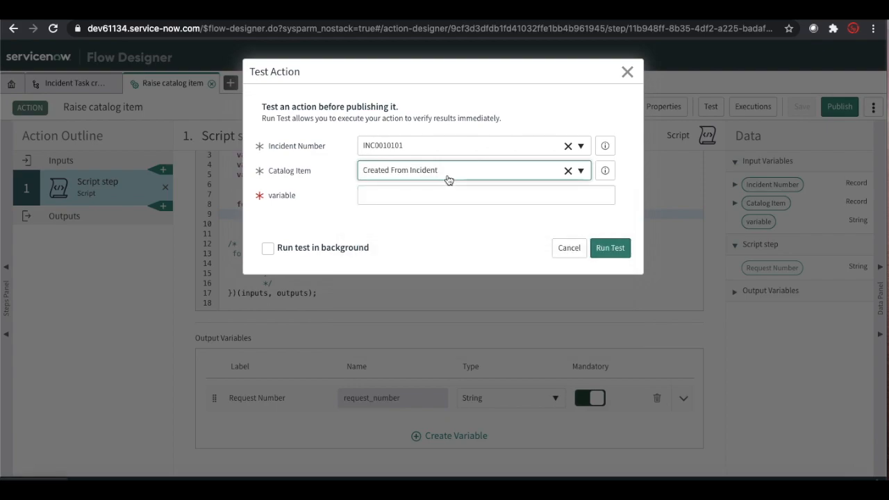
pyautogui.click(428, 194)
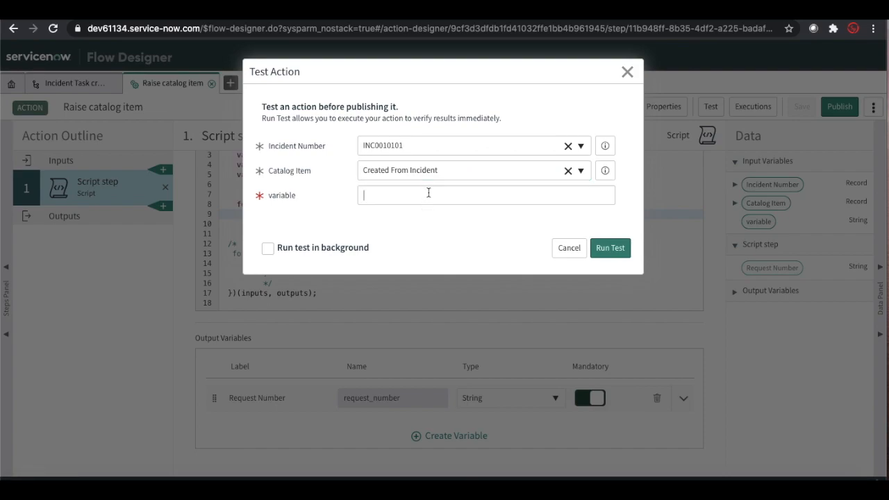
pyautogui.write('(')
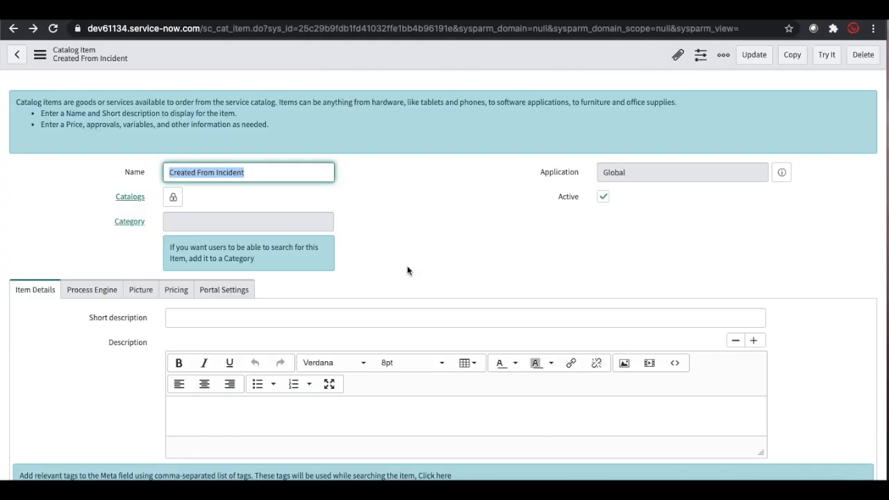
# On the Created From Incident catalog item, add the Name column between Question and Order in the Variables list
pyautogui.scroll(-5, 407, 270)
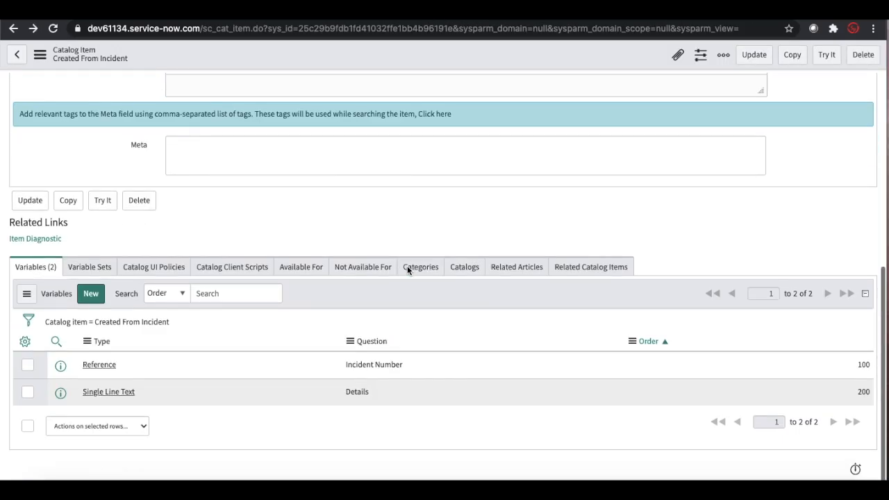
pyautogui.click(24, 341)
pyautogui.click(322, 185)
pyautogui.press('n')
pyautogui.click(423, 191)
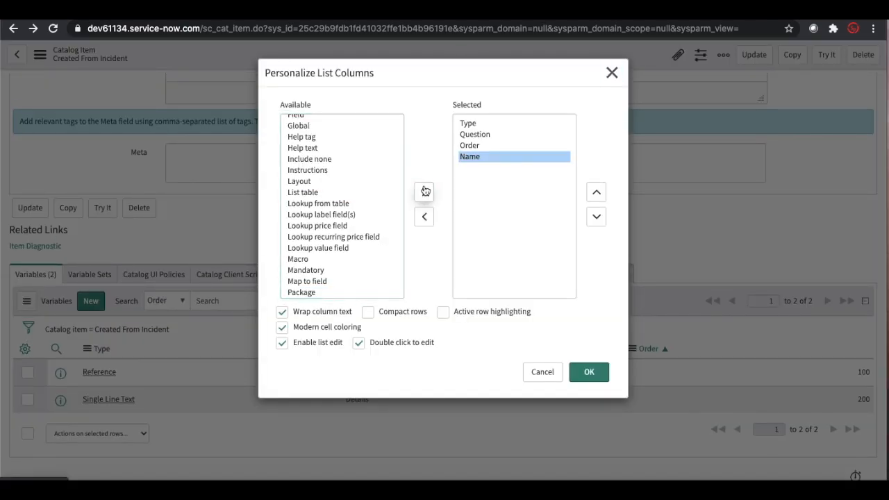
pyautogui.click(596, 192)
pyautogui.click(596, 192)
pyautogui.click(596, 192)
pyautogui.click(596, 218)
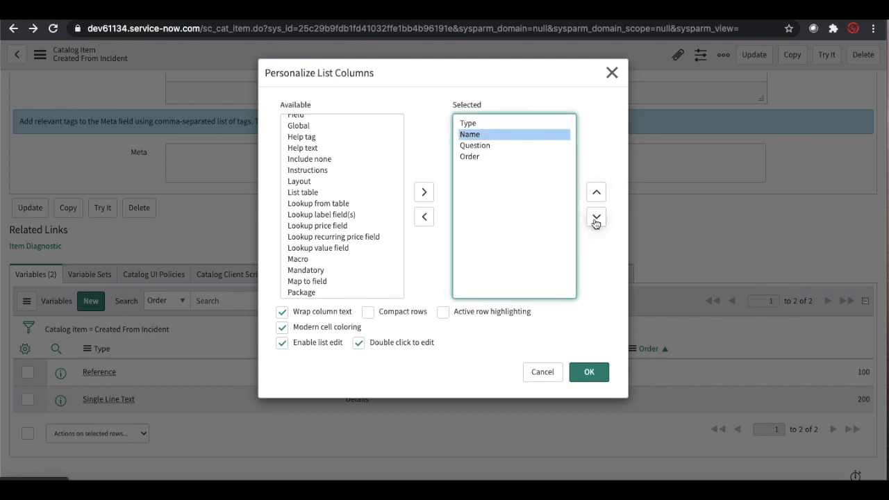
pyautogui.click(596, 217)
pyautogui.click(596, 218)
pyautogui.click(596, 194)
pyautogui.click(588, 372)
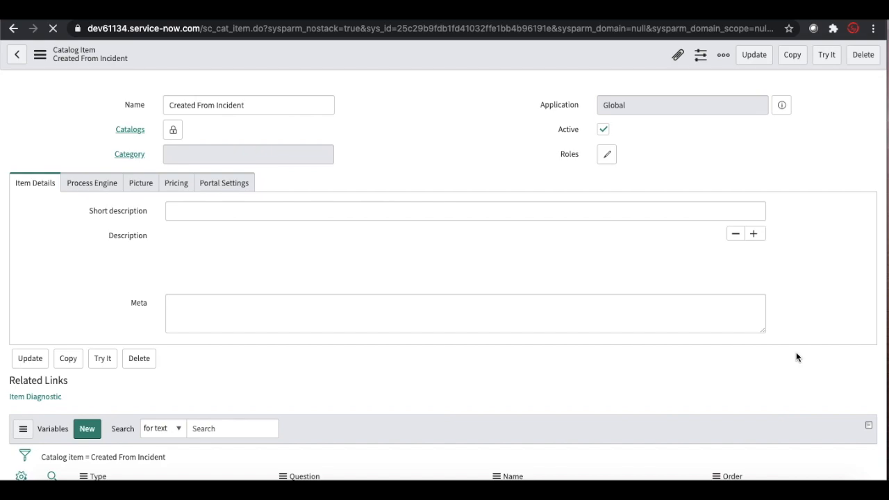
pyautogui.scroll(-3, 797, 355)
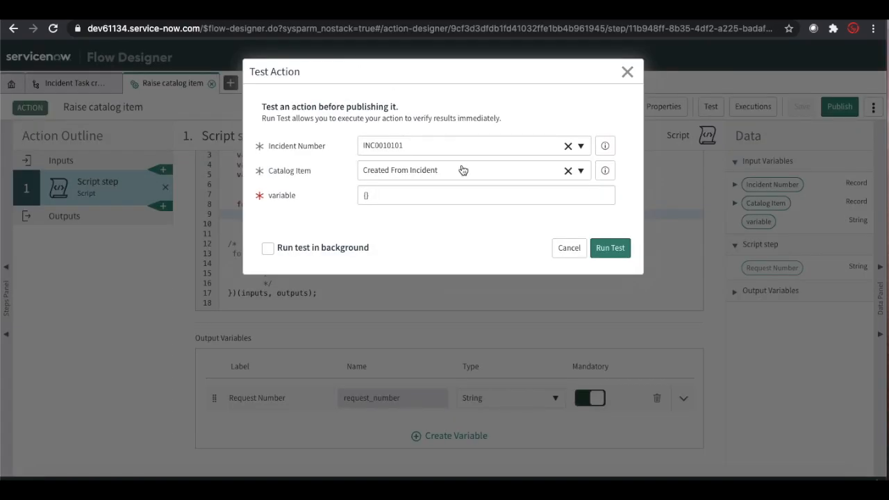
# Back in the action test, complete the variable value as {"details":"test request"} and run the test
pyautogui.write('" details')
pyautogui.click(377, 196)
pyautogui.press('BackSpace')
pyautogui.press('BackSpace')
pyautogui.press('BackSpace')
pyautogui.write(':"test request"}')
pyautogui.click(621, 255)
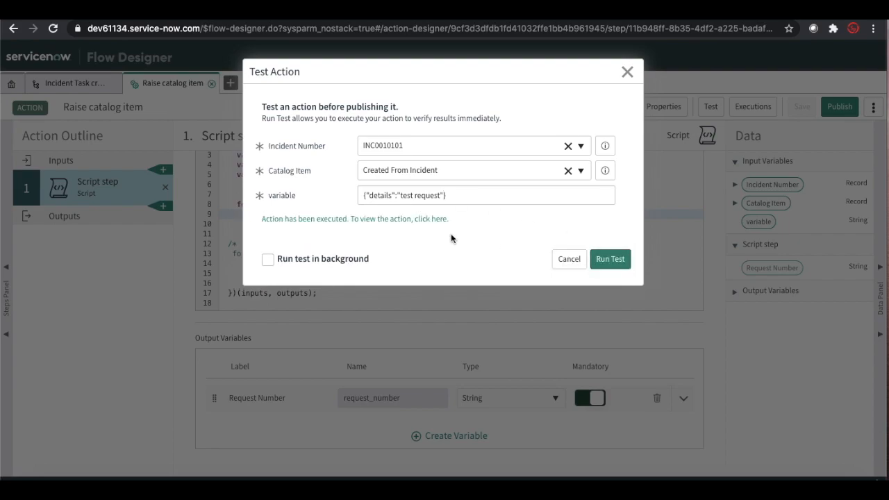
# Open the execution details of the test run, review the runtime values and expand the steps
pyautogui.click(425, 220)
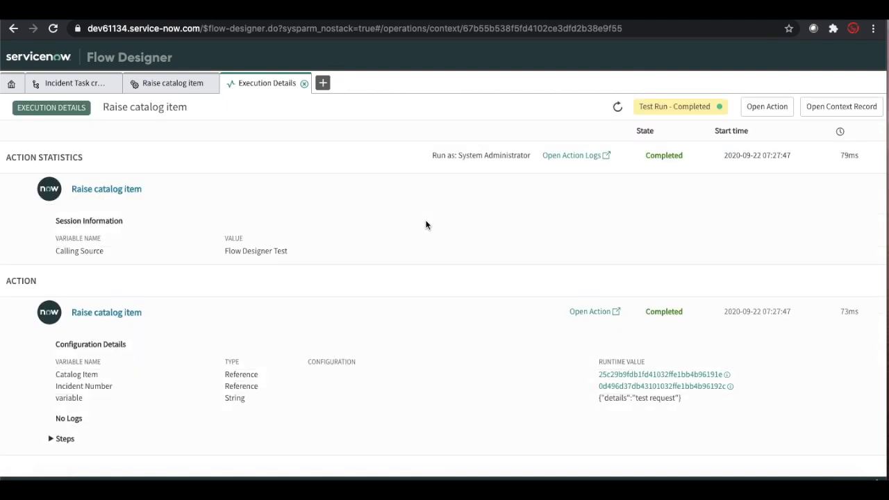
pyautogui.scroll(-1, 452, 295)
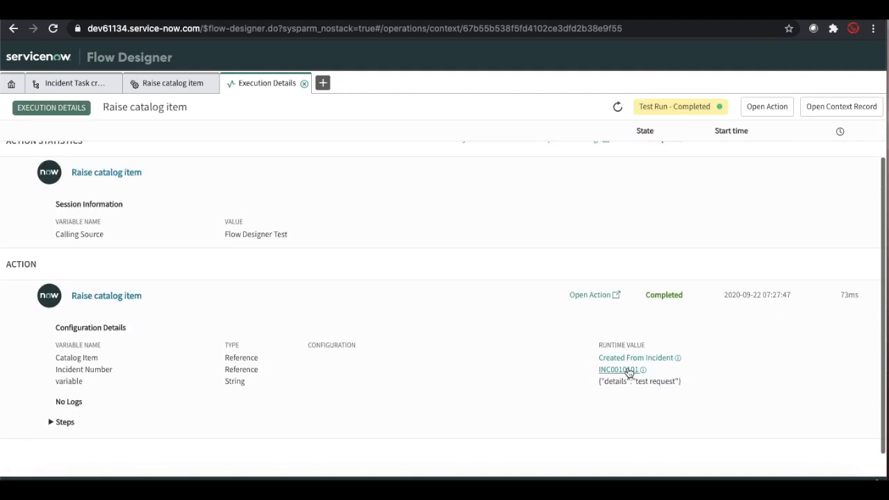
pyautogui.scroll(-1, 567, 353)
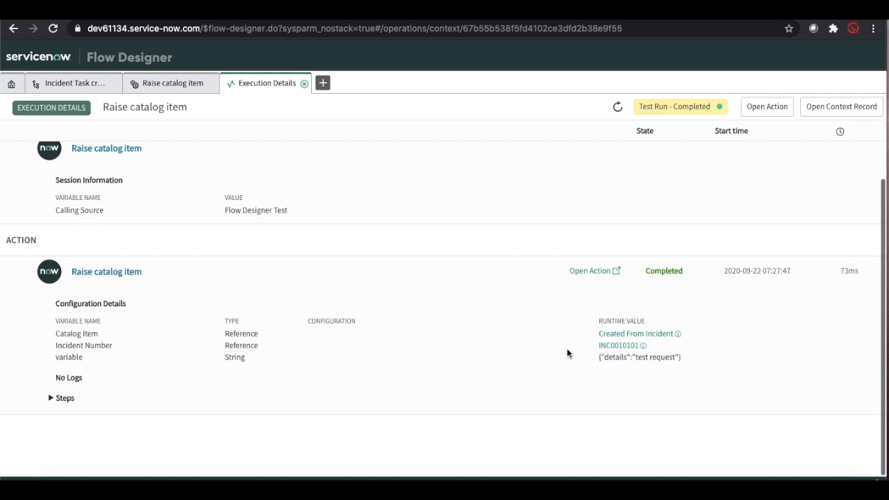
pyautogui.click(52, 399)
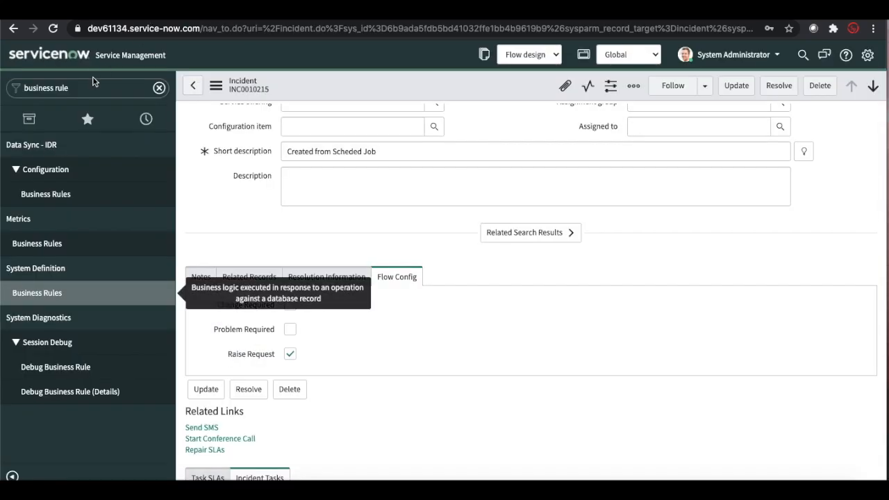
# Open the sc_request list and examine its newest request record and requested items
pyautogui.click(77, 91)
pyautogui.write('sc_request.LIST')
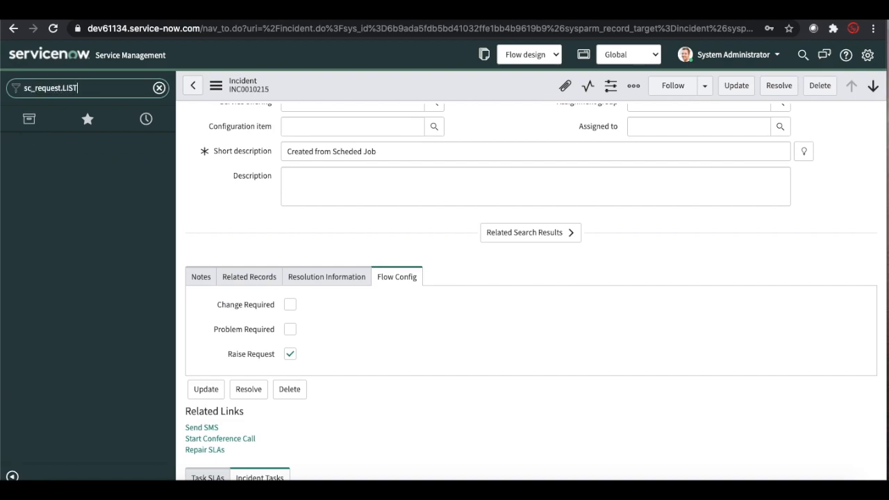
pyautogui.press('Return')
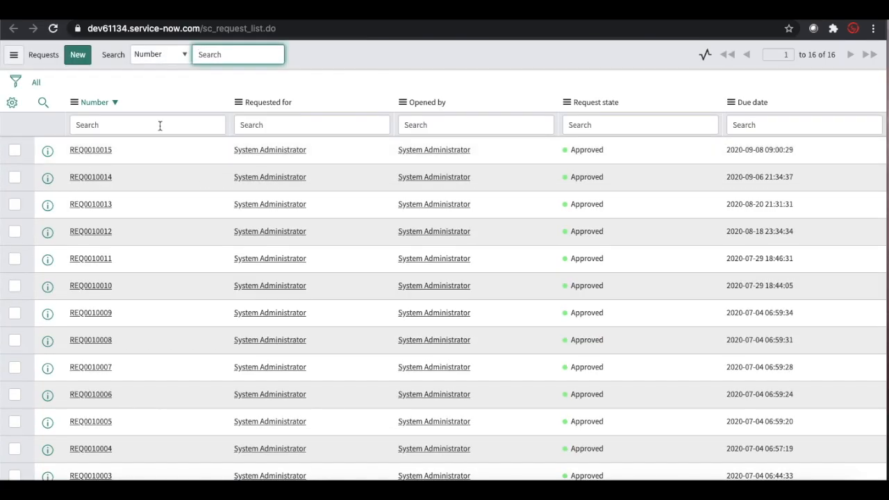
pyautogui.click(90, 150)
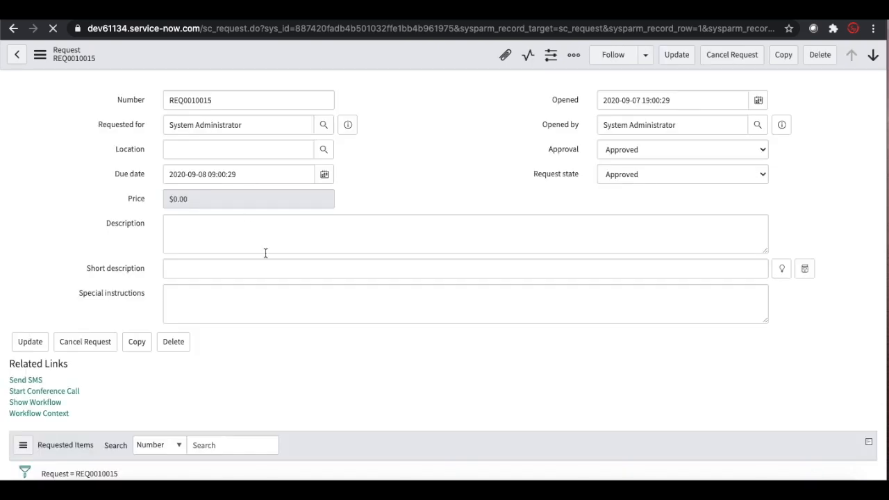
pyautogui.click(12, 28)
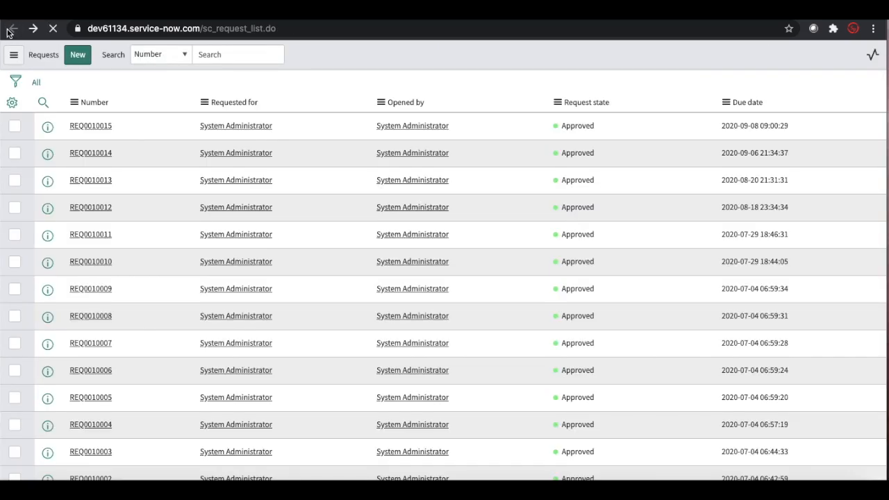
pyautogui.click(91, 150)
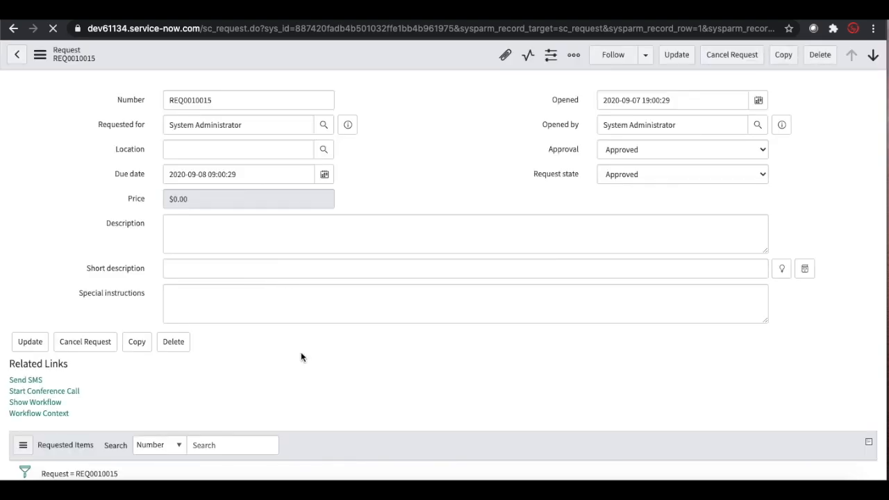
pyautogui.scroll(-2, 301, 351)
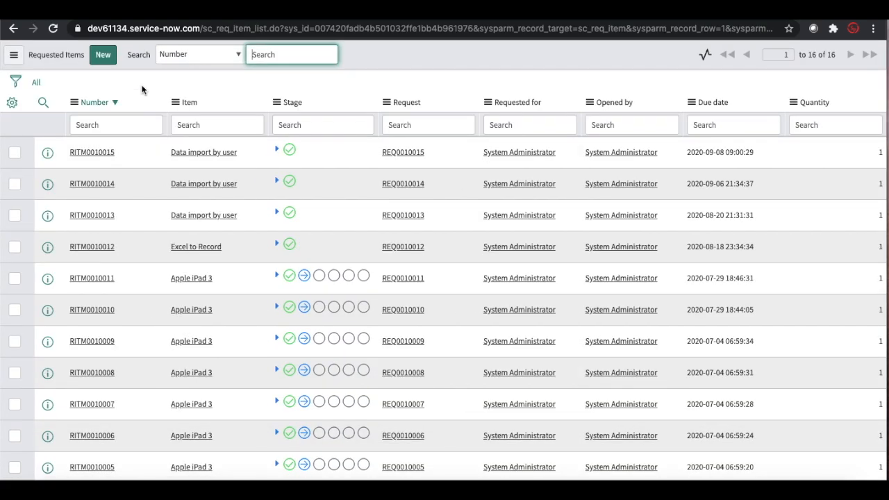
# Add Created and Created by as the first columns of the Requested Items list and sort it by Created, z to a
pyautogui.click(13, 103)
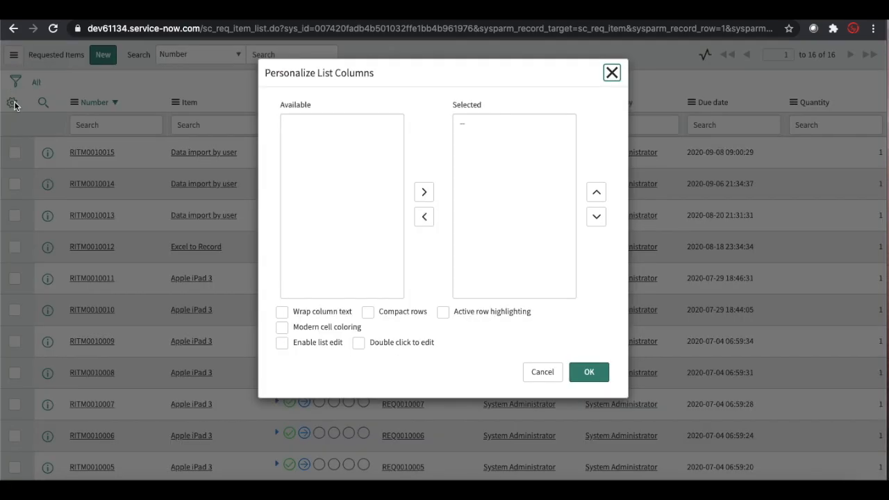
pyautogui.click(305, 159)
pyautogui.write('cr')
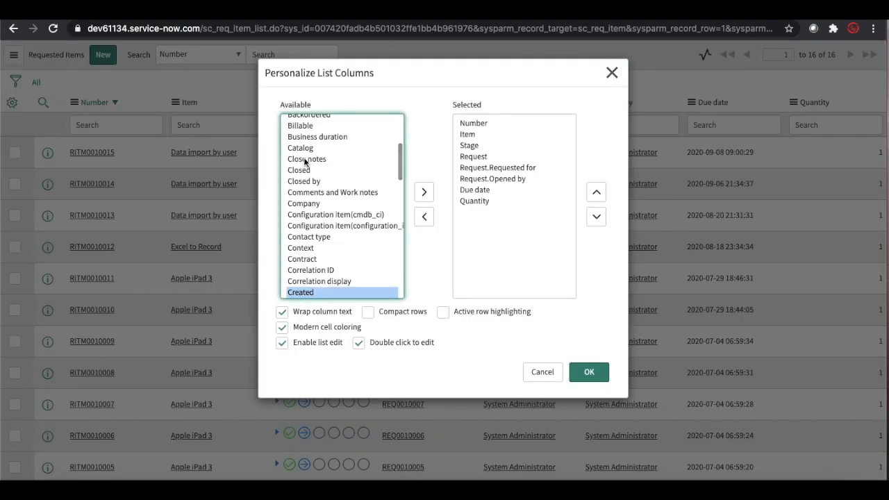
pyautogui.press('Down')
pyautogui.press('Up')
pyautogui.hotkey('shift', 'Down')
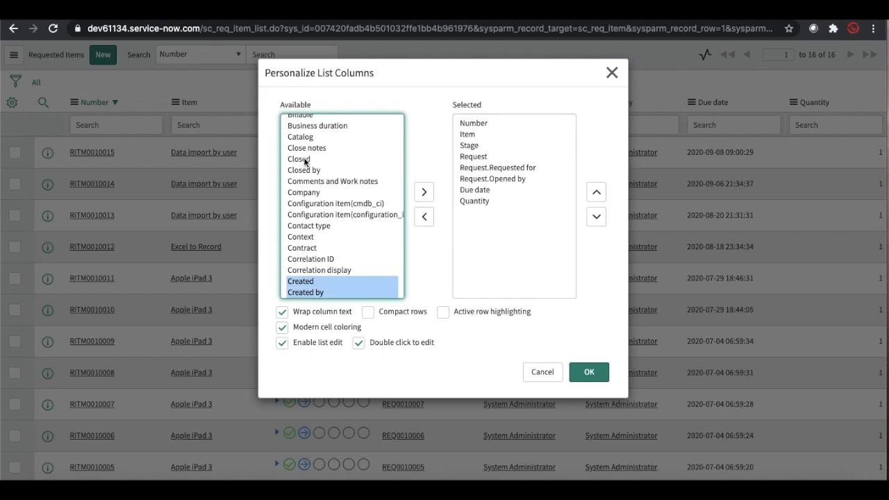
pyautogui.click(427, 198)
pyautogui.click(596, 192)
pyautogui.click(596, 193)
pyautogui.click(596, 192)
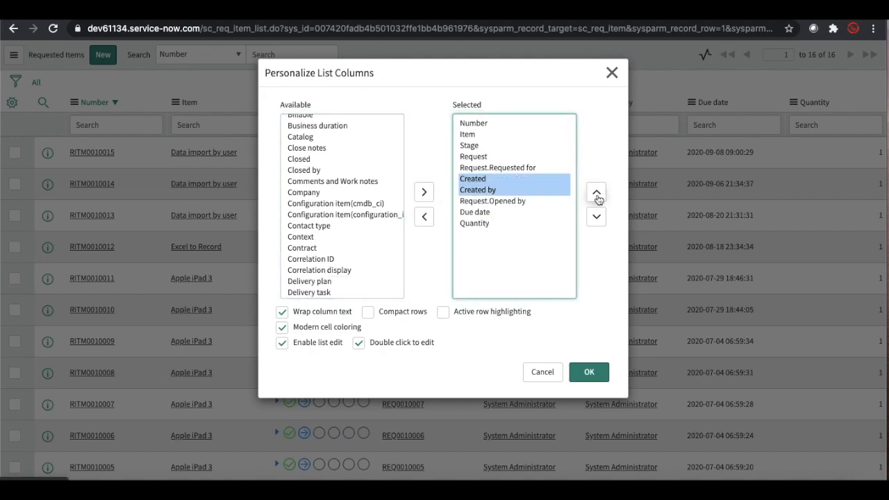
pyautogui.click(596, 192)
pyautogui.click(596, 193)
pyautogui.click(596, 193)
pyautogui.click(596, 192)
pyautogui.click(596, 192)
pyautogui.click(590, 369)
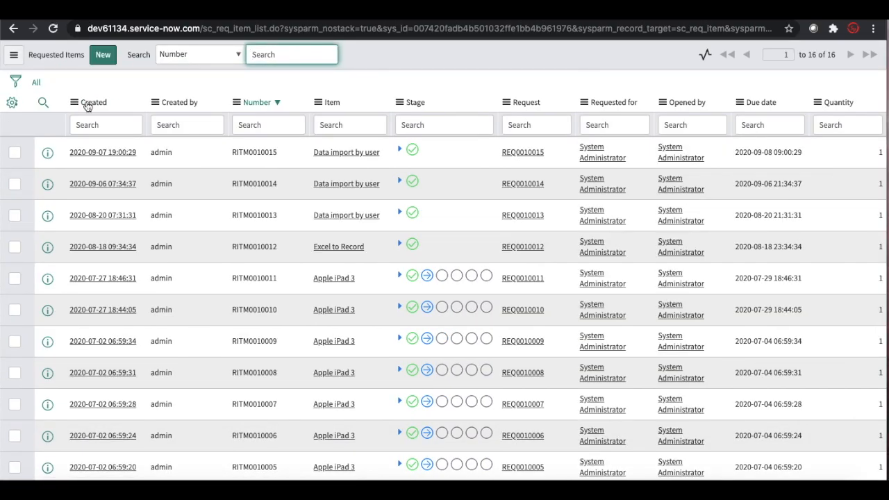
pyautogui.rightClick(89, 103)
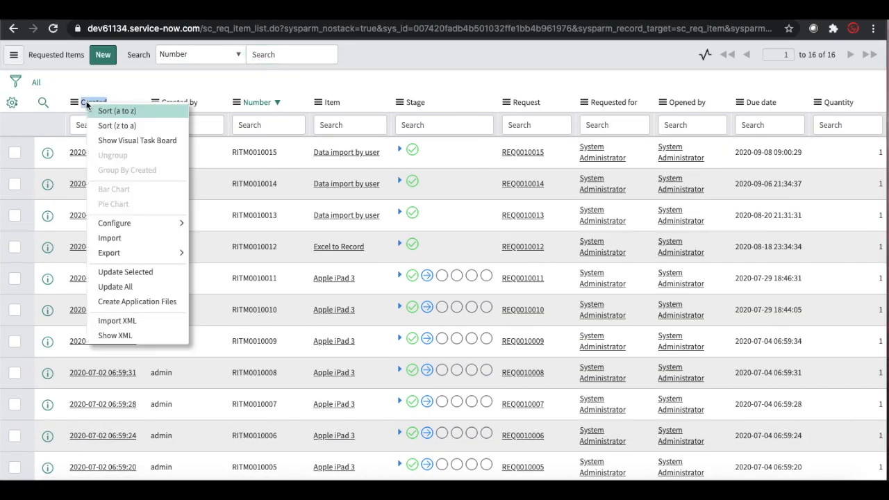
pyautogui.click(99, 125)
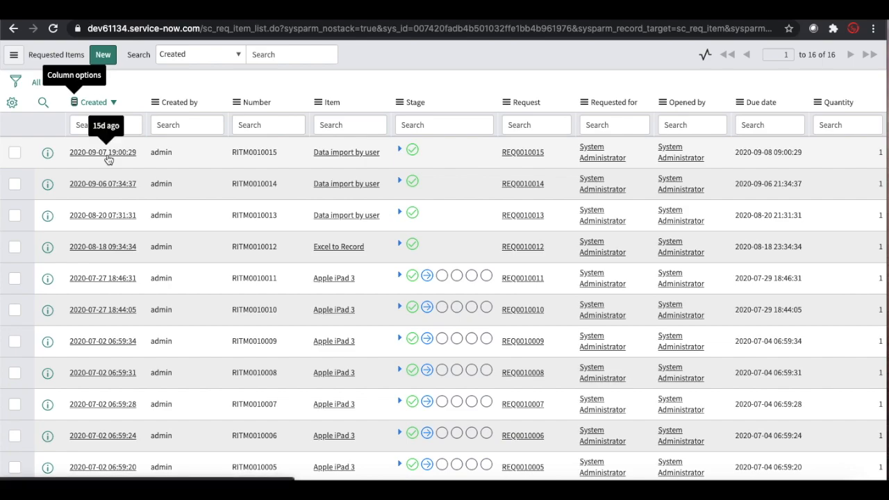
# Check the Raise request business rule script, then review the Script step configuration and runtime values in the test's execution details
pyautogui.click(661, 17)
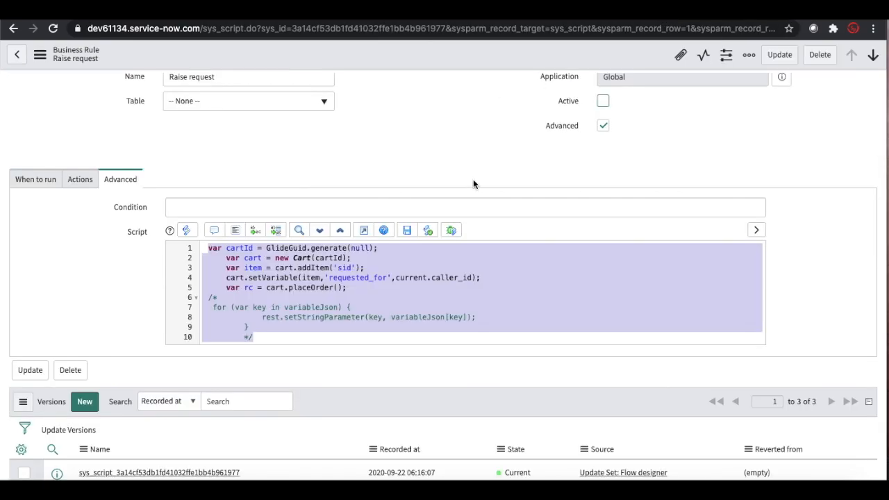
pyautogui.click(367, 296)
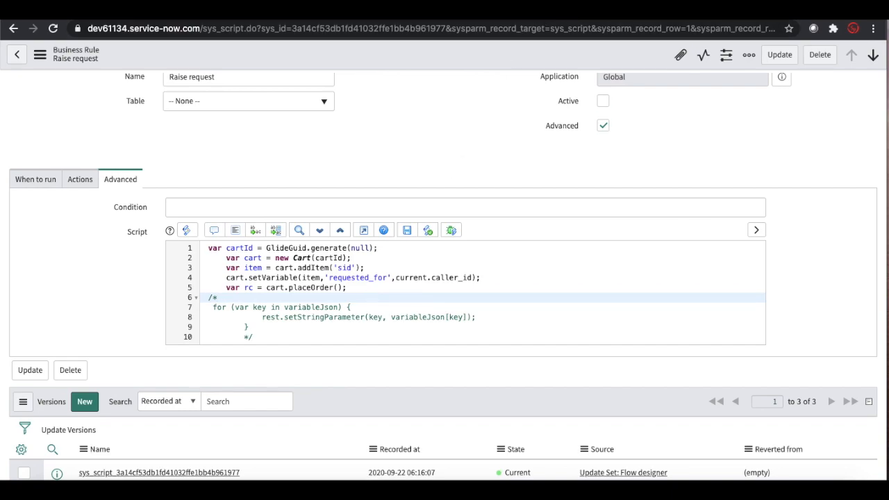
pyautogui.click(533, 15)
pyautogui.click(410, 15)
pyautogui.click(285, 15)
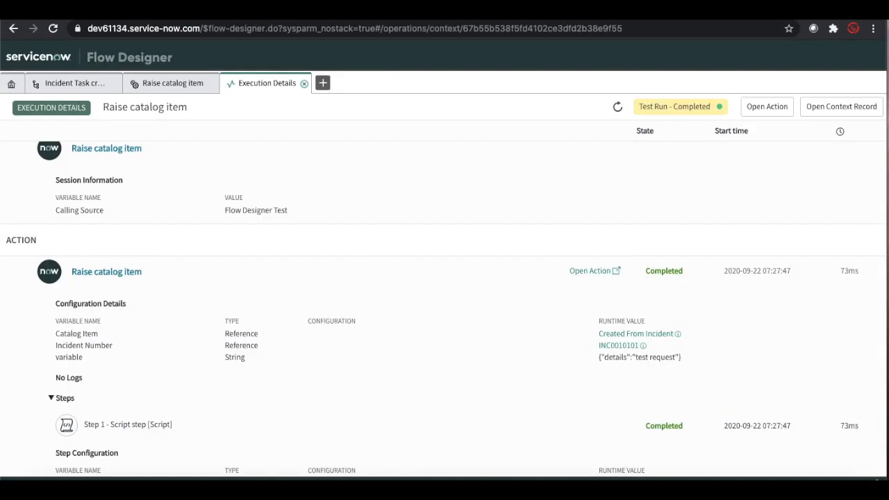
pyautogui.scroll(-3, 323, 259)
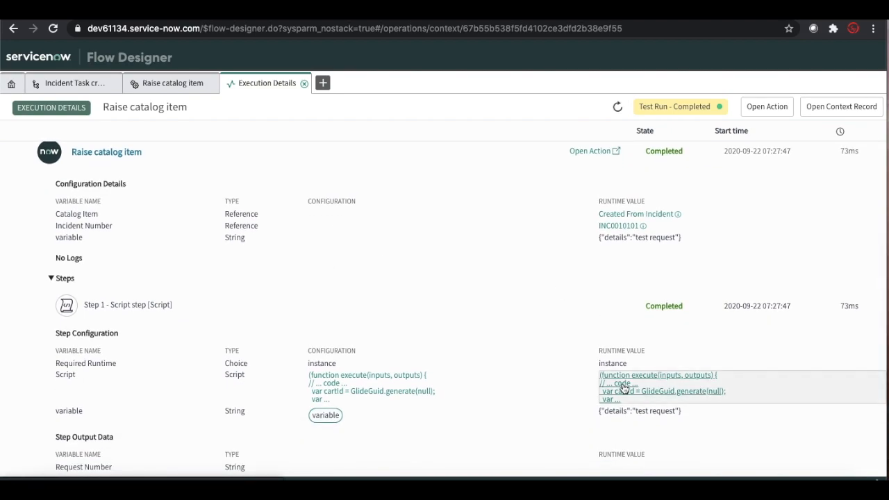
# Close the Raise catalog item test dialog and review the action's inputs and the script step's input variables and code
pyautogui.click(171, 84)
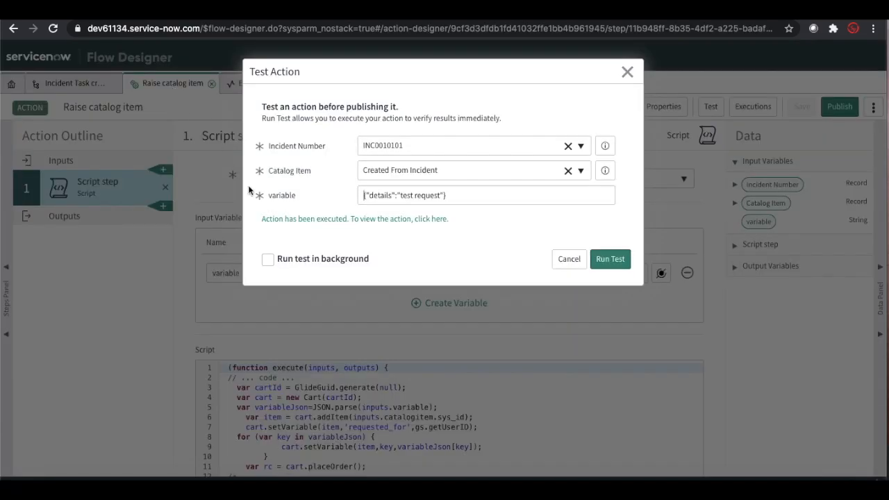
pyautogui.click(627, 71)
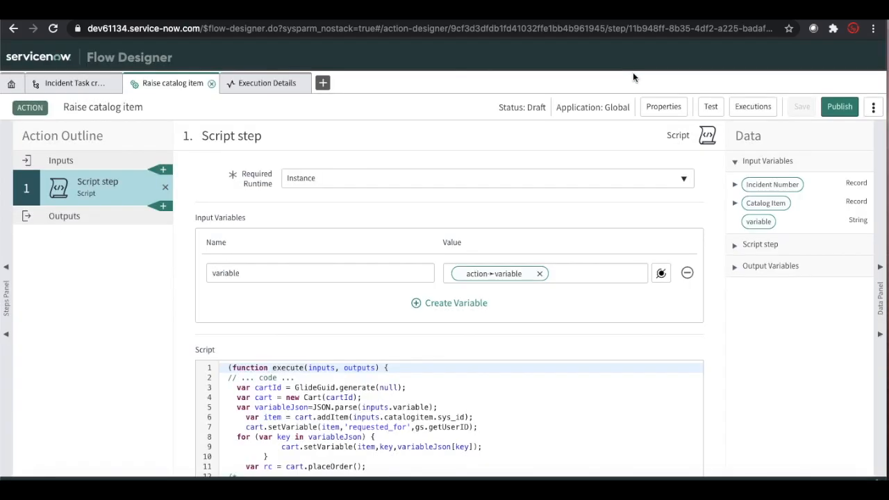
pyautogui.scroll(-2, 468, 327)
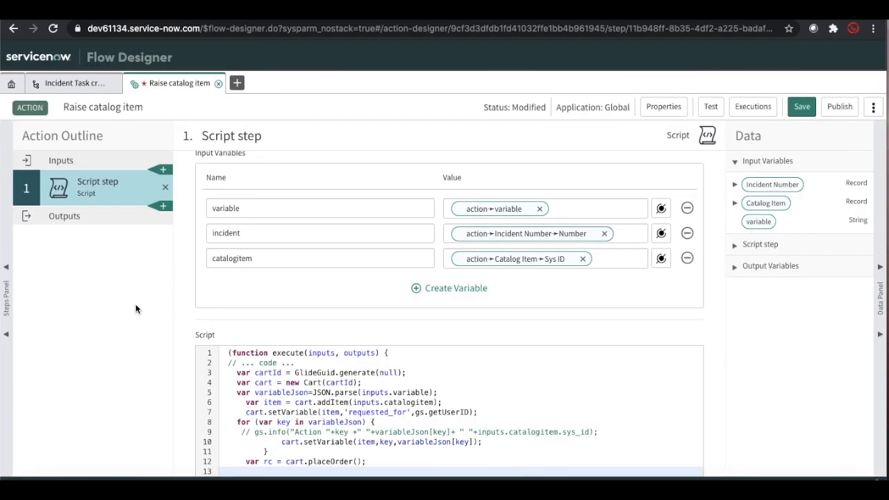
pyautogui.scroll(-2, 325, 360)
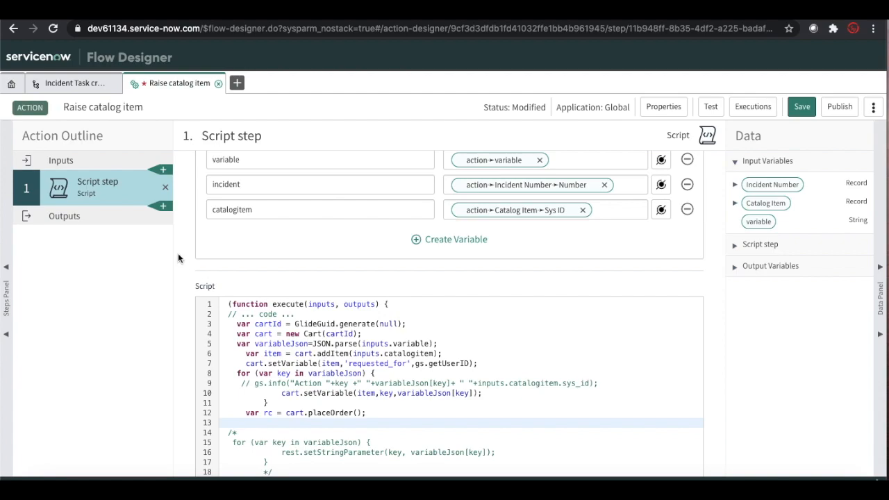
pyautogui.click(61, 161)
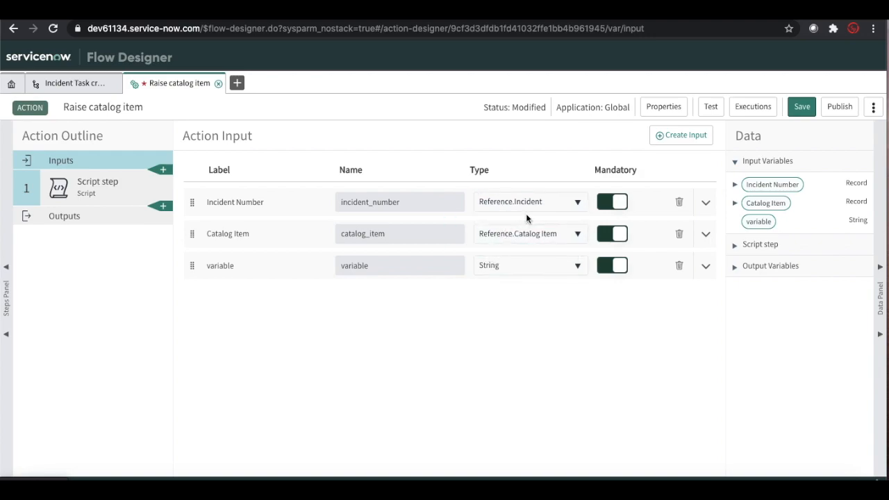
pyautogui.click(109, 195)
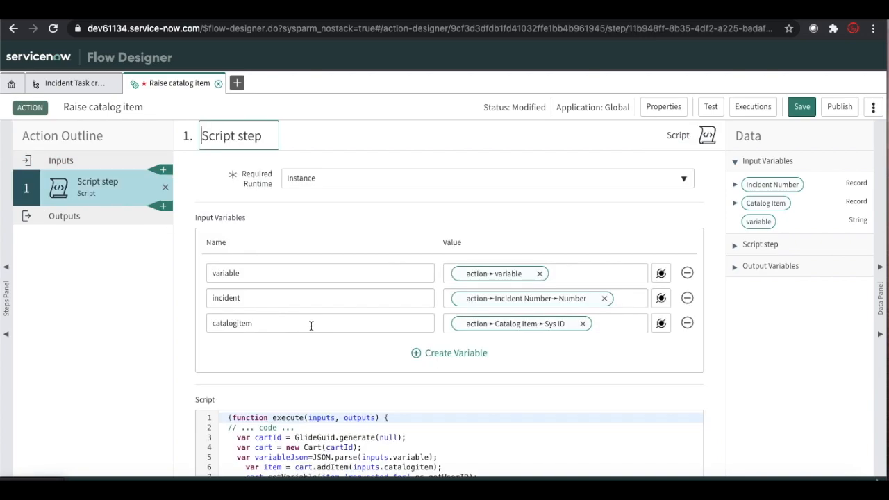
# Create a script input variable named parameter and map it to the action's Incident Number input
pyautogui.click(451, 355)
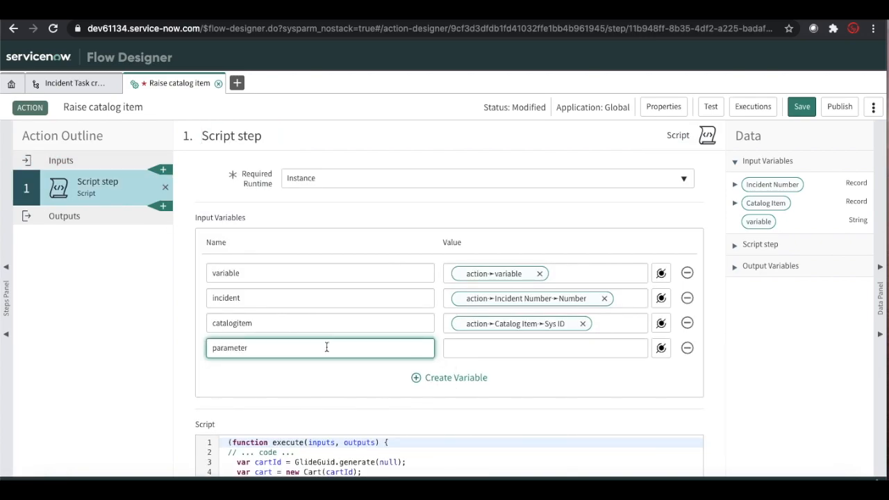
pyautogui.click(566, 347)
pyautogui.click(661, 348)
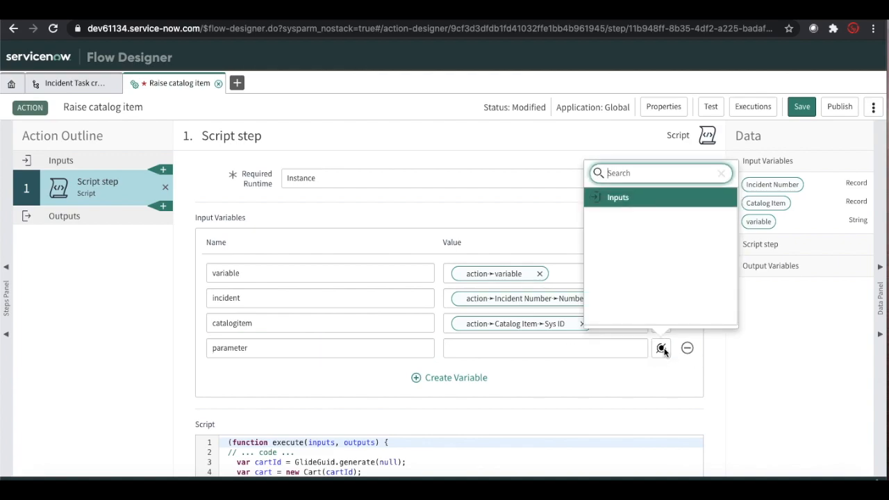
pyautogui.click(652, 207)
pyautogui.click(707, 201)
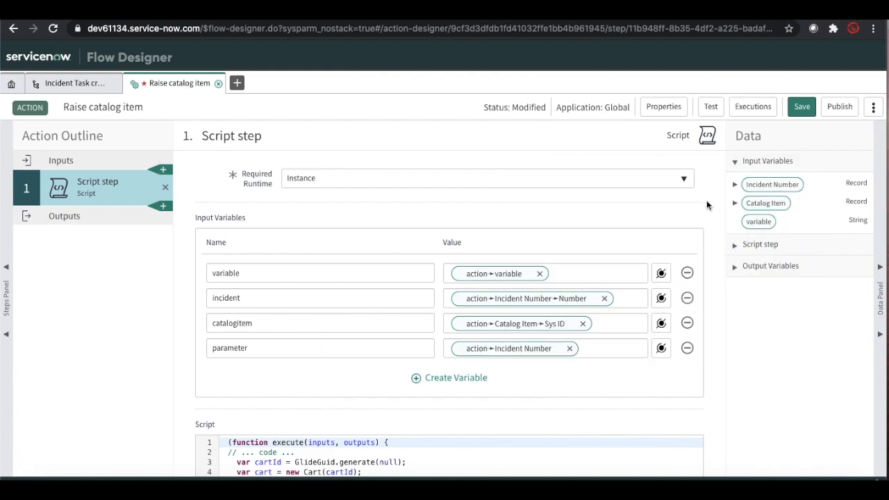
# Save the action and rename the script input variables incident and catalogitem as incidentnumber and catalogitemsid
pyautogui.click(799, 110)
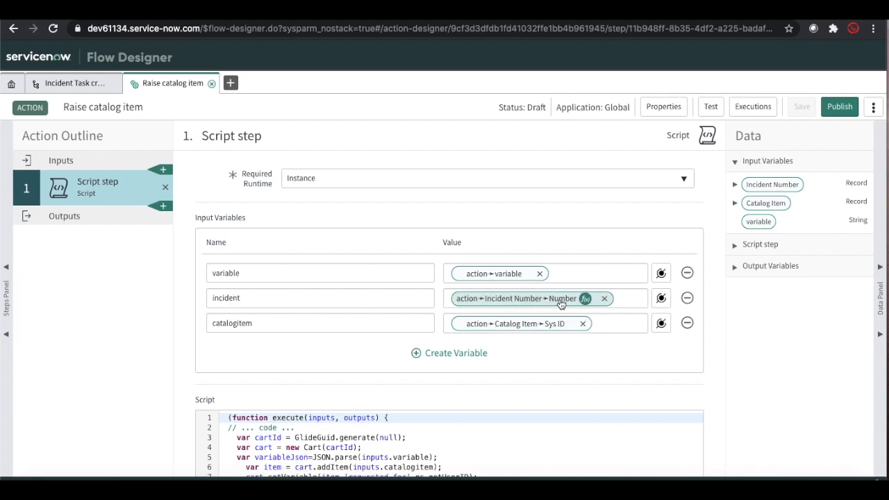
pyautogui.click(256, 299)
pyautogui.write('number')
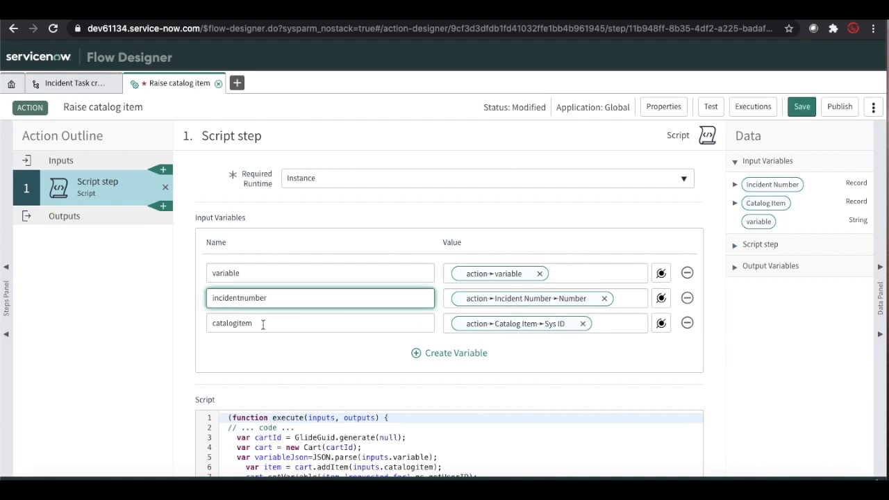
pyautogui.click(267, 323)
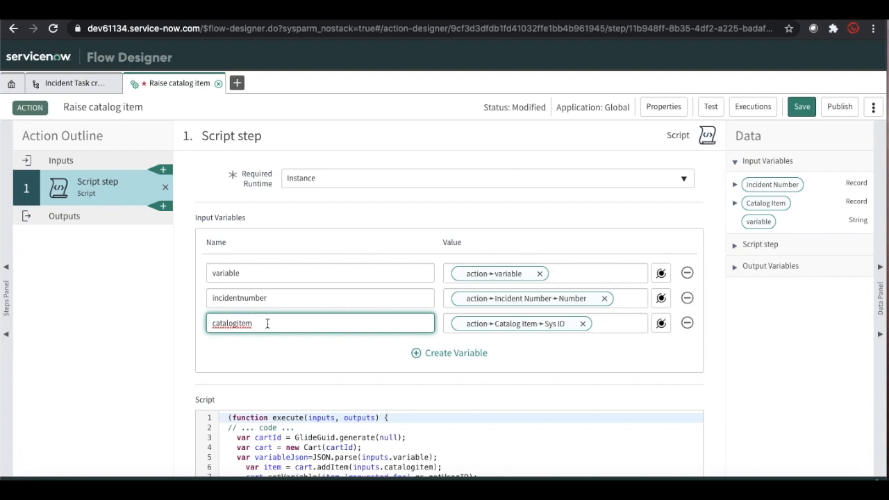
pyautogui.write('sid')
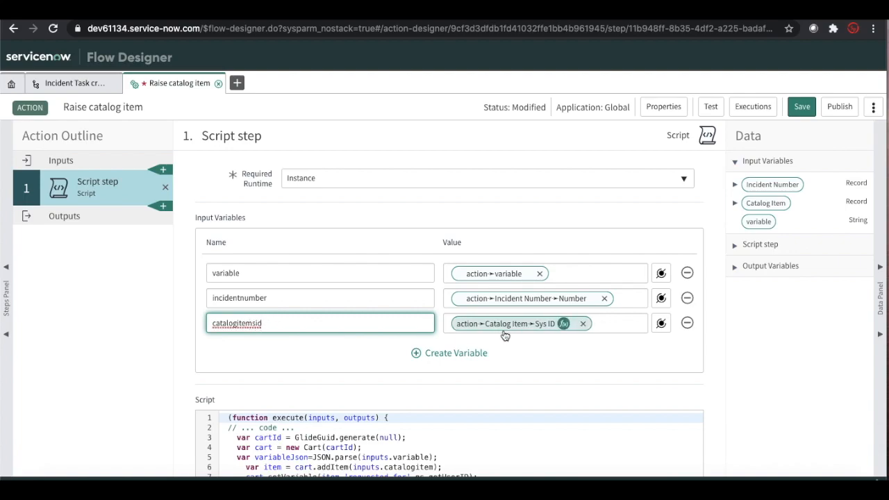
# Update the cart.addItem call in the script to use inputs.catalogitemsid
pyautogui.doubleClick(250, 329)
pyautogui.hotkey('ctrl', 'c')
pyautogui.scroll(-2, 307, 368)
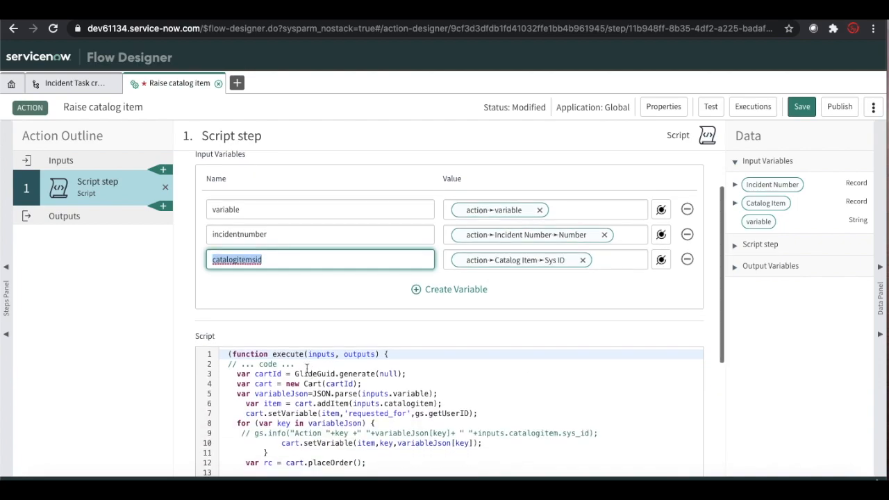
pyautogui.doubleClick(403, 403)
pyautogui.hotkey('ctrl', 'v')
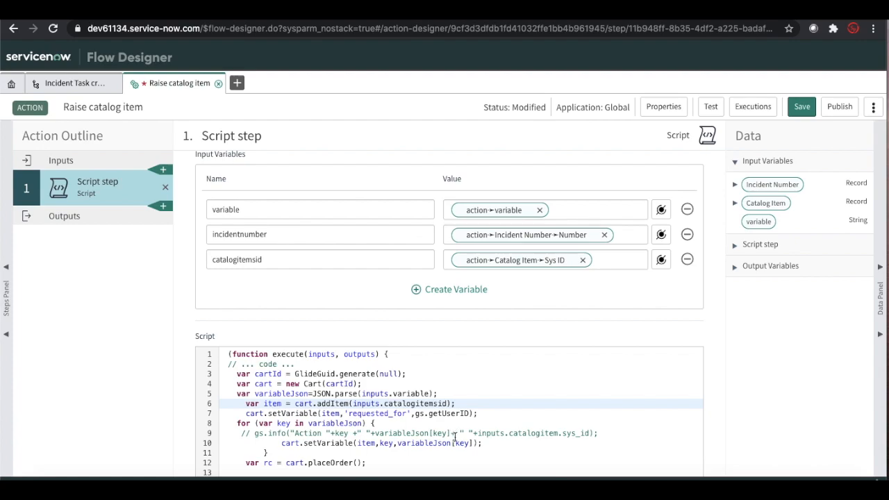
# Delete the commented-out rest.setStringParameter loop and the commented gs.info line from the script
pyautogui.scroll(-1, 455, 436)
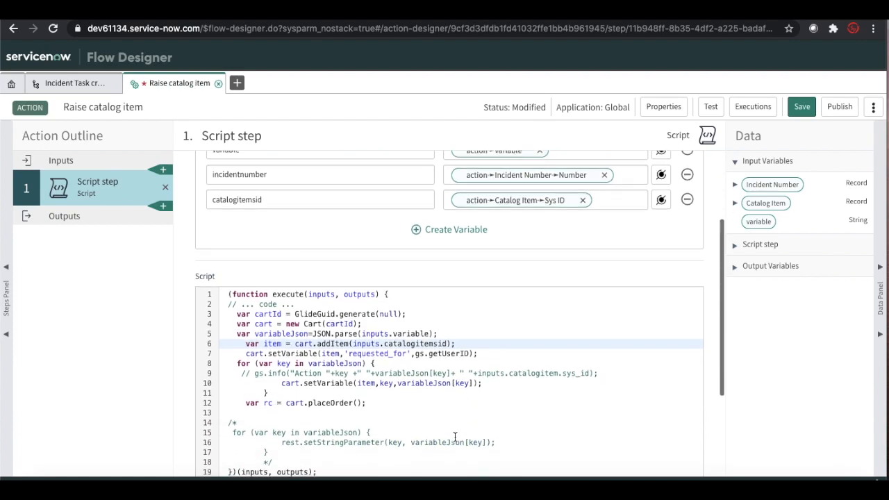
pyautogui.moveTo(272, 459); pyautogui.dragTo(226, 417)
pyautogui.press('BackSpace')
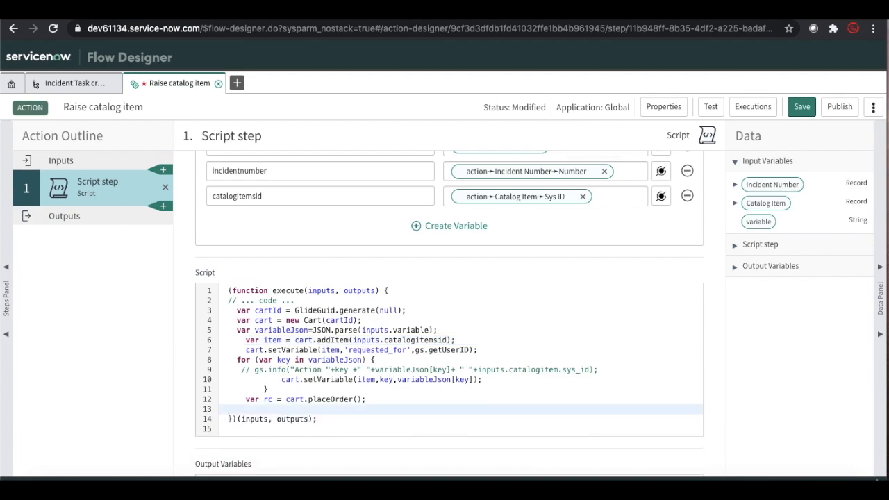
pyautogui.moveTo(603, 370); pyautogui.dragTo(228, 375)
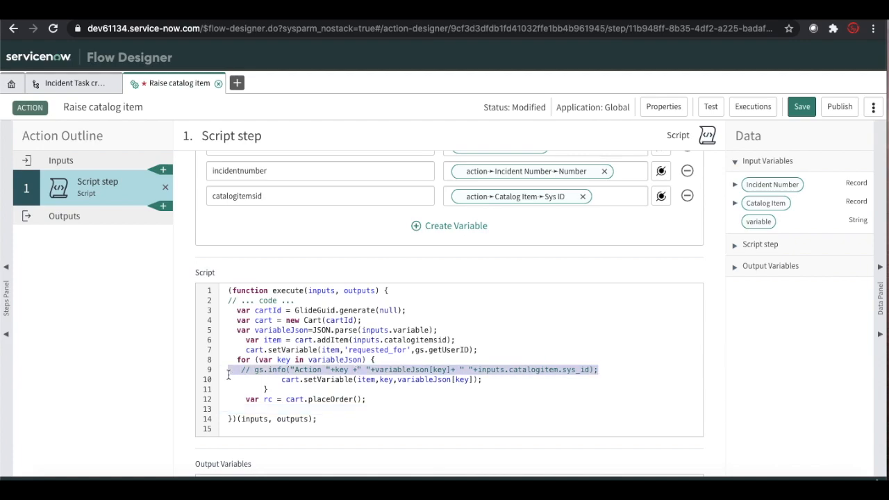
pyautogui.press('BackSpace')
pyautogui.press('BackSpace')
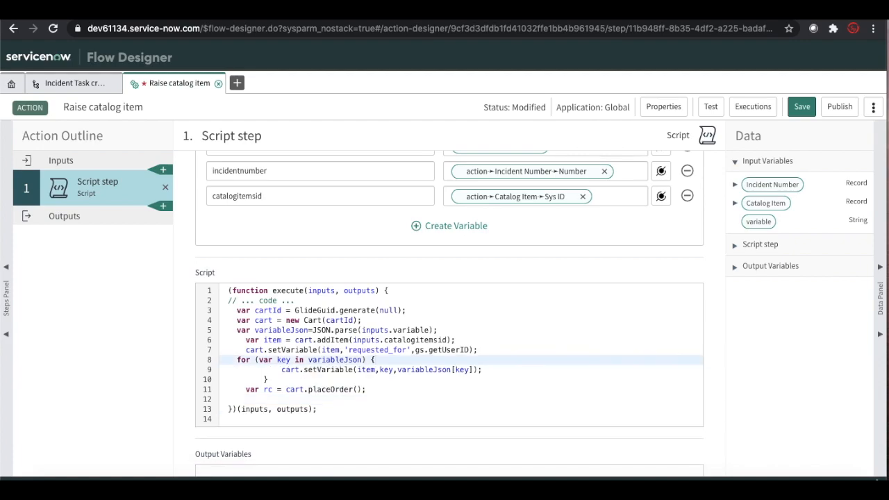
# Create a String output variable for the script step labelled Request Number and check its name field
pyautogui.scroll(-2, 377, 402)
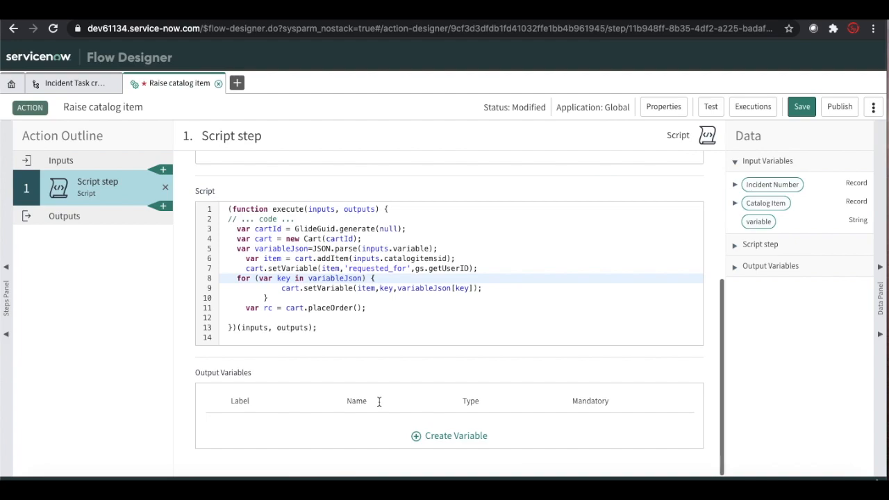
pyautogui.click(439, 441)
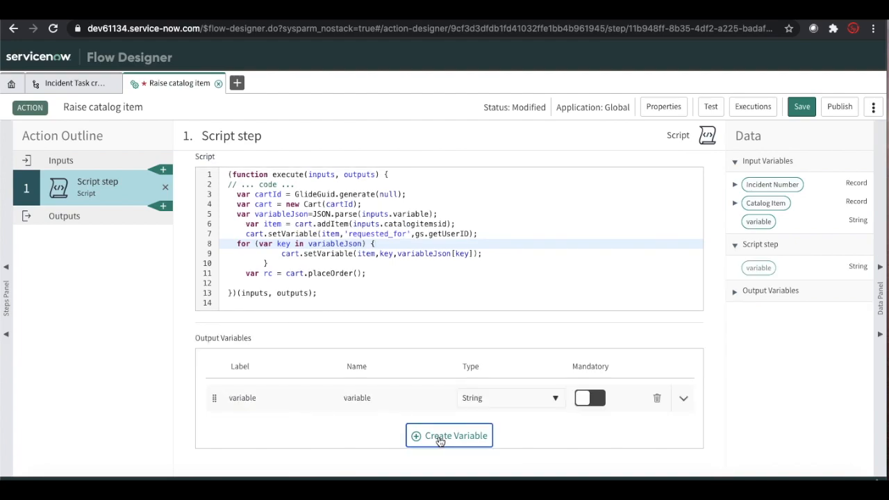
pyautogui.doubleClick(310, 400)
pyautogui.write('Request Number')
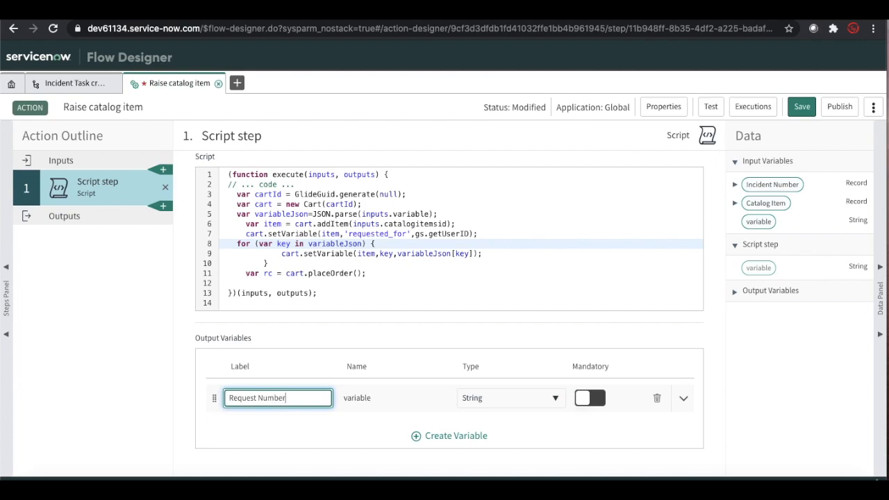
pyautogui.click(415, 397)
pyautogui.doubleClick(395, 398)
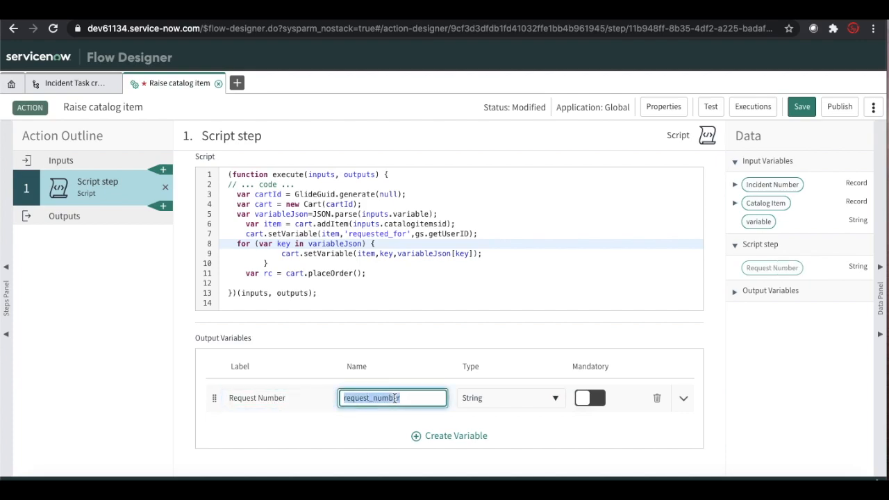
# Add the line outputs.request_number= rc.number.toString(); after the placeOrder call and make the Request Number output mandatory
pyautogui.click(286, 280)
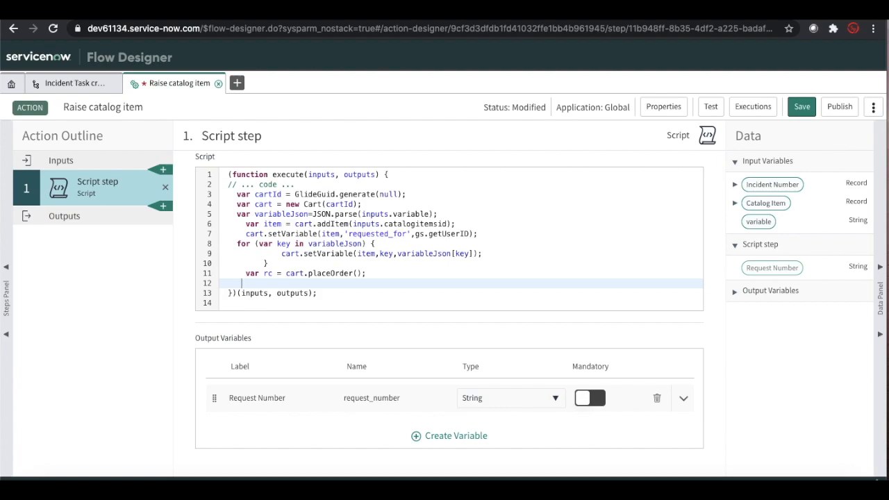
pyautogui.write('outputs.request_number')
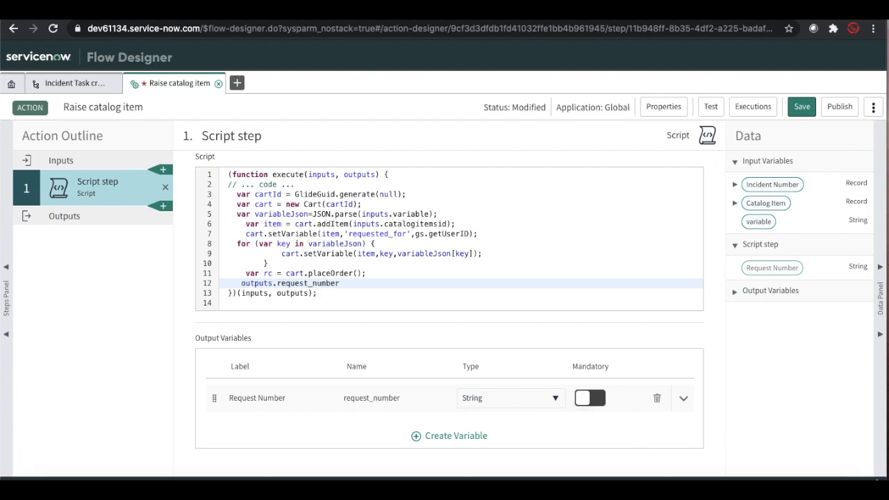
pyautogui.write('= rc.number.toString')
# Create an action output of type String labelled RQ Number
pyautogui.click(74, 219)
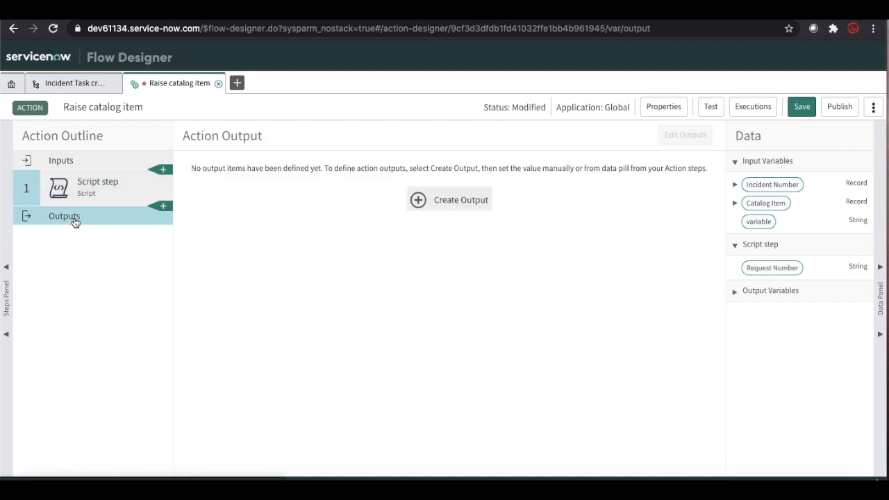
pyautogui.click(437, 201)
pyautogui.click(260, 203)
pyautogui.press('BackSpace')
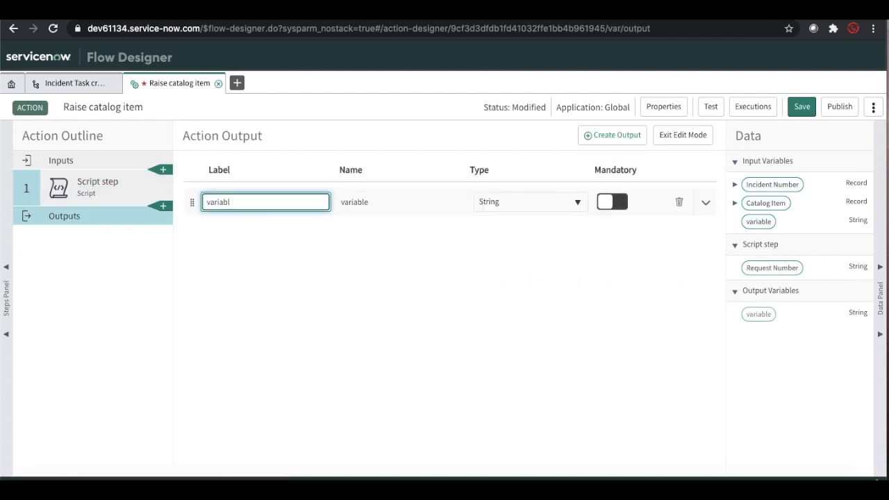
pyautogui.press('BackSpace')
pyautogui.press('BackSpace')
pyautogui.press('BackSpace')
pyautogui.press('BackSpace')
pyautogui.press('BackSpace')
pyautogui.write('Reque')
pyautogui.press('BackSpace')
pyautogui.press('BackSpace')
pyautogui.press('BackSpace')
pyautogui.press('BackSpace')
pyautogui.press('BackSpace')
pyautogui.press('BackSpace')
pyautogui.press('BackSpace')
pyautogui.press('BackSpace')
pyautogui.press('BackSpace')
pyautogui.write('Q Number')
pyautogui.click(341, 240)
# Set the RQ Number output's name to re_number and make the output mandatory
pyautogui.click(373, 208)
pyautogui.doubleClick(373, 209)
pyautogui.write('re_number')
pyautogui.click(619, 206)
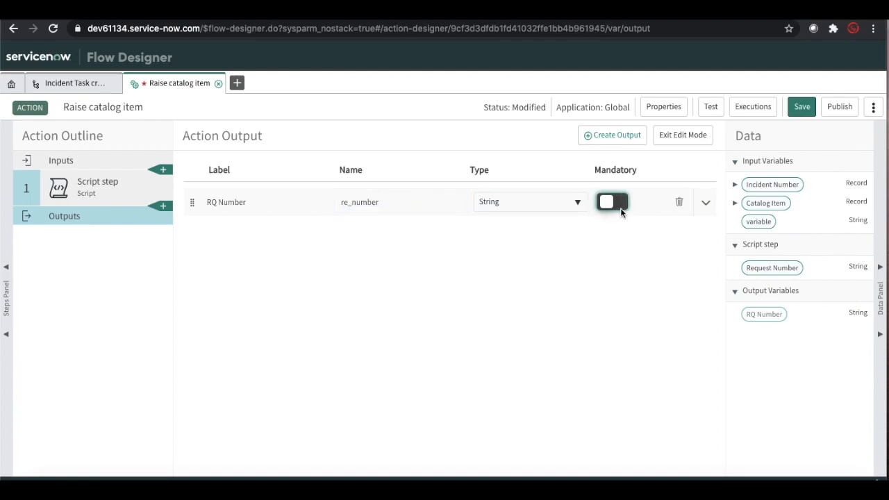
# Map the RQ Number output to the script step's Request Number and save the action
pyautogui.click(682, 141)
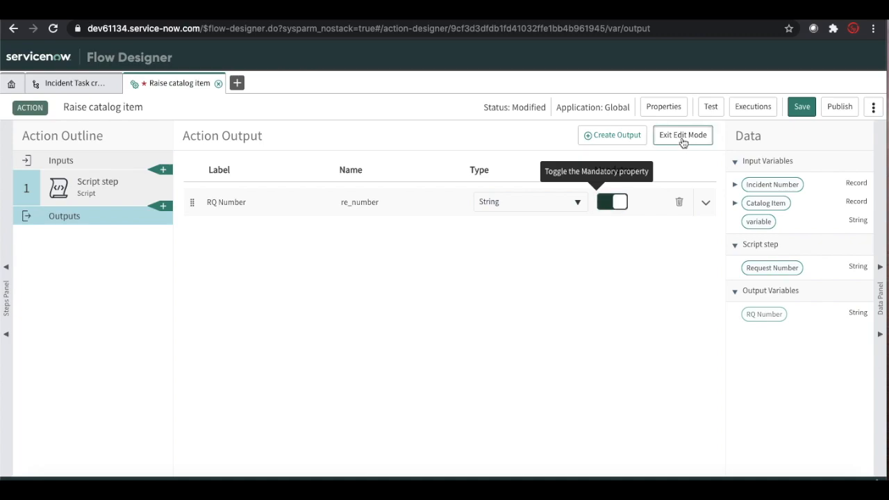
pyautogui.click(706, 200)
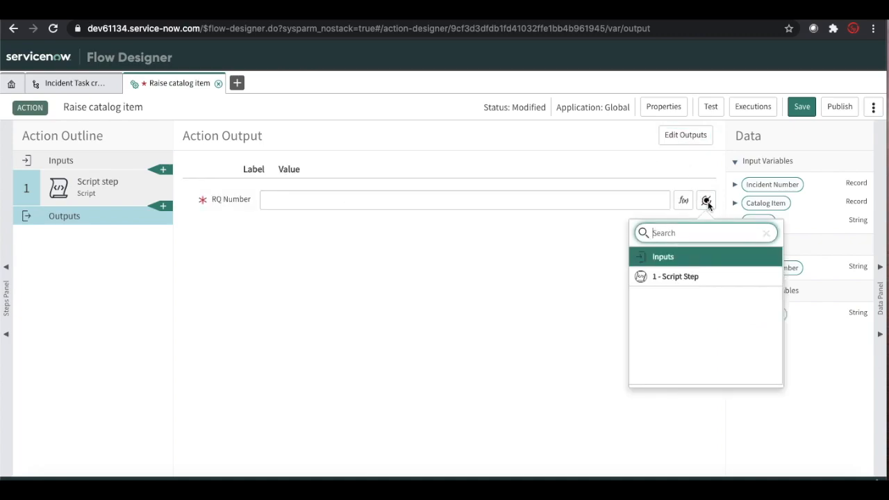
pyautogui.click(694, 277)
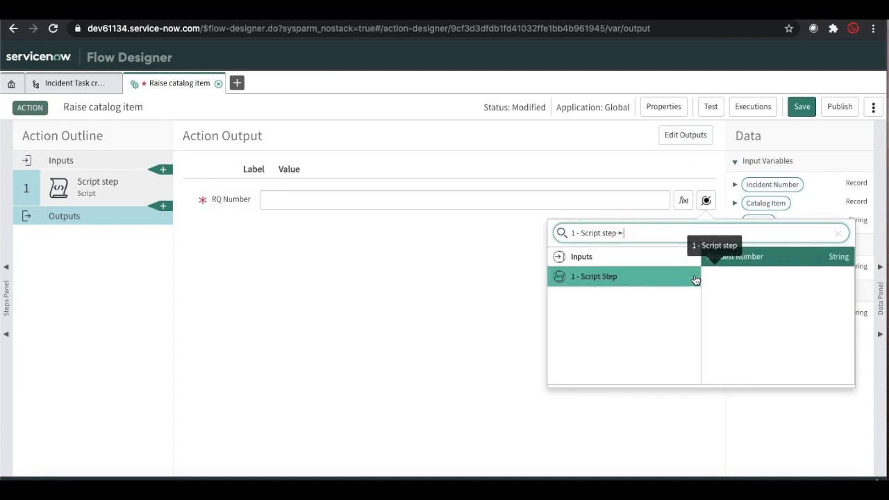
pyautogui.click(734, 258)
pyautogui.click(800, 107)
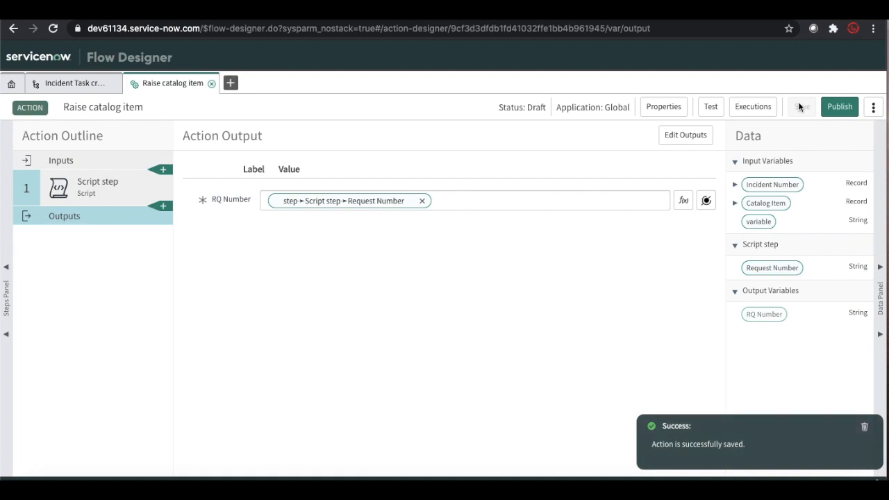
# Check the action inputs and remap the script step's input variable named variable to the action's variable input
pyautogui.click(84, 166)
pyautogui.click(220, 197)
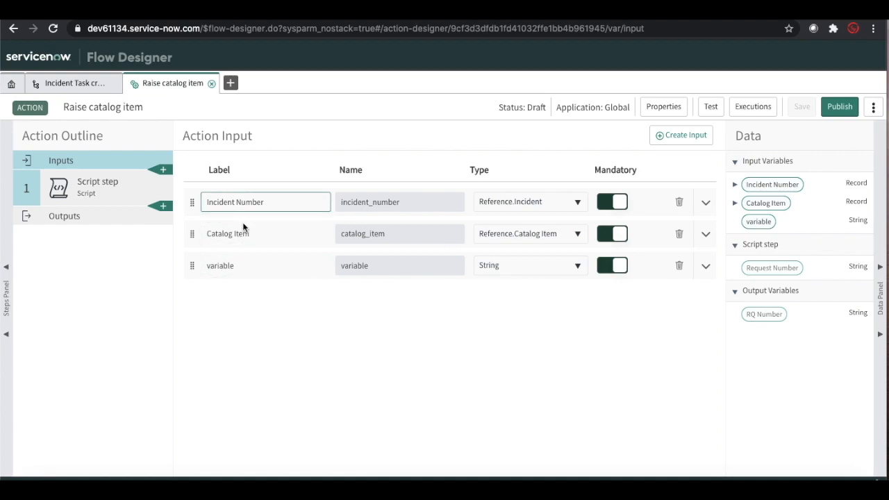
pyautogui.click(232, 270)
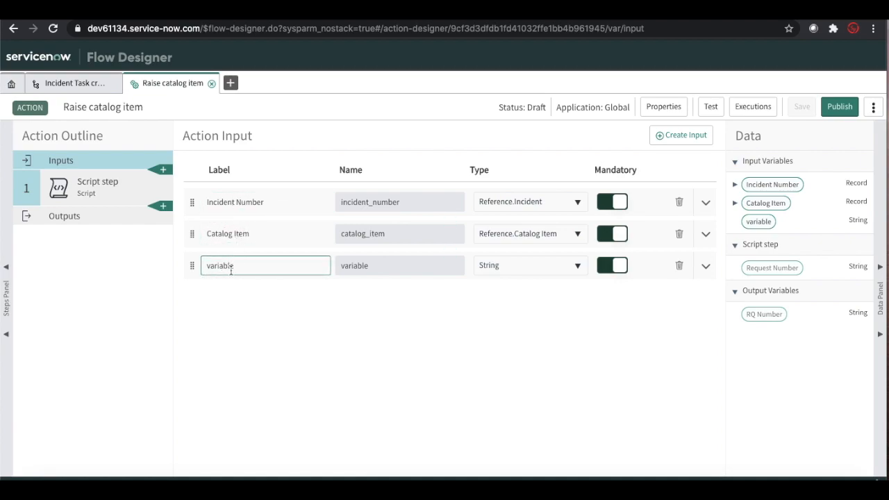
pyautogui.click(87, 198)
pyautogui.scroll(-1, 245, 295)
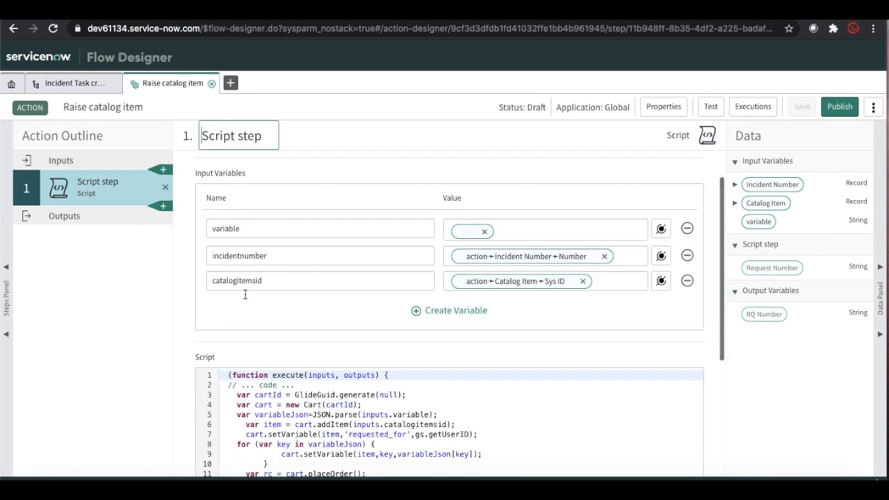
pyautogui.click(484, 231)
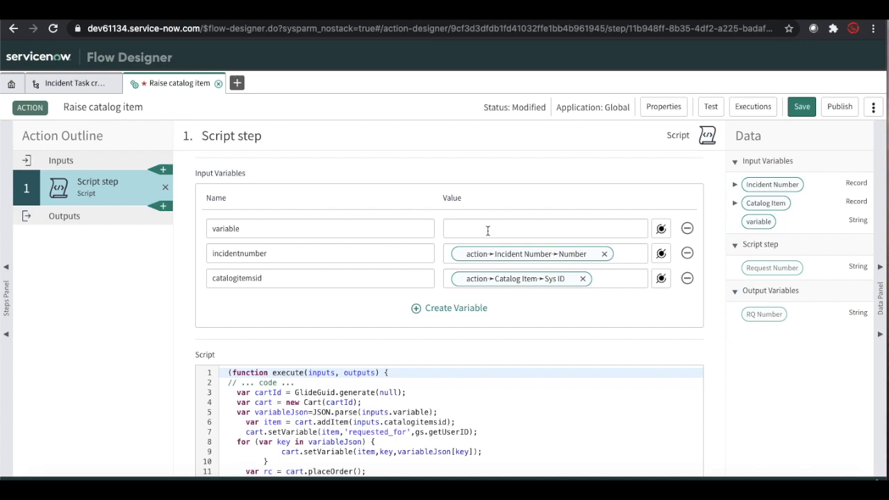
pyautogui.click(660, 229)
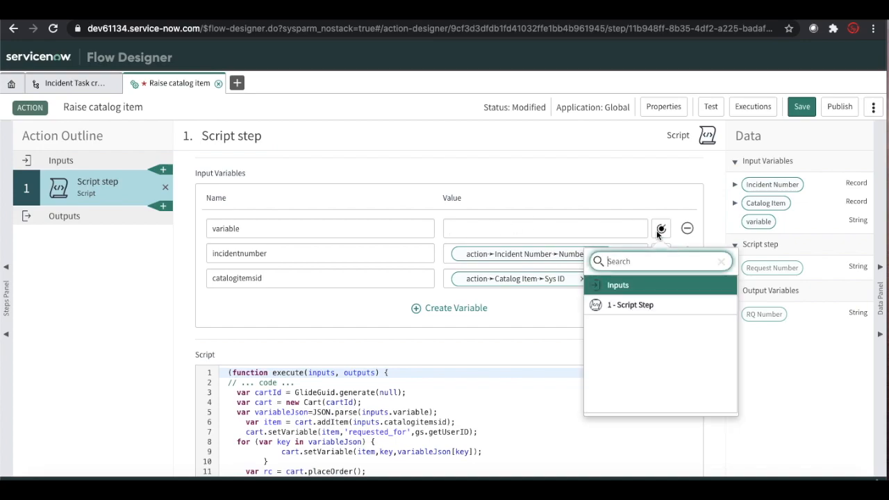
pyautogui.click(657, 286)
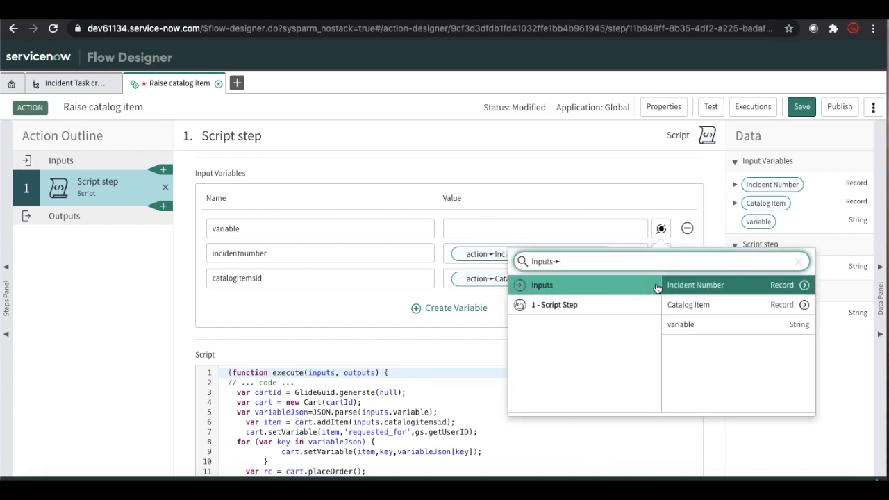
pyautogui.click(691, 324)
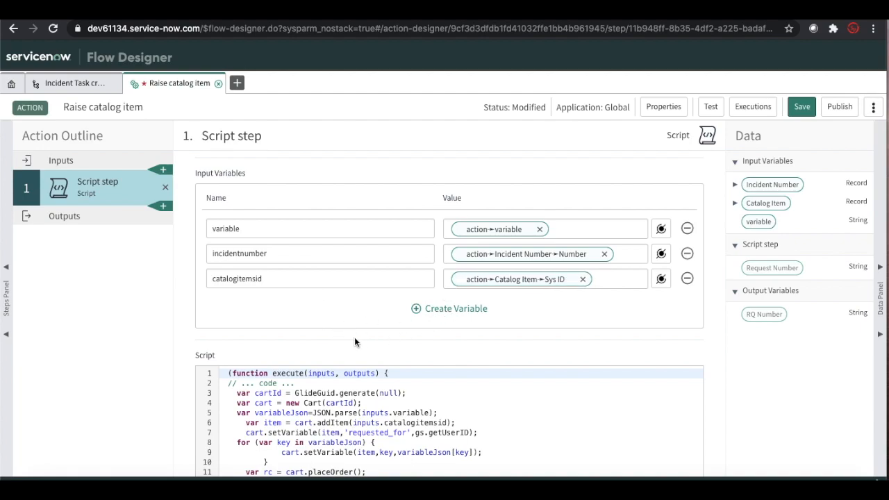
# Review the script step's input variables, code and output variable, and the mapping of the action's RQ Number output
pyautogui.scroll(-1, 354, 336)
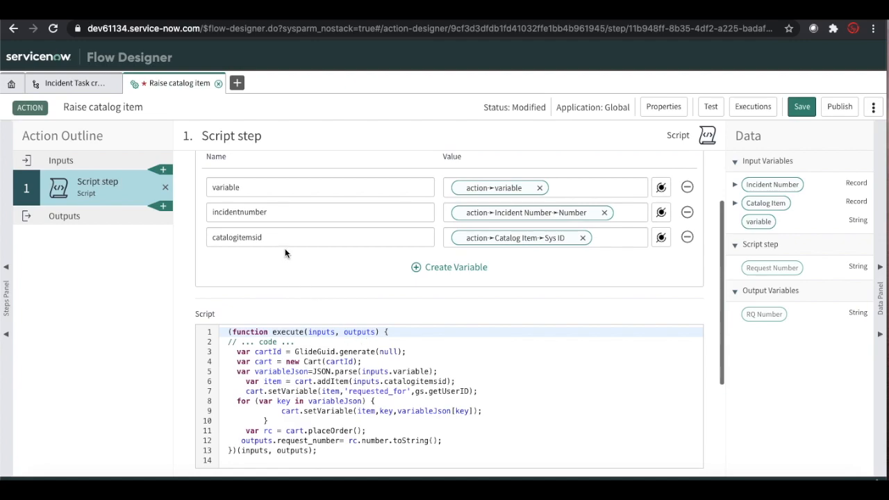
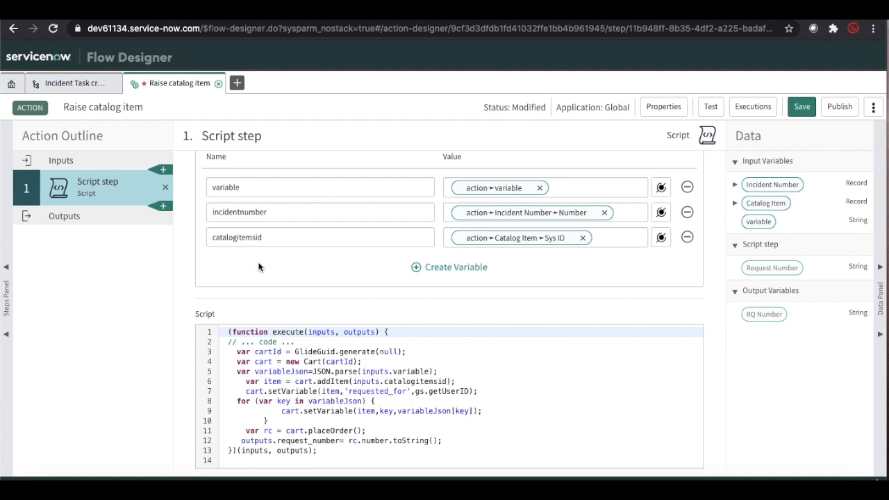
pyautogui.scroll(-2, 264, 279)
pyautogui.scroll(3, 264, 279)
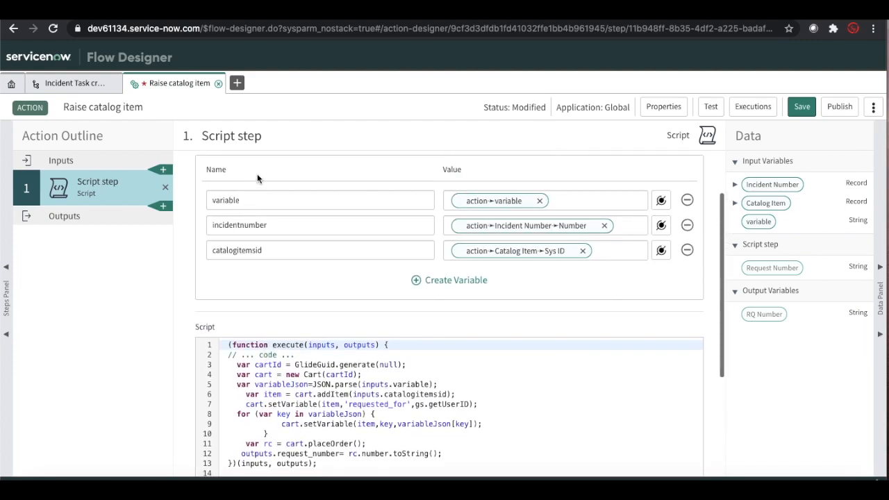
pyautogui.scroll(-3, 255, 324)
pyautogui.scroll(-3, 247, 418)
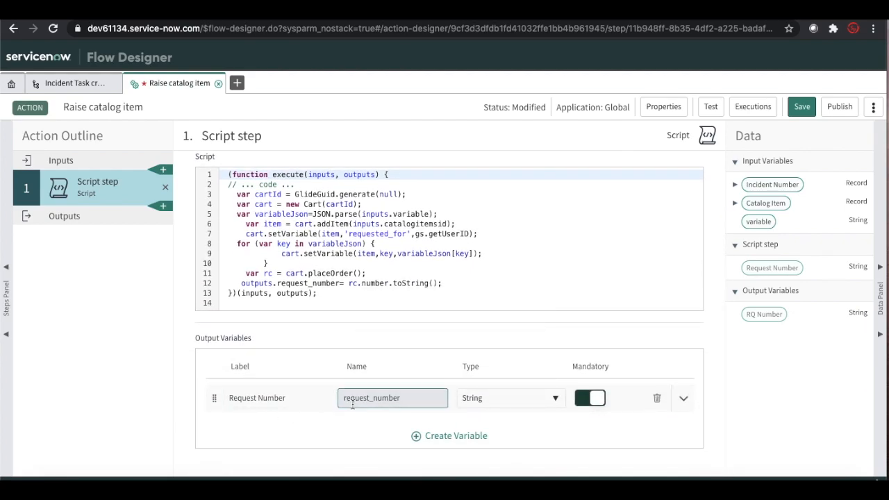
pyautogui.click(297, 401)
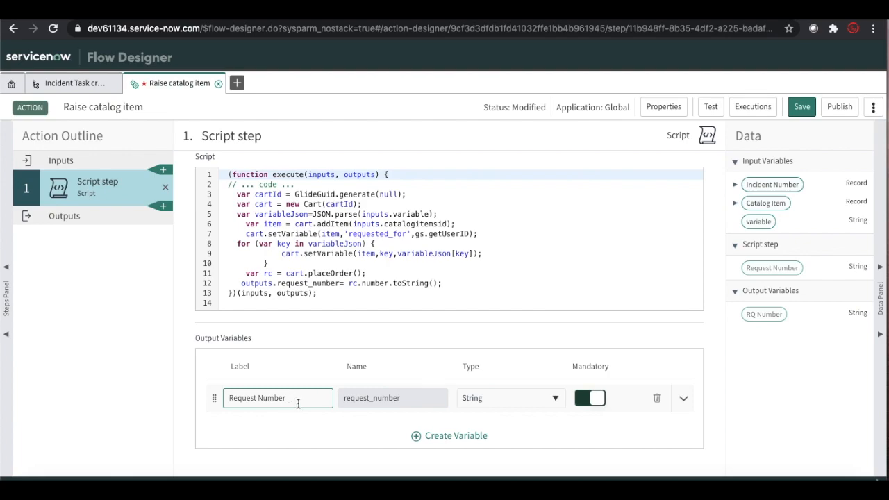
pyautogui.click(356, 391)
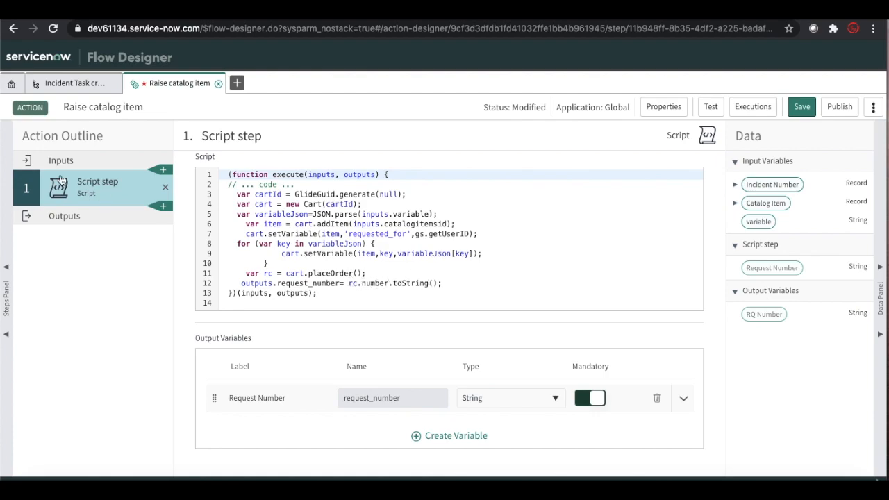
pyautogui.click(50, 220)
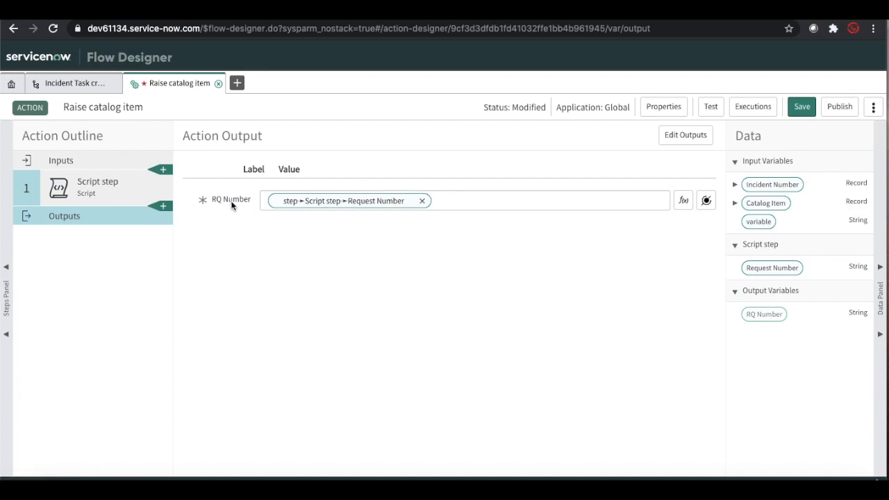
pyautogui.moveTo(300, 208)
# Save and publish the Raise catalog item action
pyautogui.click(803, 114)
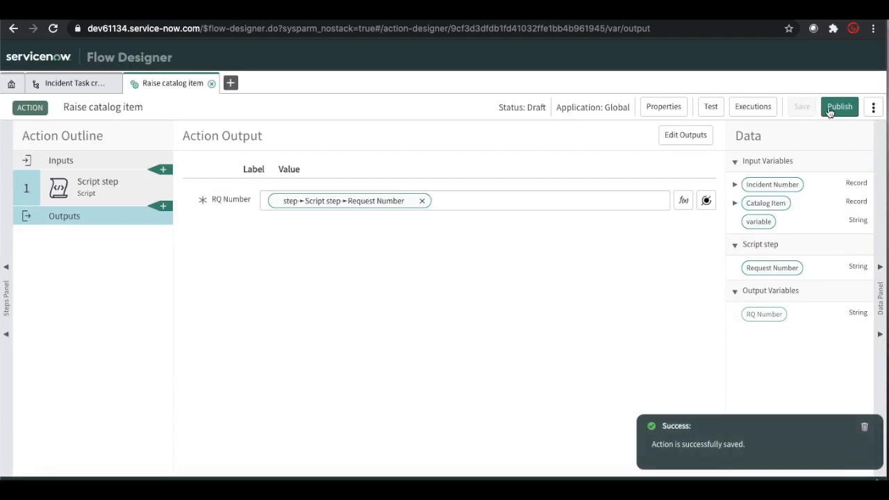
pyautogui.click(837, 103)
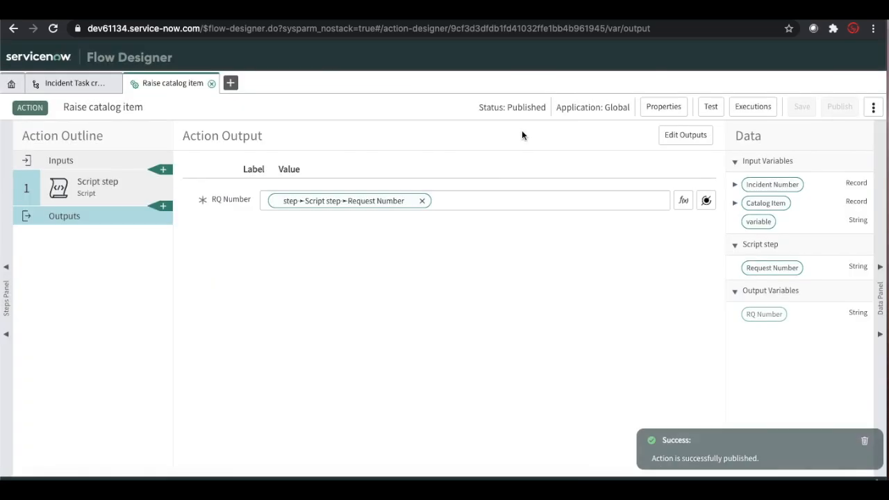
# Run a test of the action with incident INC0010101, catalog item Created From Incident and variable {"details":"created from script"}
pyautogui.click(709, 107)
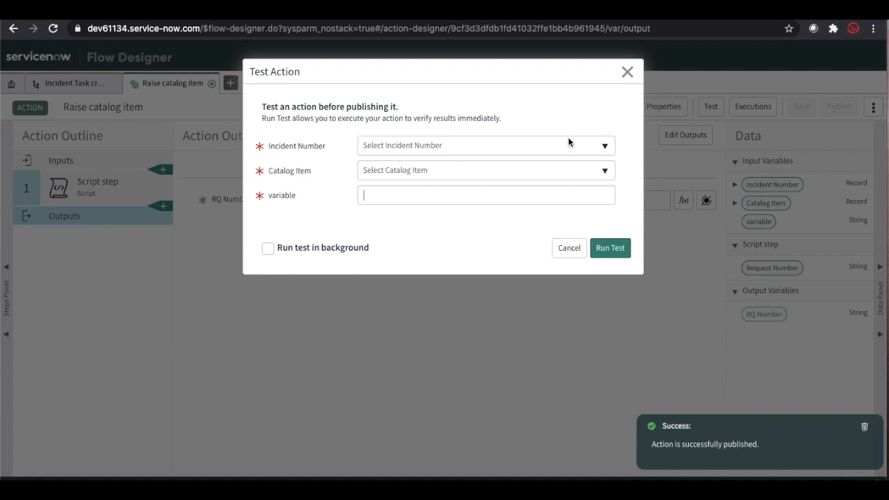
pyautogui.click(481, 146)
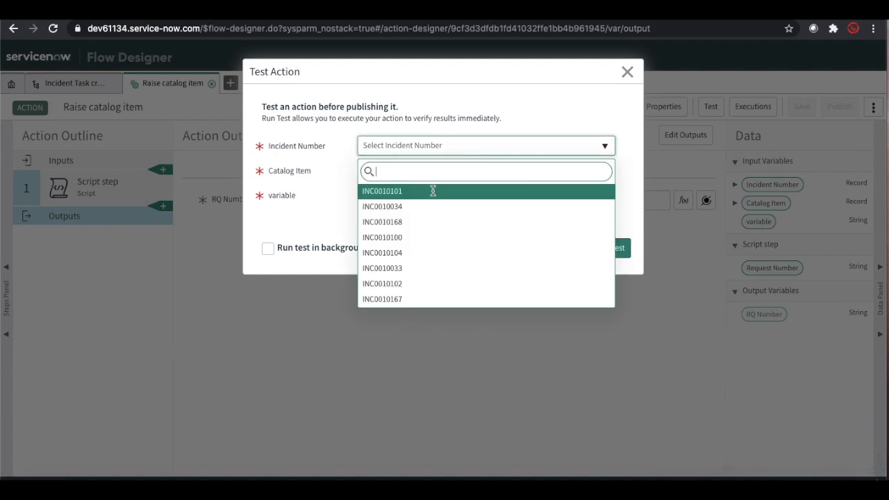
pyautogui.click(432, 192)
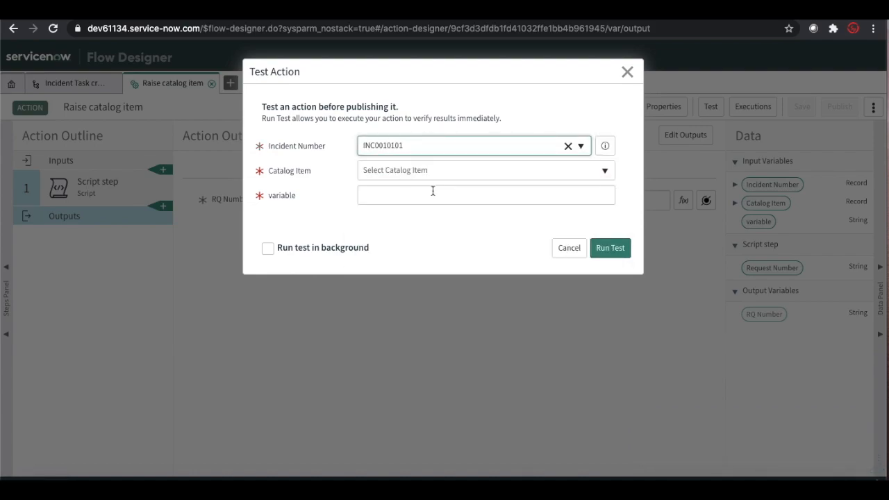
pyautogui.click(451, 177)
pyautogui.write('created')
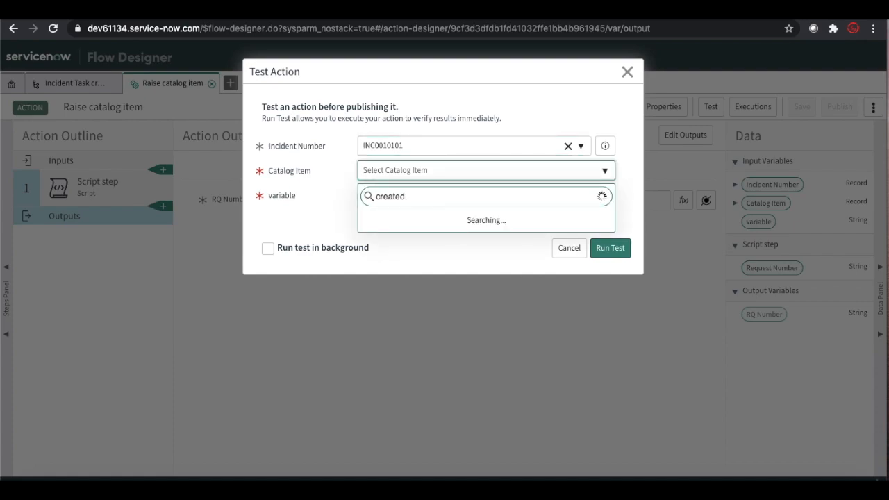
pyautogui.click(427, 214)
pyautogui.click(403, 194)
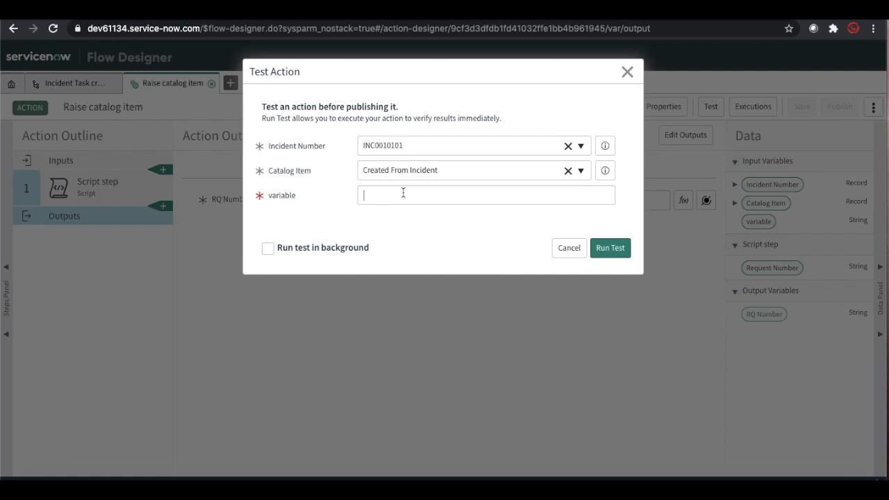
pyautogui.write('{"details":"created from script"}')
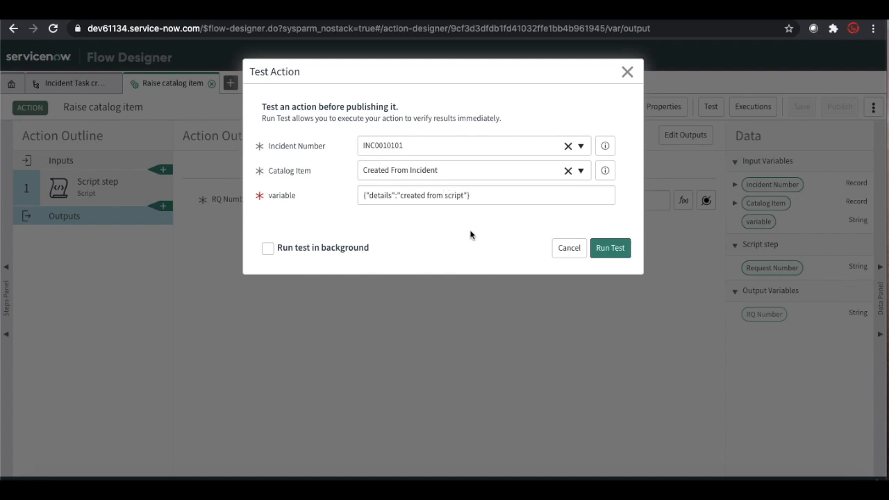
pyautogui.click(609, 248)
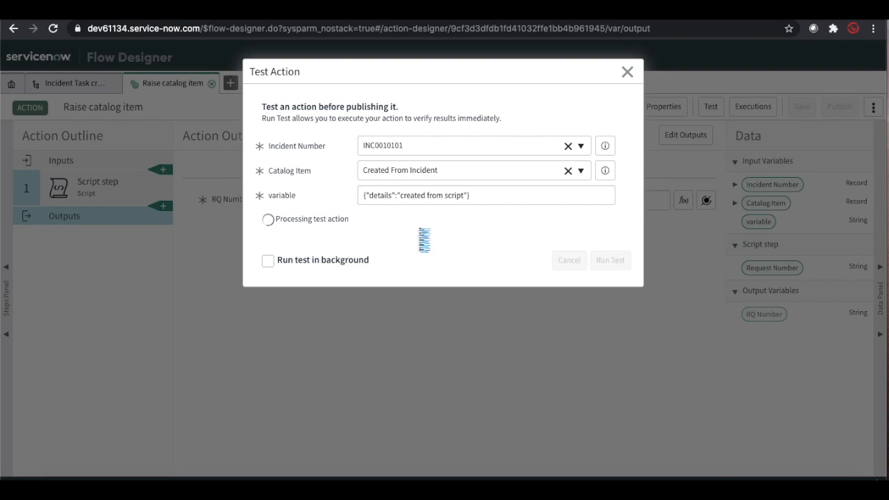
# Open the test run's execution details and examine the runtime value of the RQ Number output
pyautogui.click(400, 221)
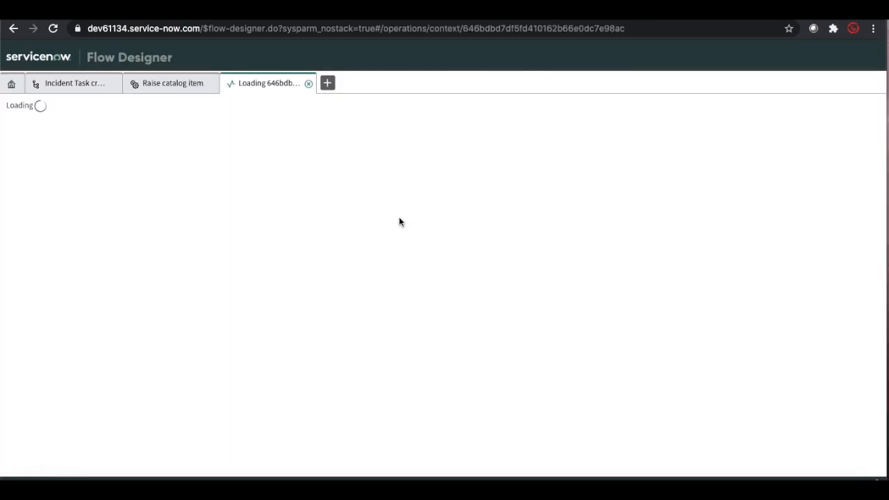
pyautogui.scroll(-3, 441, 269)
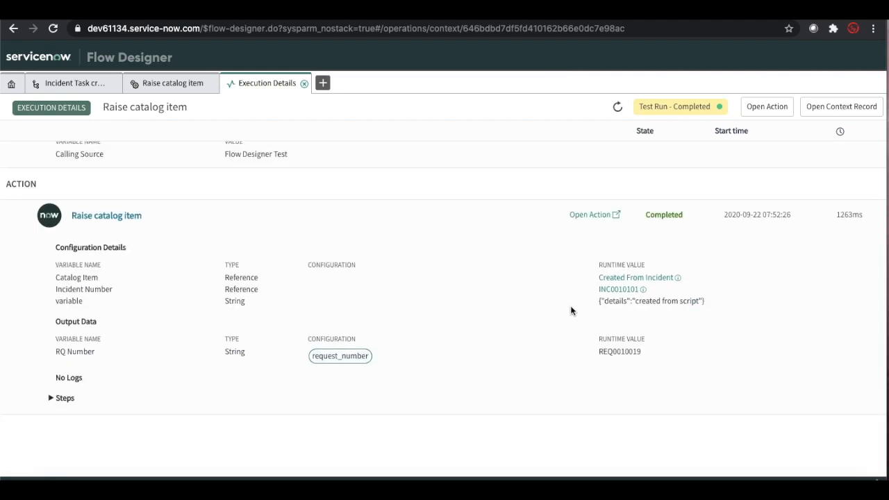
pyautogui.doubleClick(621, 352)
# Open the newest record in the Requested Items list and check its request number and Details variable
pyautogui.click(273, 20)
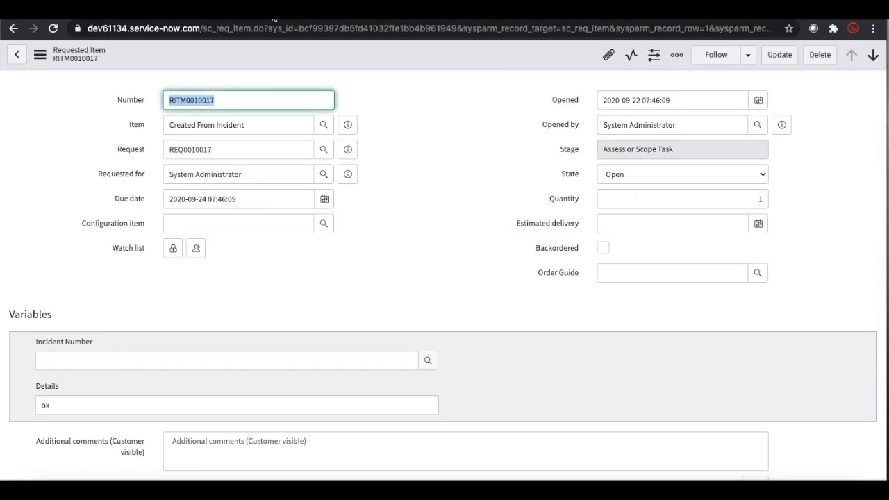
pyautogui.click(14, 28)
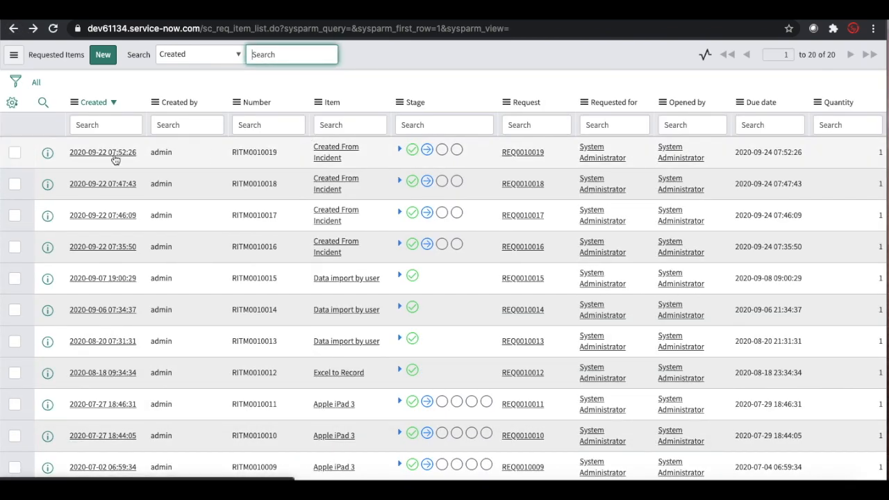
pyautogui.click(115, 159)
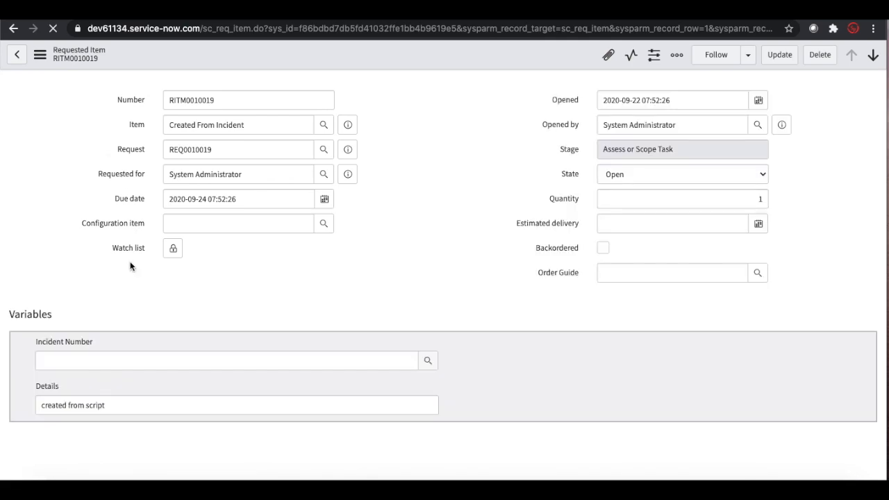
pyautogui.scroll(-2, 113, 294)
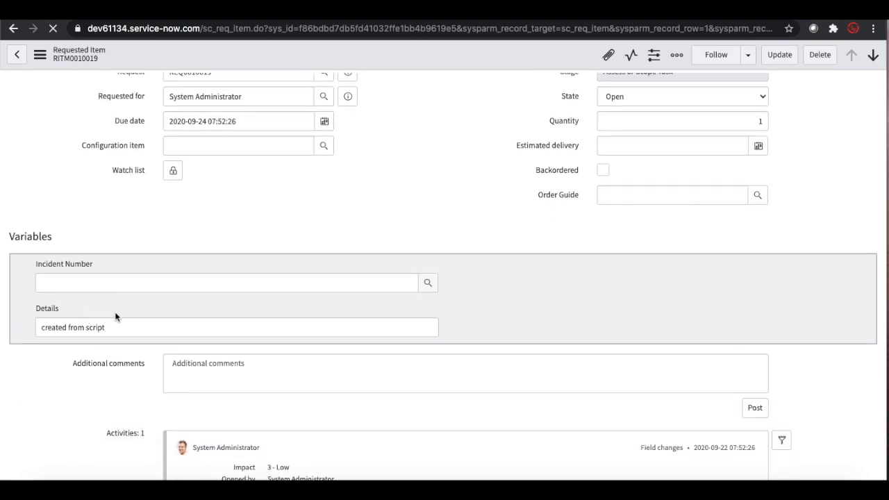
# Return to Flow Designer and close the execution details and the Test Action dialog
pyautogui.click(423, 12)
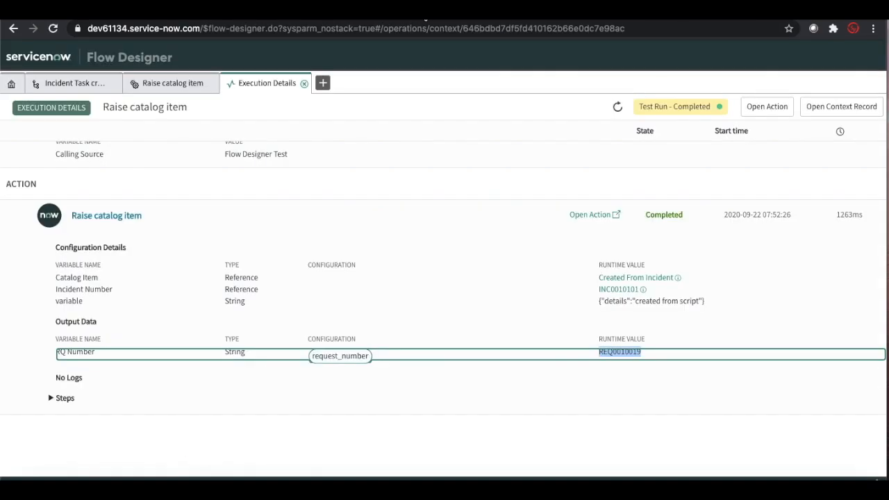
pyautogui.click(304, 83)
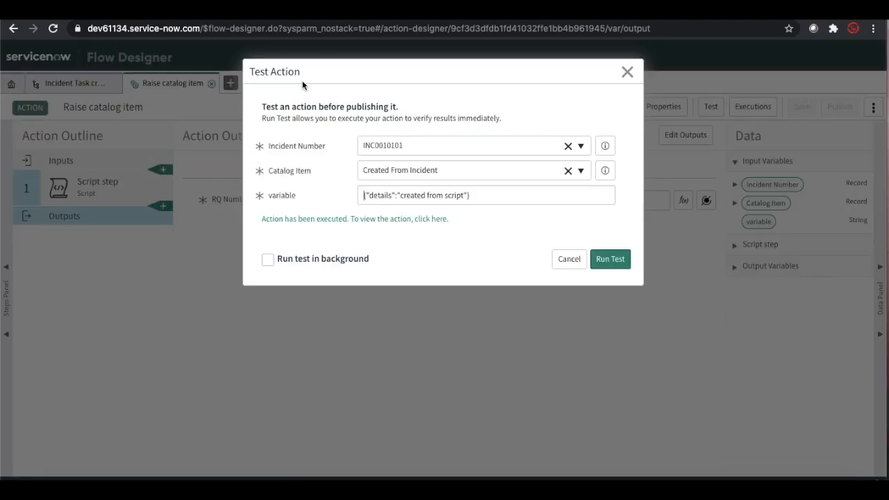
pyautogui.click(564, 259)
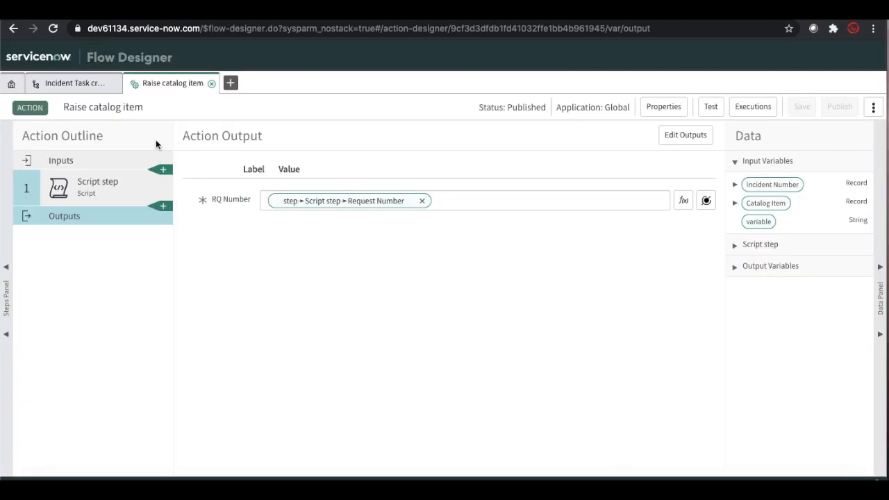
# In the Incident Task create flow, add the Global action Raise catalog item under the Else If Raise Request branch
pyautogui.click(71, 86)
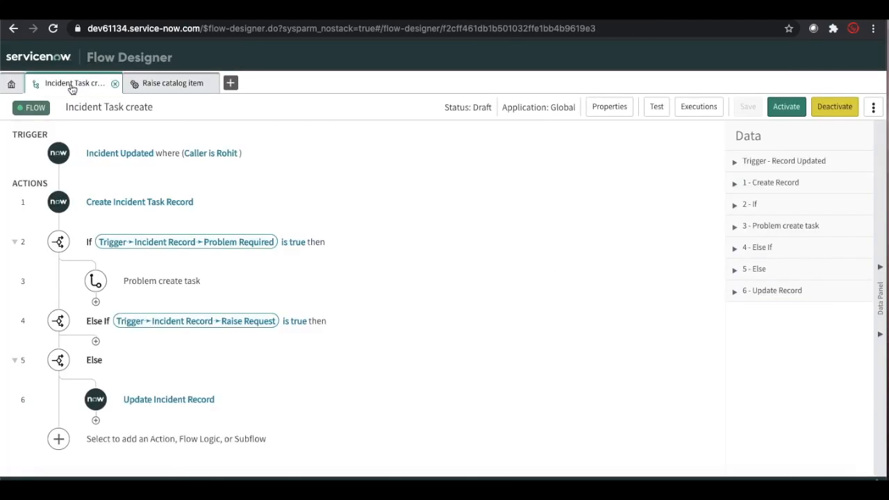
pyautogui.click(95, 341)
pyautogui.click(166, 354)
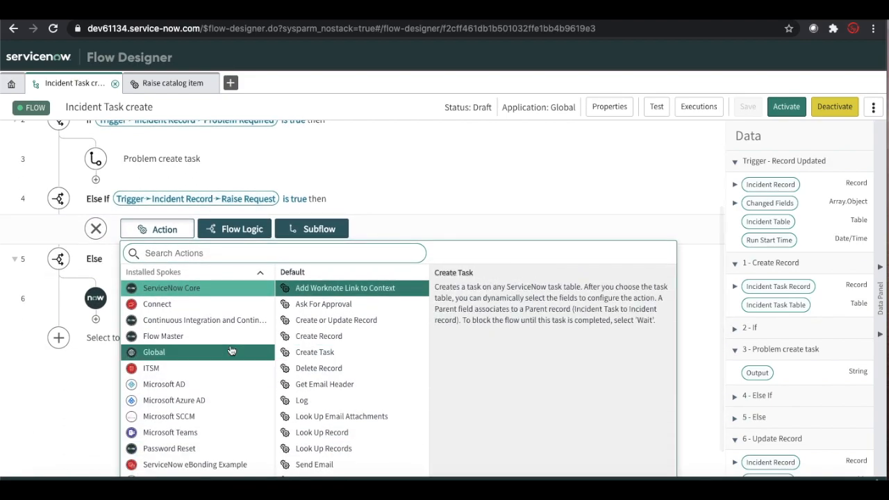
pyautogui.click(209, 343)
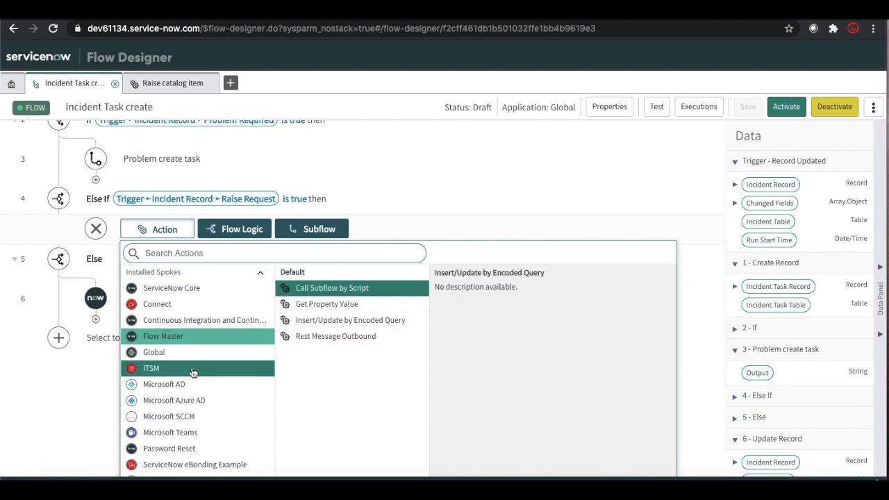
pyautogui.click(173, 354)
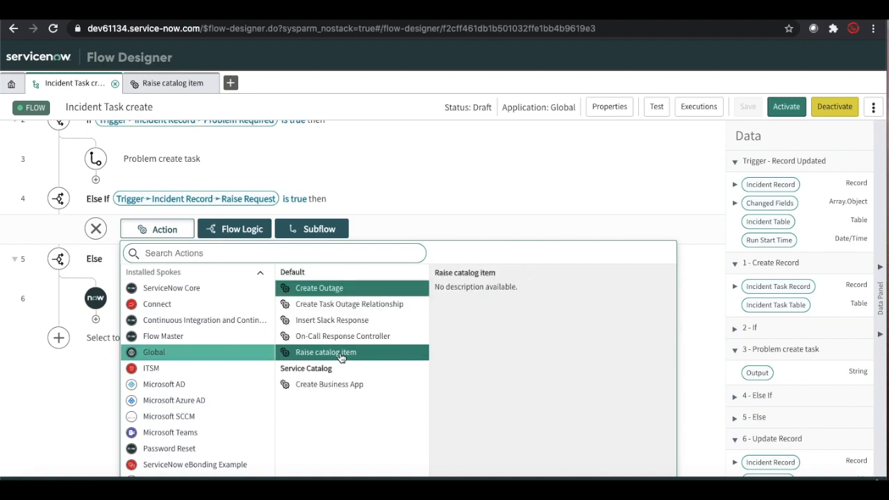
pyautogui.click(203, 254)
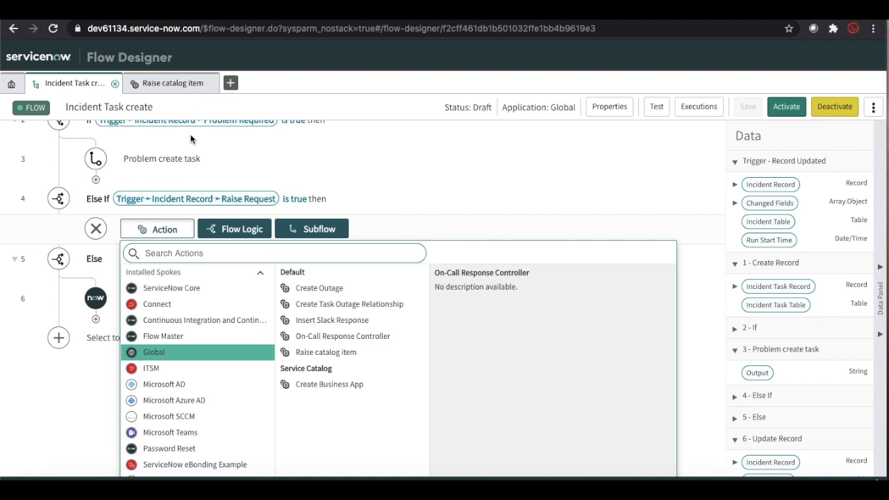
pyautogui.write('a')
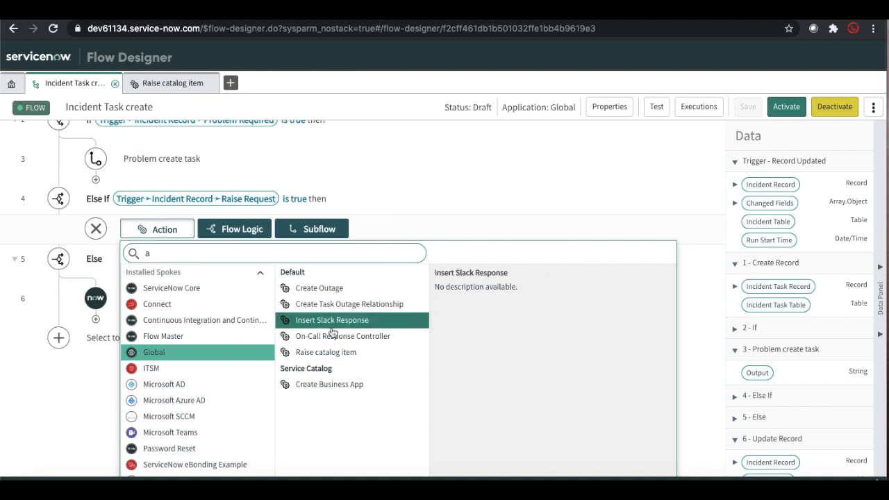
pyautogui.click(330, 353)
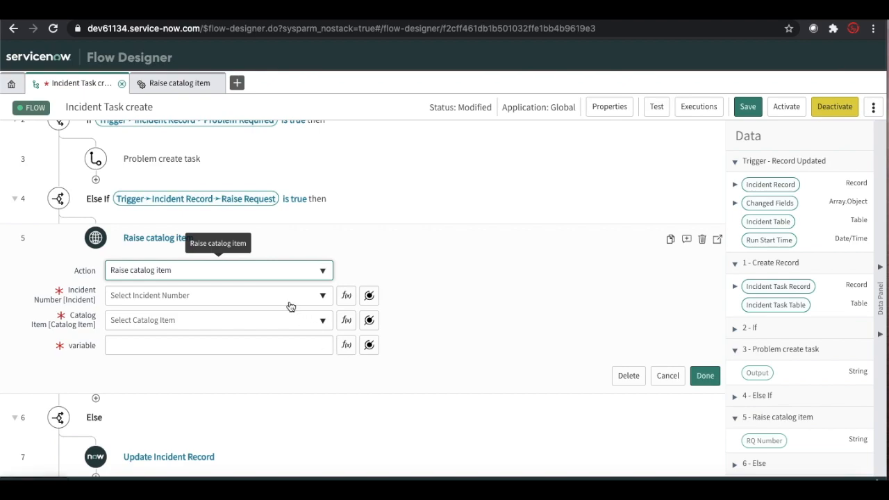
pyautogui.click(280, 295)
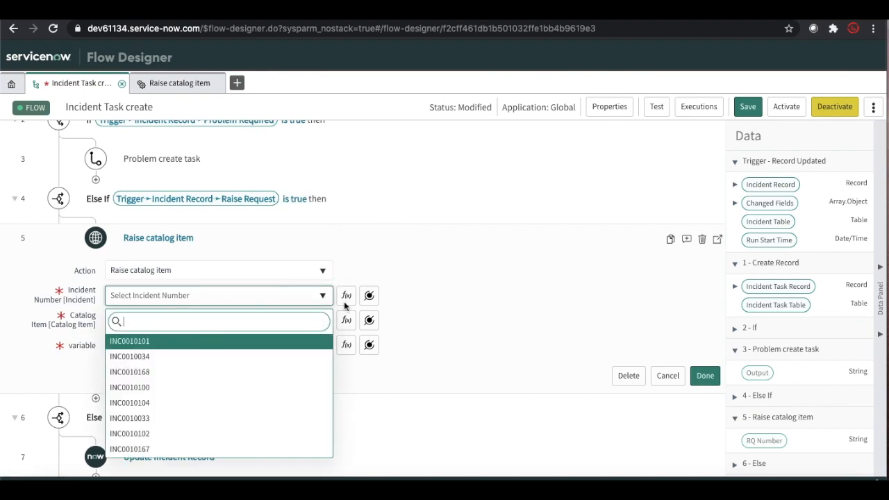
pyautogui.click(369, 320)
pyautogui.click(370, 321)
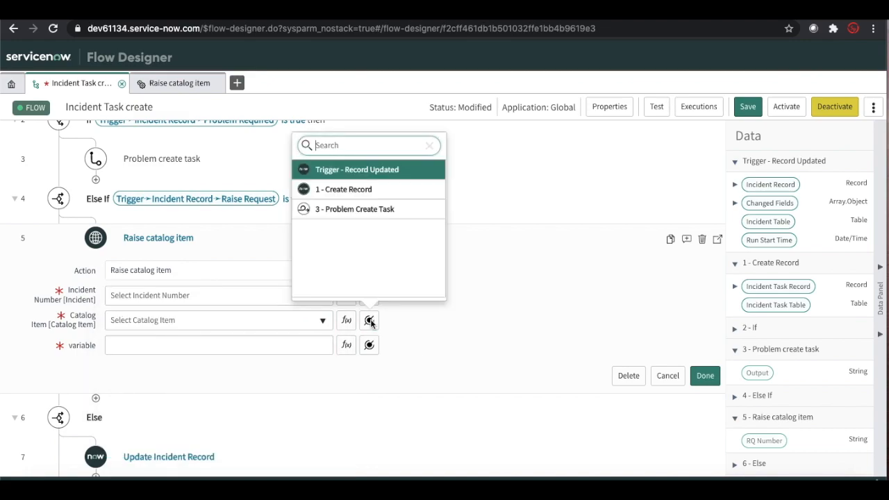
pyautogui.click(420, 173)
pyautogui.click(470, 178)
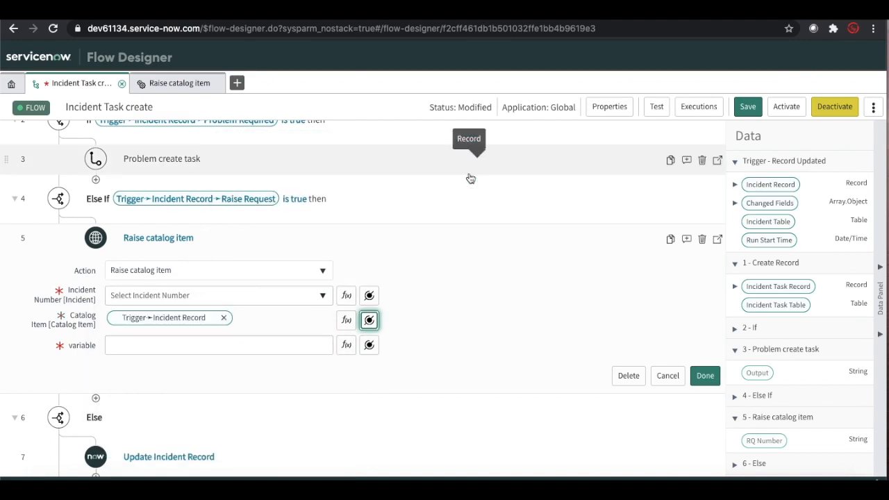
pyautogui.click(227, 319)
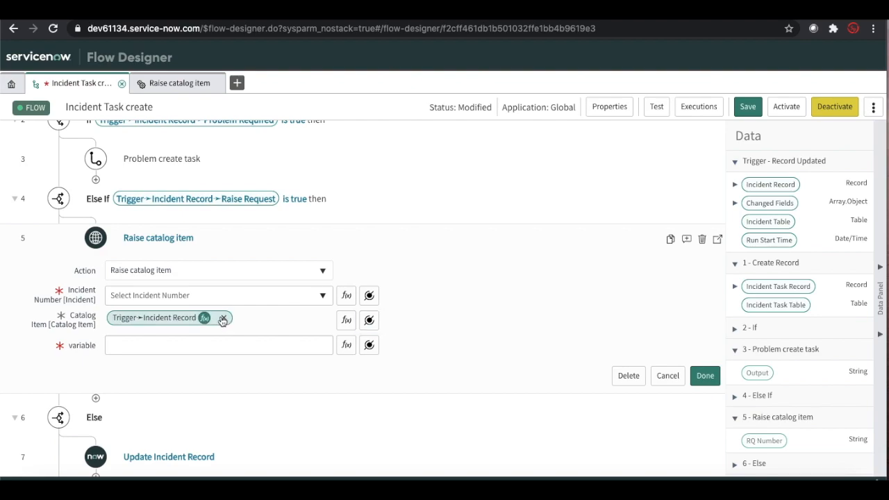
pyautogui.click(225, 319)
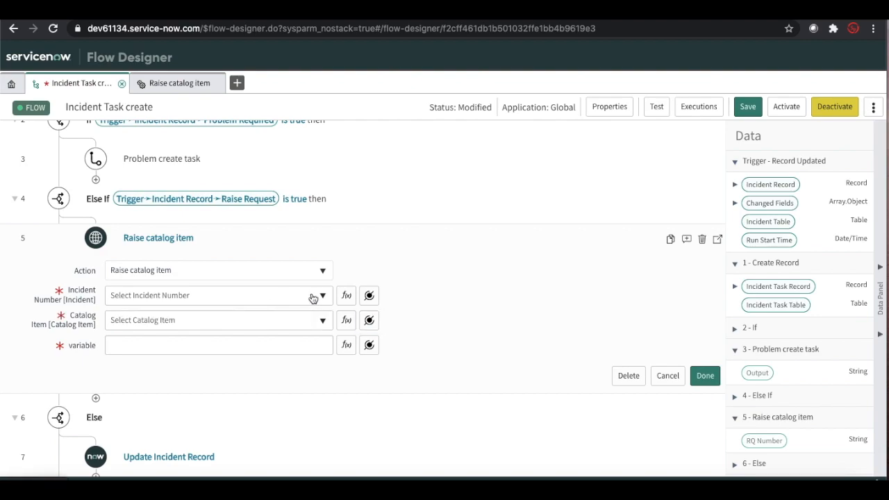
# Map the Raise catalog item action's Incident Number to the trigger's Incident Record and set Catalog Item to Created From Incident
pyautogui.click(373, 298)
pyautogui.click(386, 357)
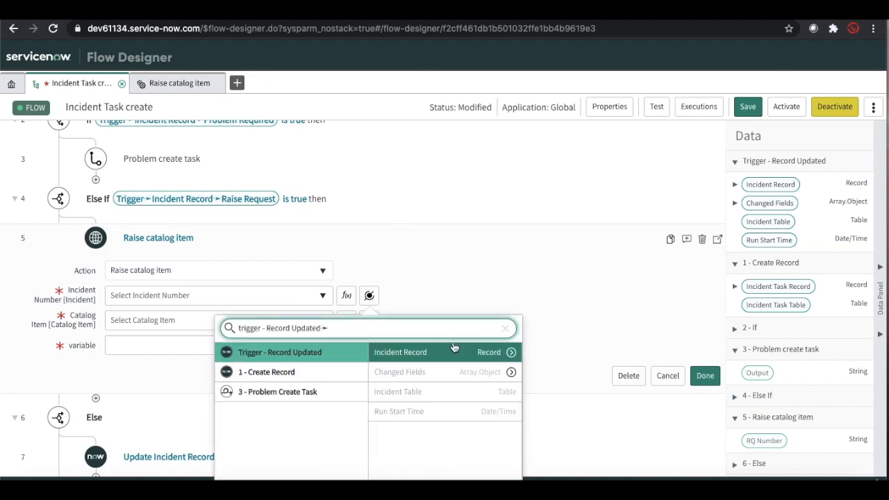
pyautogui.click(485, 355)
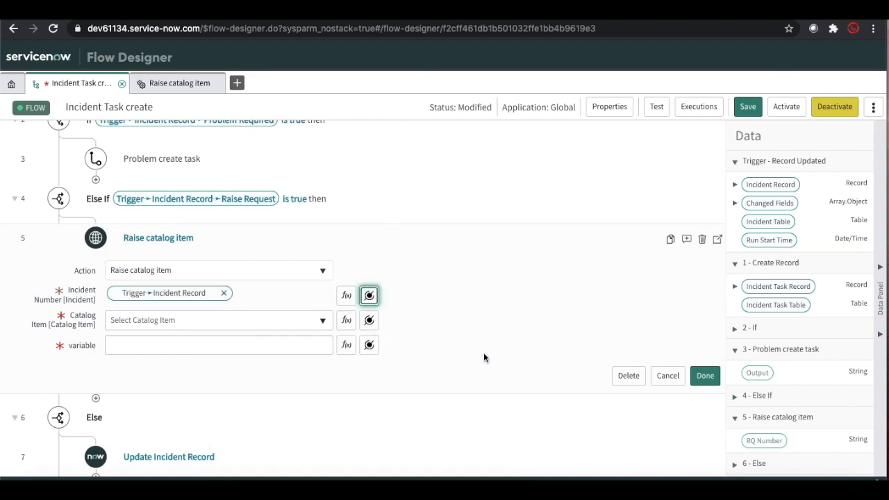
pyautogui.click(282, 326)
pyautogui.write('created')
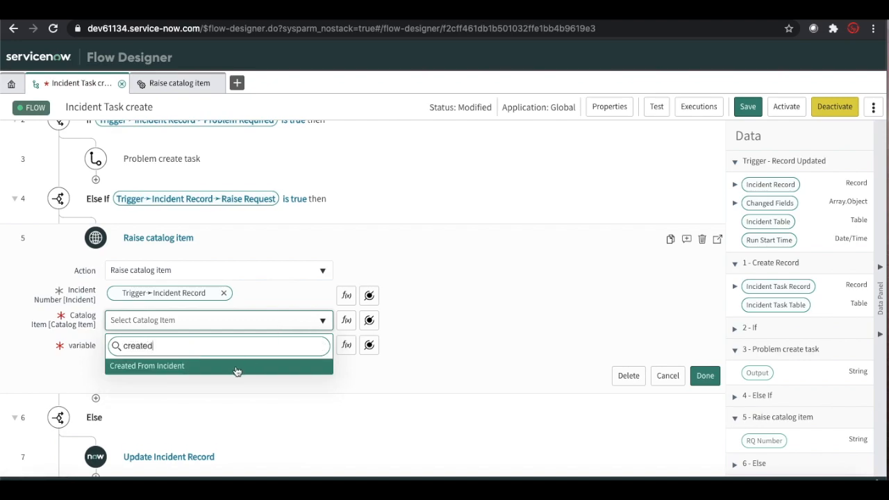
pyautogui.click(236, 366)
# Enter {"details":"Created from incident as the beginning of the action's variable value
pyautogui.click(221, 348)
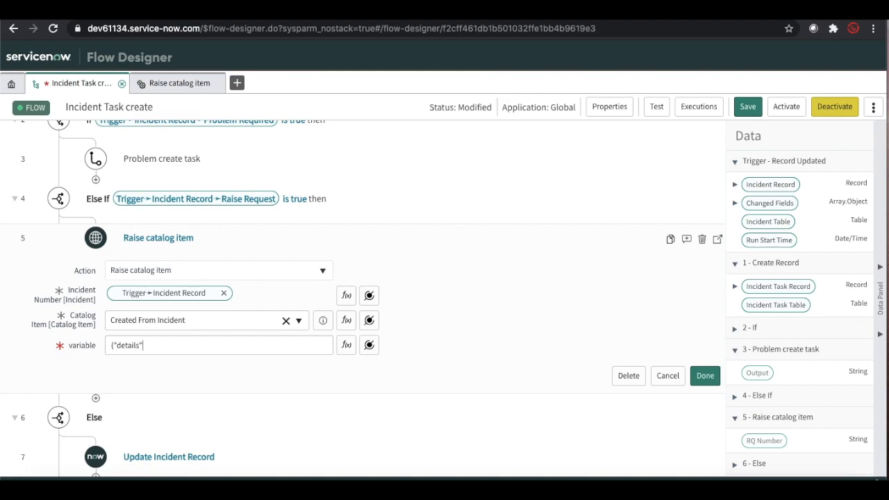
pyautogui.write('Create')
pyautogui.write('d from ')
pyautogui.write('script')
pyautogui.press('BackSpace')
pyautogui.press('BackSpace')
pyautogui.press('BackSpace')
pyautogui.press('BackSpace')
pyautogui.write('flow')
pyautogui.press('BackSpace')
pyautogui.press('BackSpace')
pyautogui.write('incident')
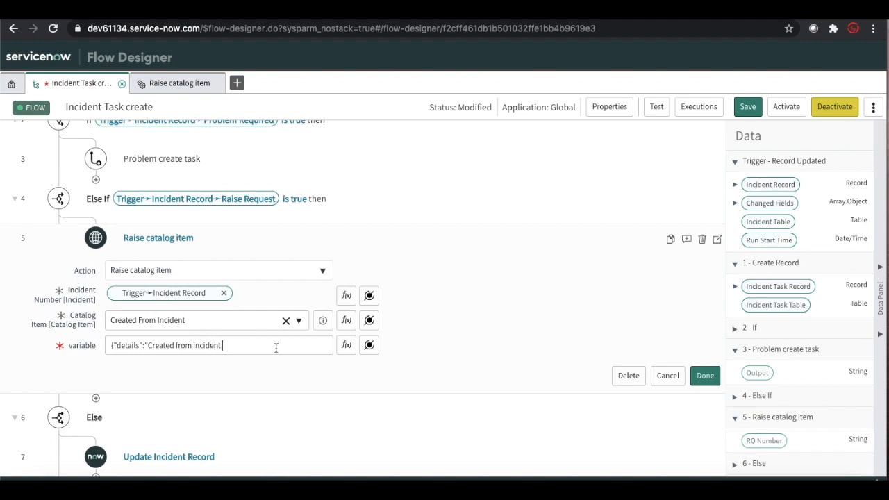
# Append the trigger Incident Record's Number data pill to the details text in the action's variable value
pyautogui.click(368, 345)
pyautogui.click(424, 199)
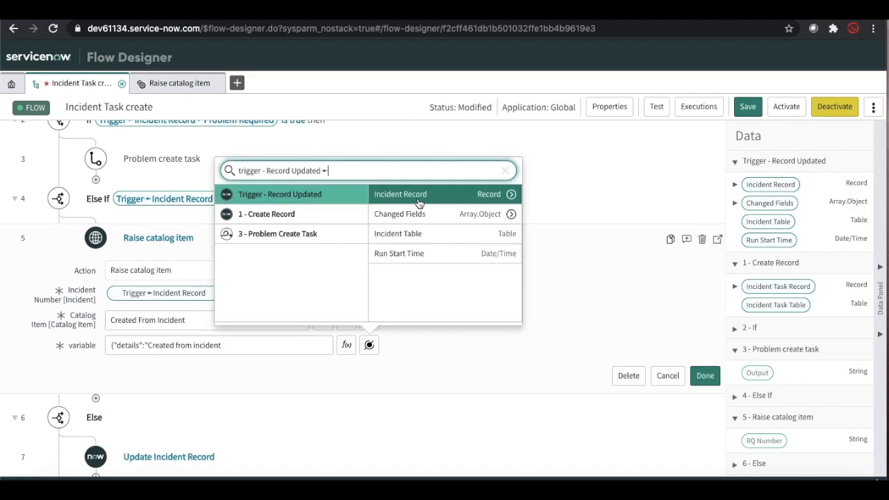
pyautogui.click(512, 194)
pyautogui.write('num')
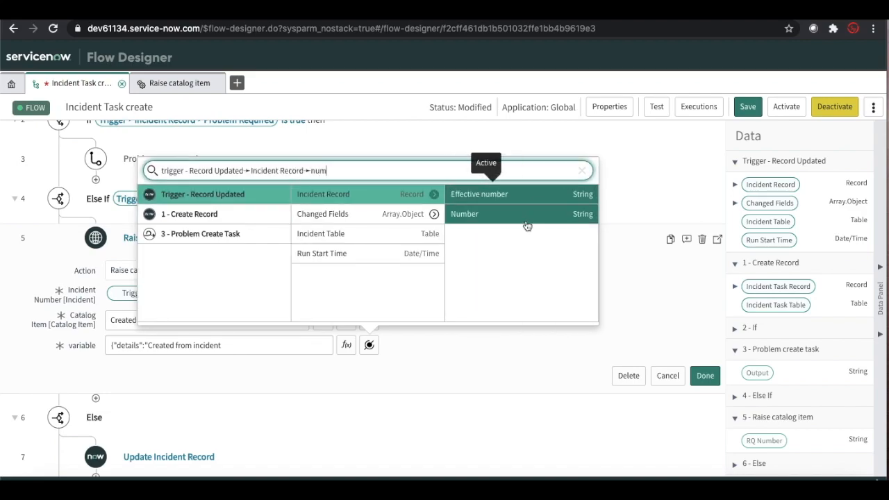
pyautogui.click(526, 221)
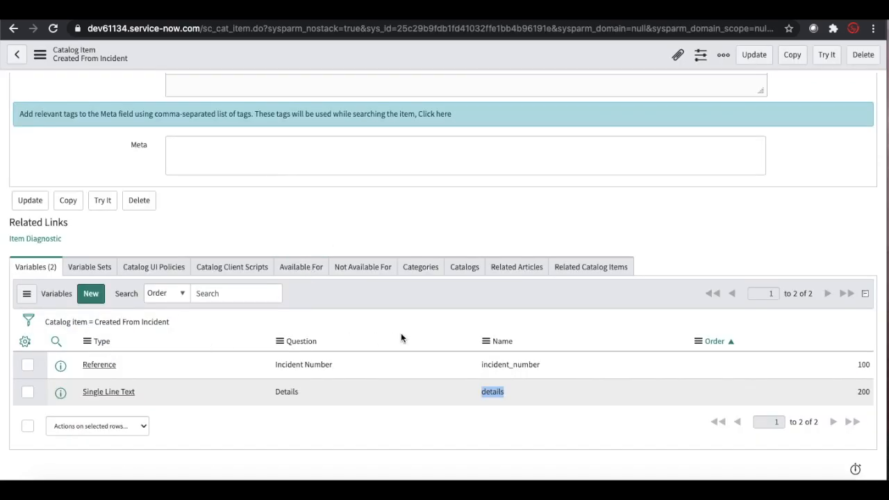
# Copy the incident_number variable name from the Created From Incident catalog item and add it as a quoted second key in the action's variable value
pyautogui.moveTo(545, 365); pyautogui.dragTo(471, 367)
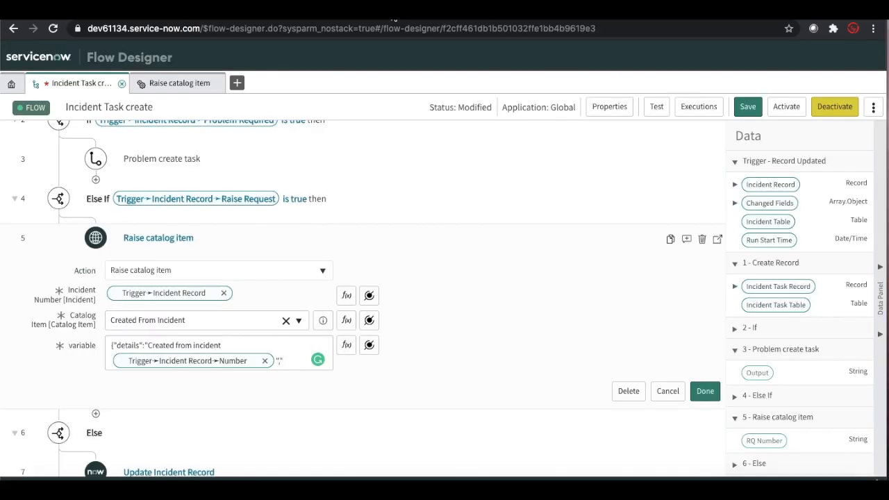
pyautogui.write('incident_number')
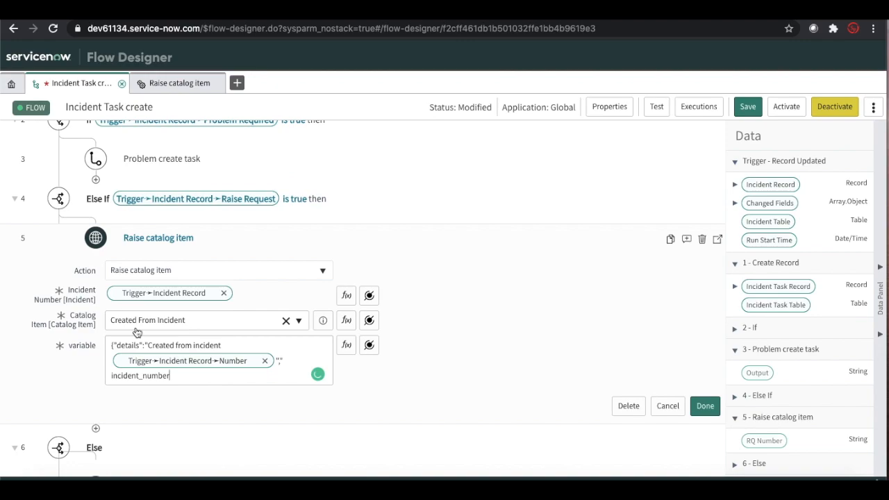
pyautogui.click(114, 375)
pyautogui.press('BackSpace')
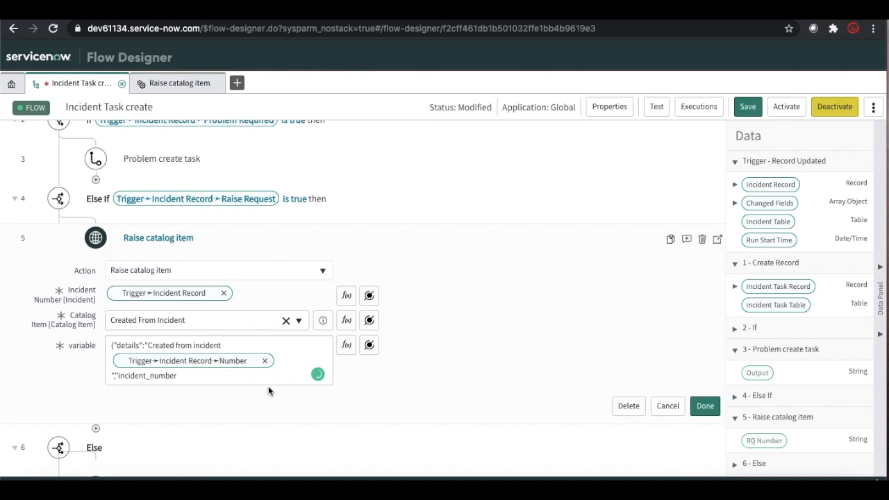
pyautogui.click(223, 378)
pyautogui.write('":')
# Append the trigger Incident Record's Sys ID data pill as the incident_number value, close the JSON text, and finish editing the action
pyautogui.click(369, 345)
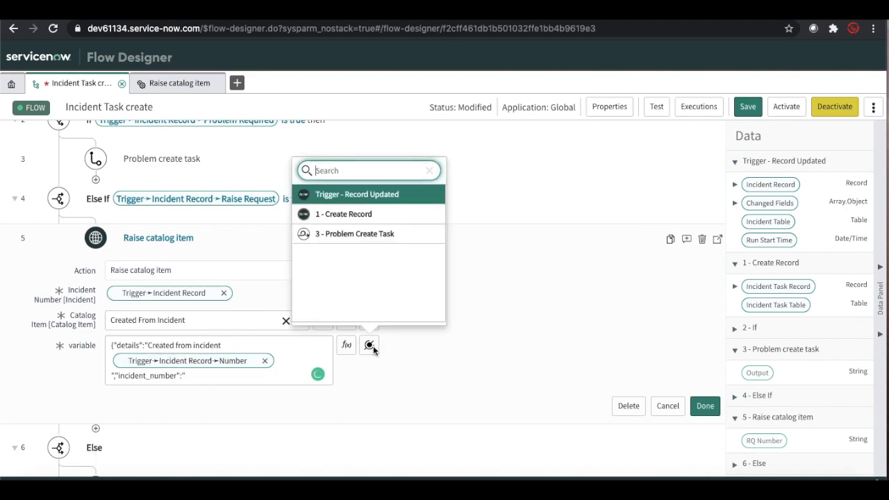
pyautogui.click(379, 194)
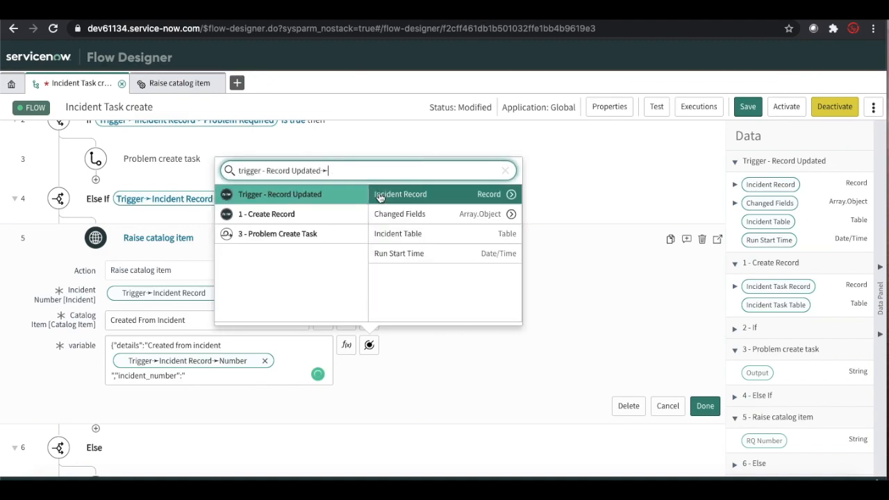
pyautogui.write('sys')
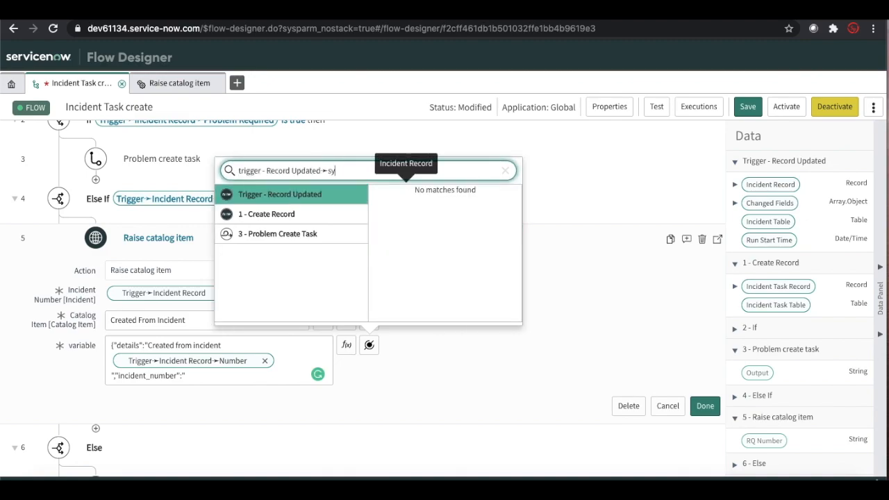
pyautogui.press('BackSpace')
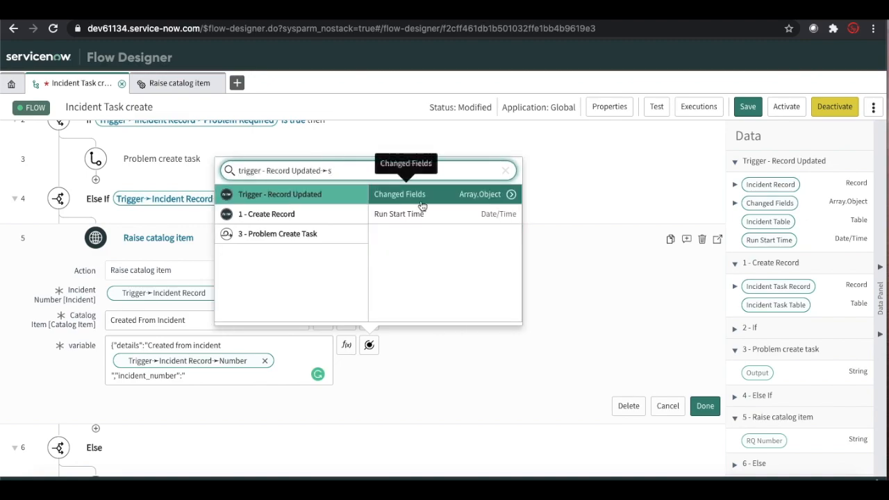
pyautogui.press('BackSpace')
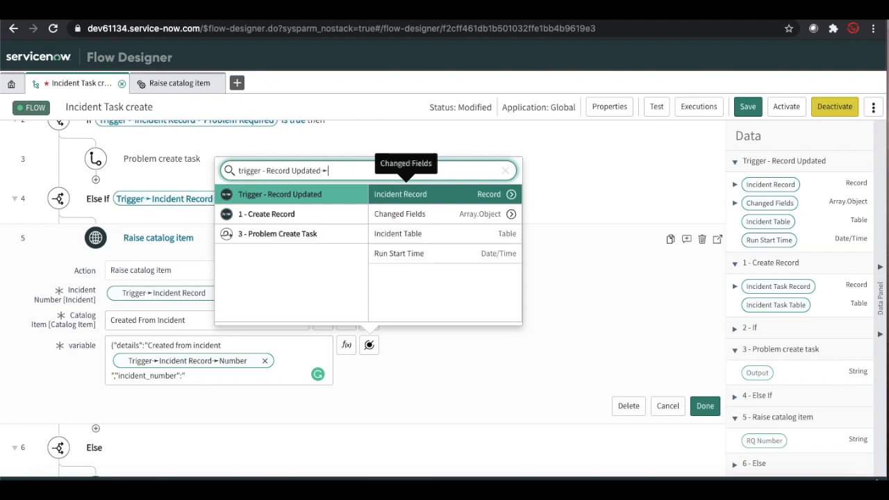
pyautogui.click(511, 194)
pyautogui.write('sys')
pyautogui.click(493, 194)
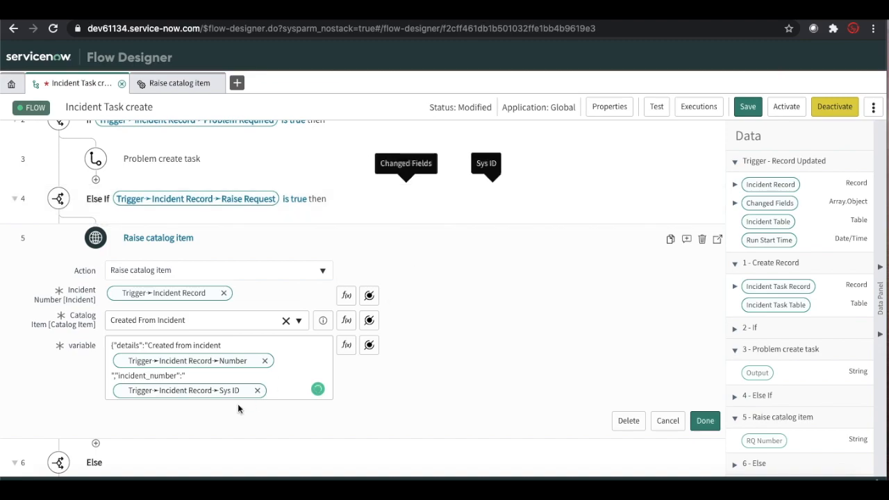
pyautogui.click(275, 390)
pyautogui.write('"')
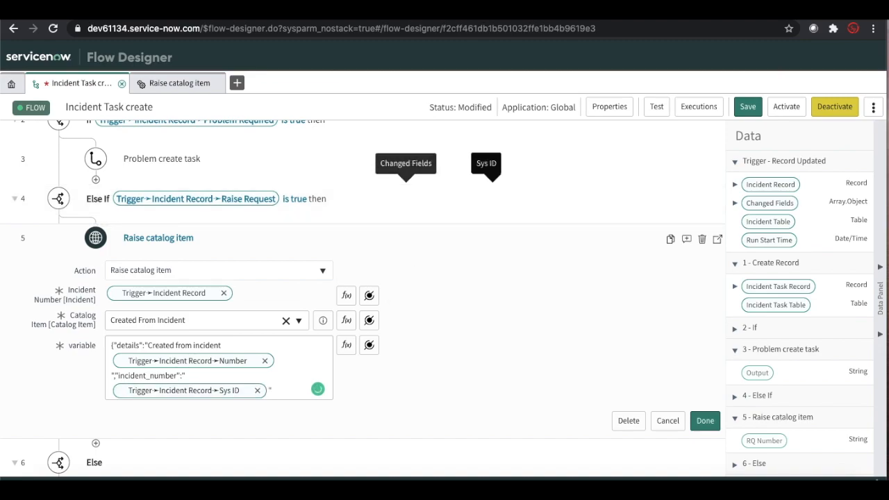
pyautogui.click(705, 420)
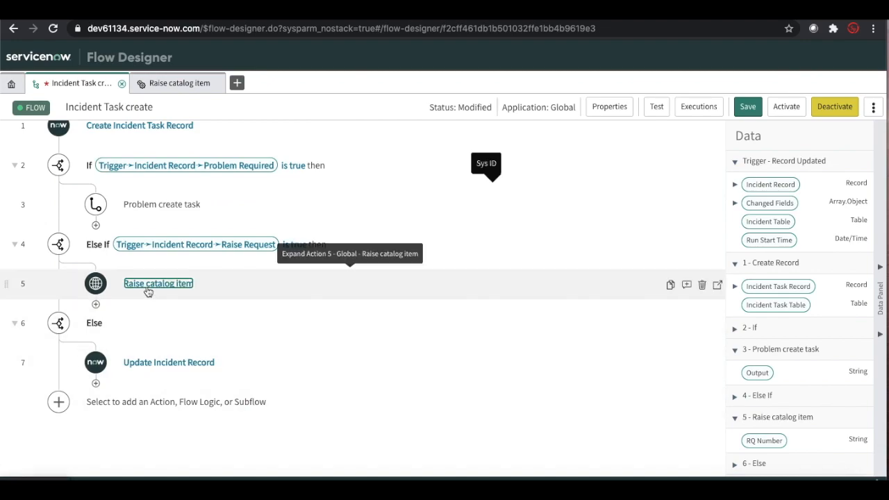
# Check the Raise catalog item action's inputs, save the Incident Task create flow and activate it
pyautogui.click(146, 286)
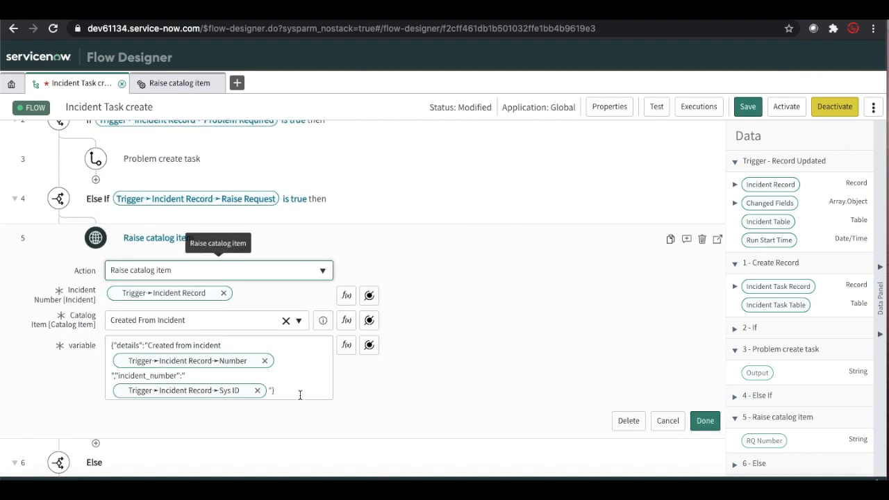
pyautogui.click(750, 105)
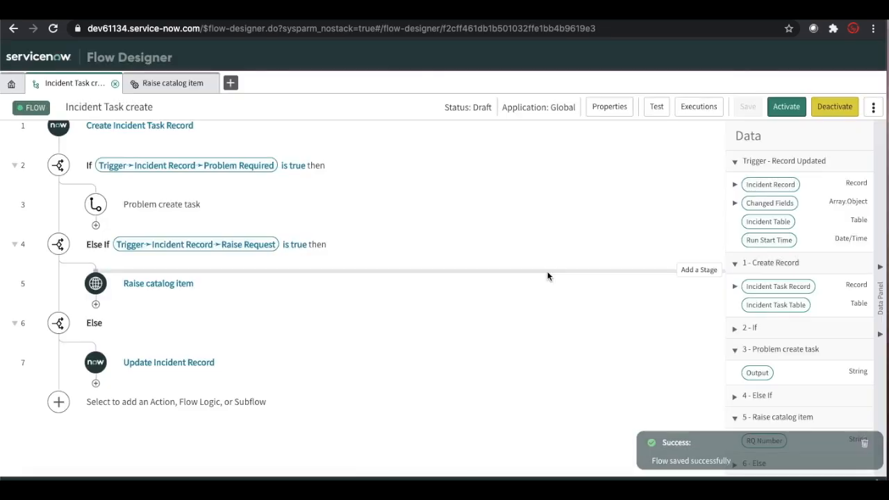
pyautogui.click(786, 107)
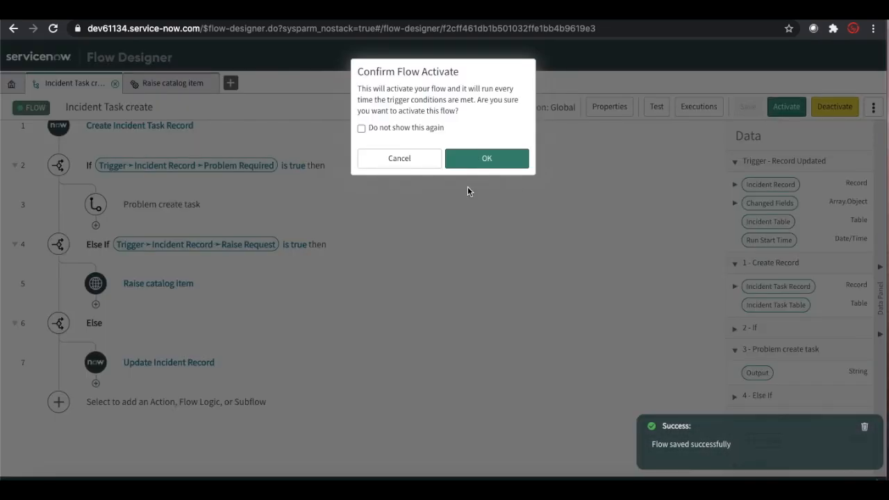
pyautogui.click(482, 160)
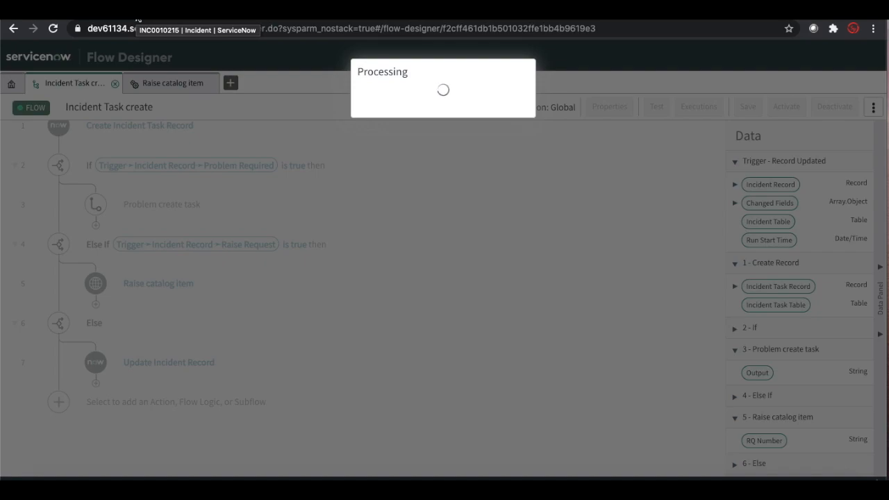
# Switch to the incident created from the scheduled job and fill in the caller's name
pyautogui.click(137, 19)
pyautogui.scroll(3, 388, 287)
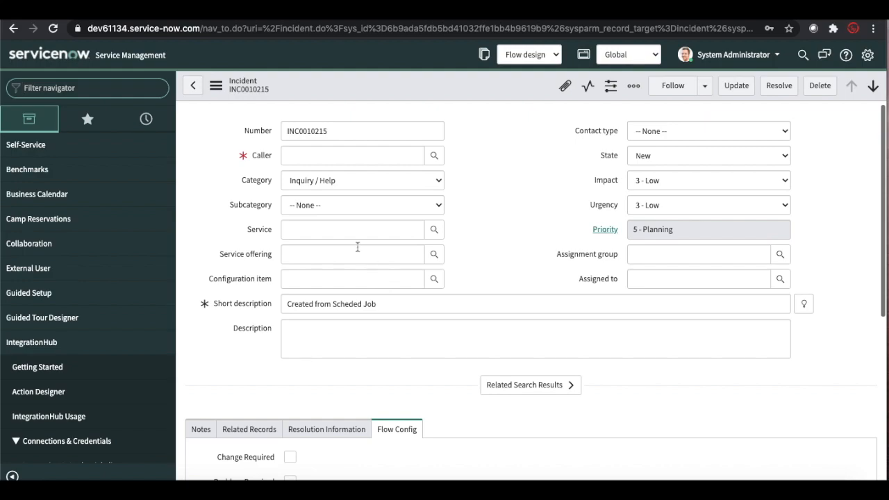
pyautogui.click(323, 156)
pyautogui.write('*')
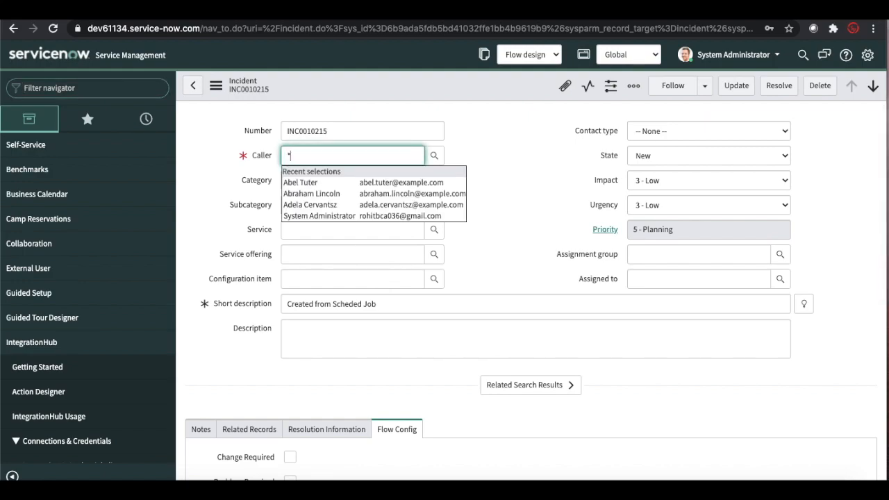
pyautogui.write('rohit')
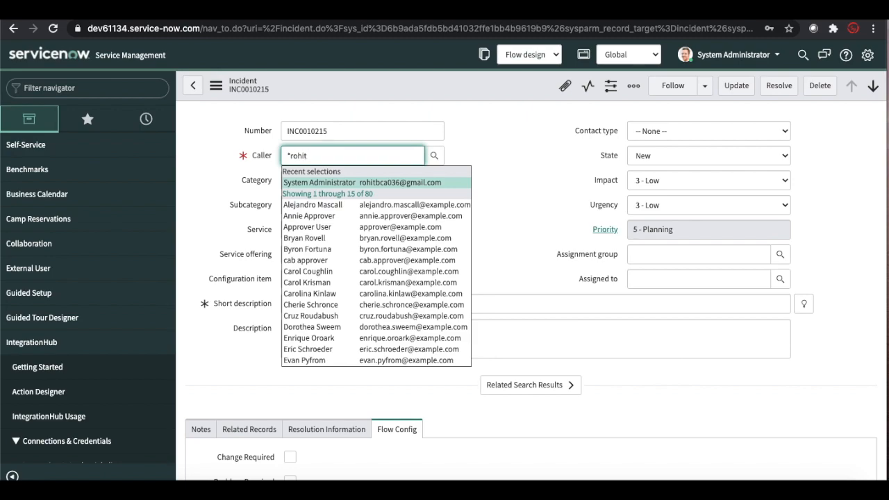
pyautogui.click(305, 203)
# Set the incident's Description to Updating and save the record with Raise Request ticked
pyautogui.scroll(-1, 527, 257)
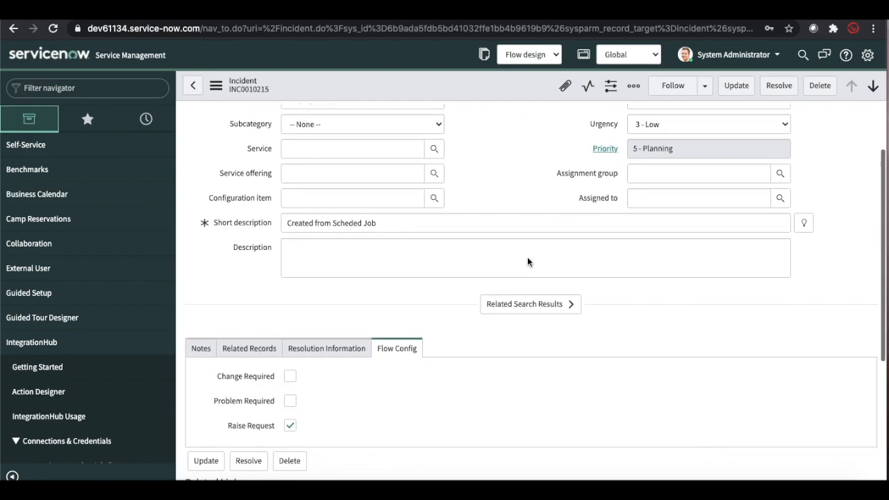
pyautogui.click(324, 261)
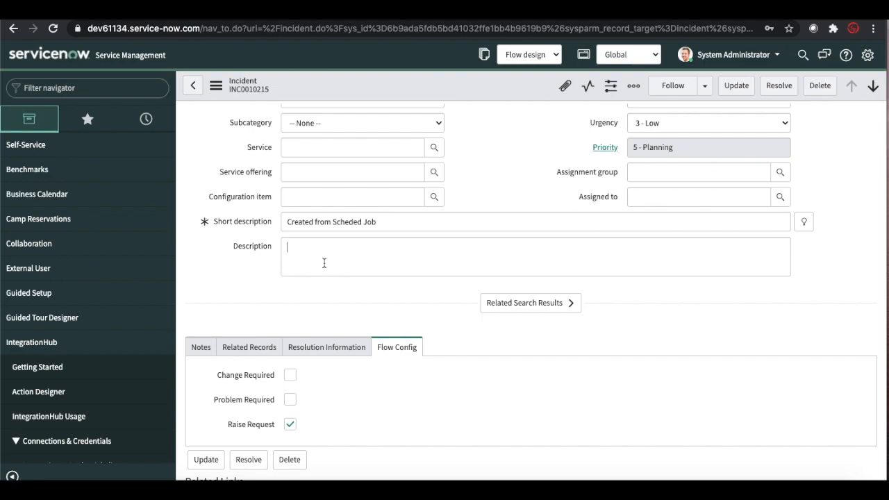
pyautogui.write('Updating')
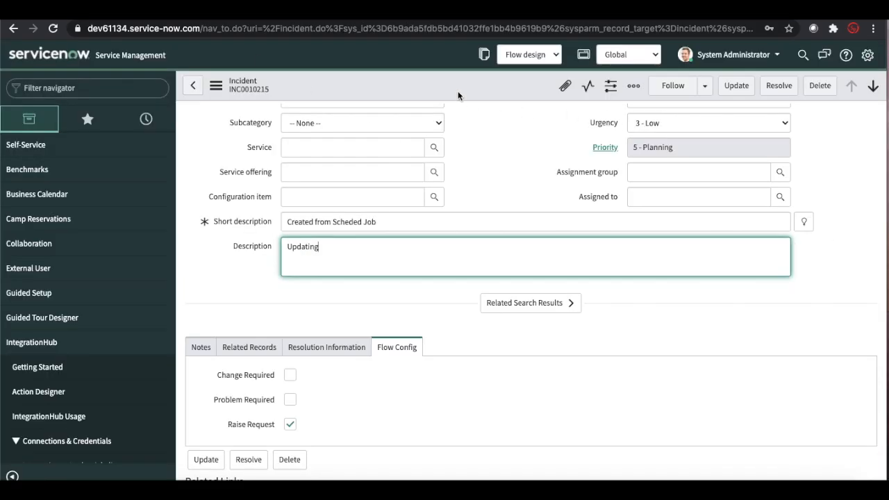
pyautogui.rightClick(457, 95)
pyautogui.click(470, 98)
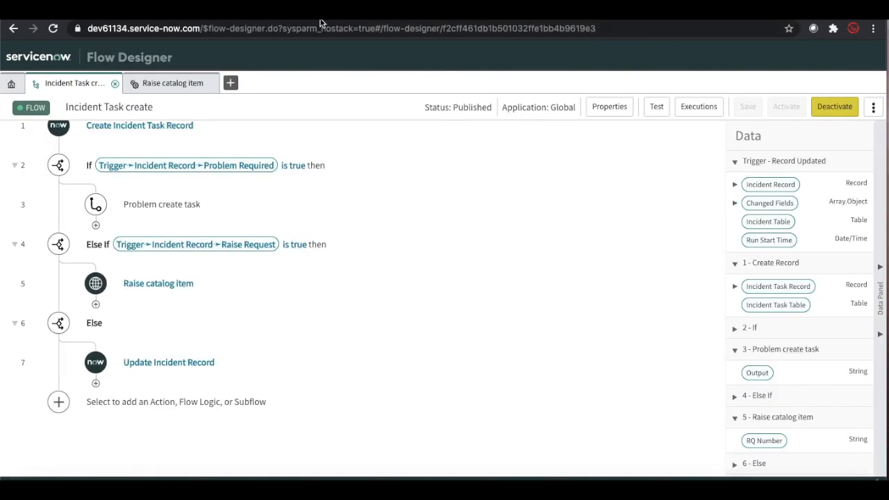
# Return to Flow Designer and open the most recent Incident Task create execution from the list of executions
pyautogui.click(154, 11)
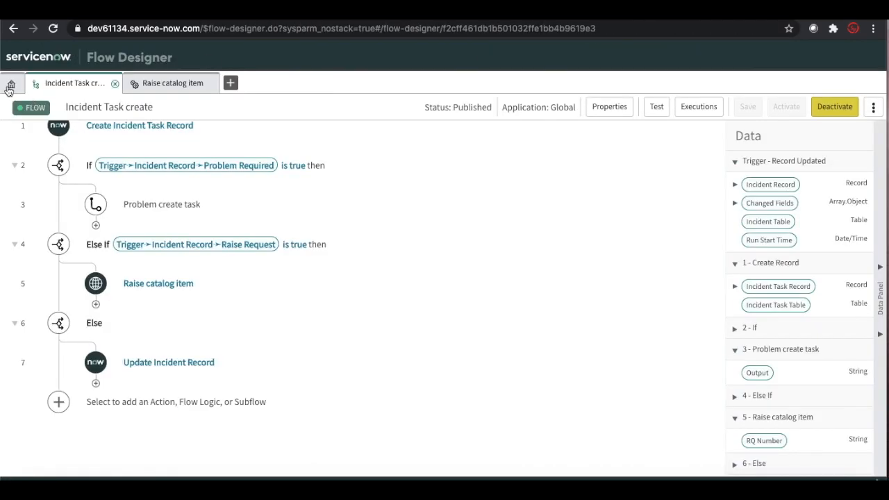
pyautogui.click(12, 84)
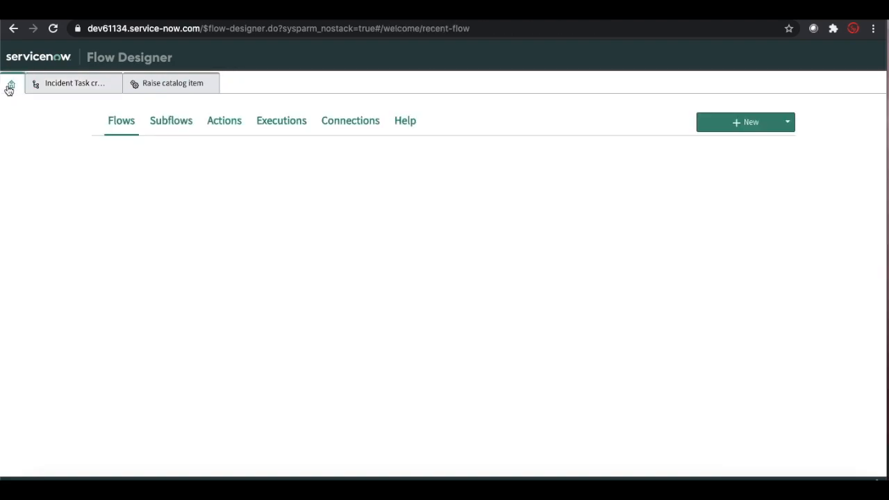
pyautogui.click(274, 125)
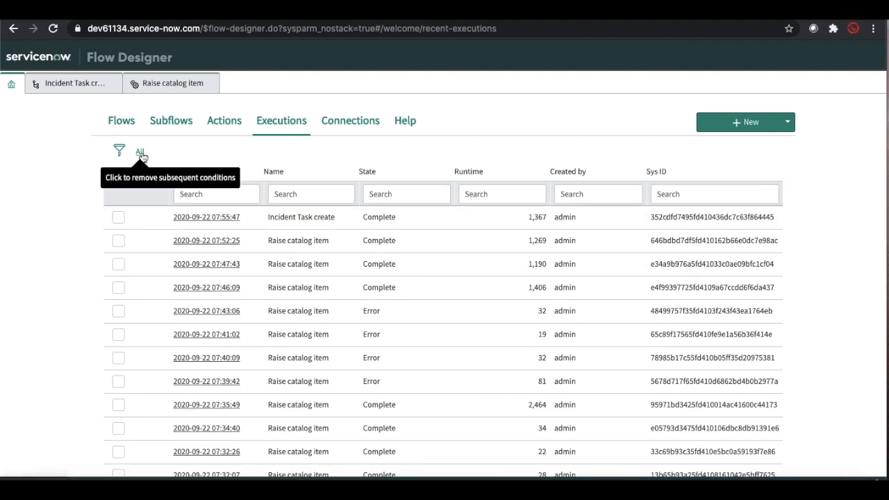
pyautogui.click(195, 217)
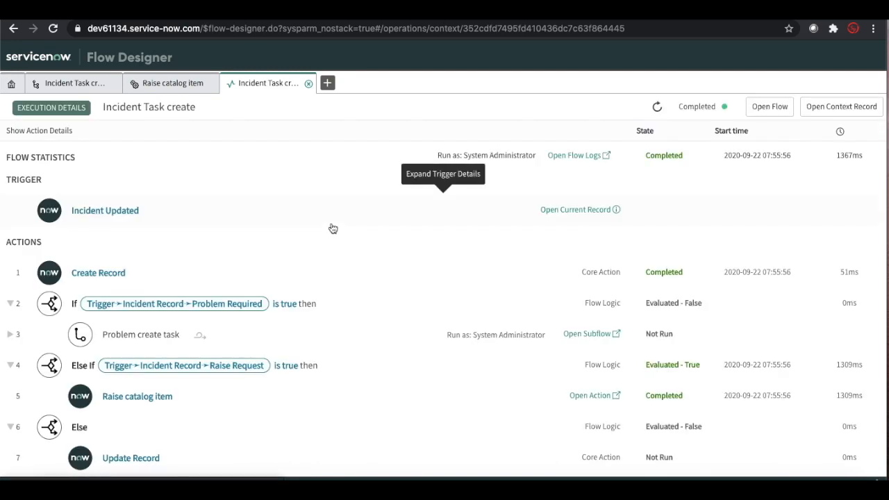
# Look through the execution's action states and check the lower sections of the updated incident record
pyautogui.scroll(-1, 333, 228)
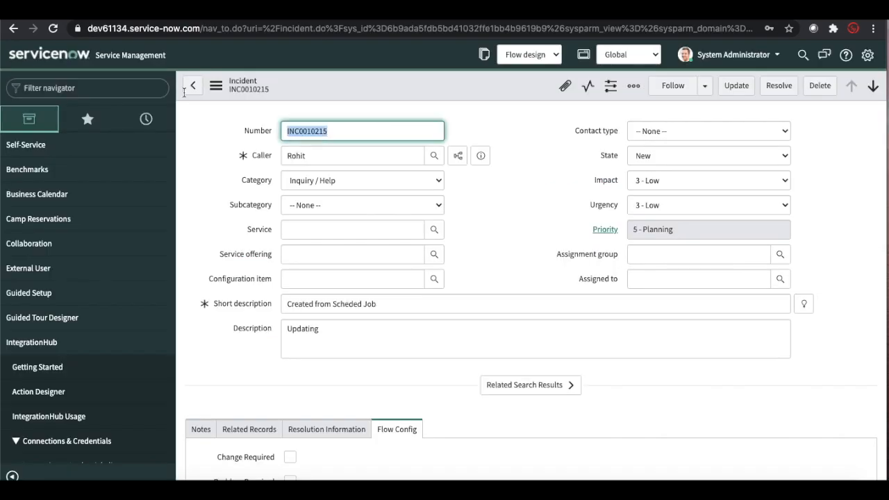
pyautogui.scroll(-5, 332, 340)
pyautogui.click(268, 361)
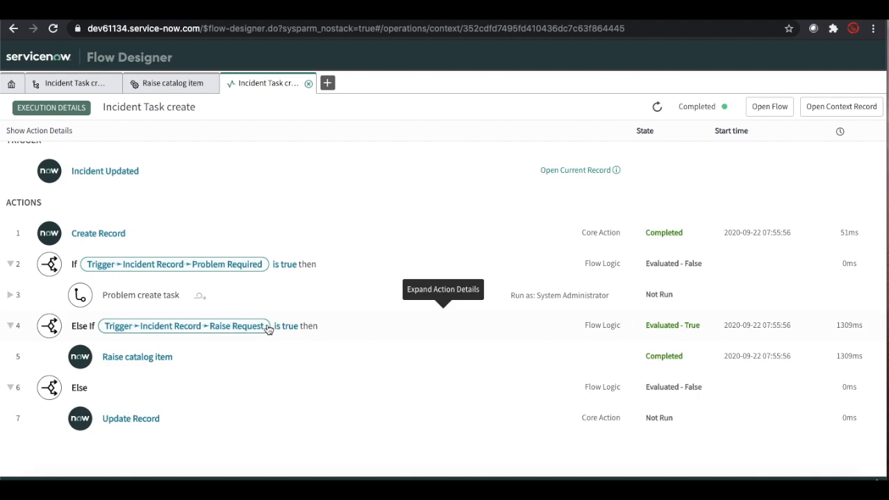
# Examine the Else If condition and the Raise catalog item action's runtime and output values, and switch to the requested item record
pyautogui.click(238, 326)
pyautogui.scroll(-2, 264, 330)
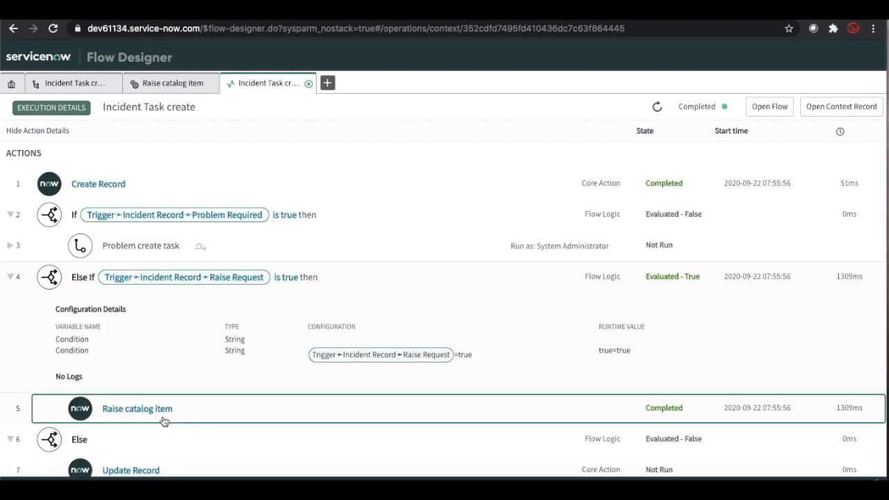
pyautogui.click(164, 417)
pyautogui.scroll(-3, 164, 417)
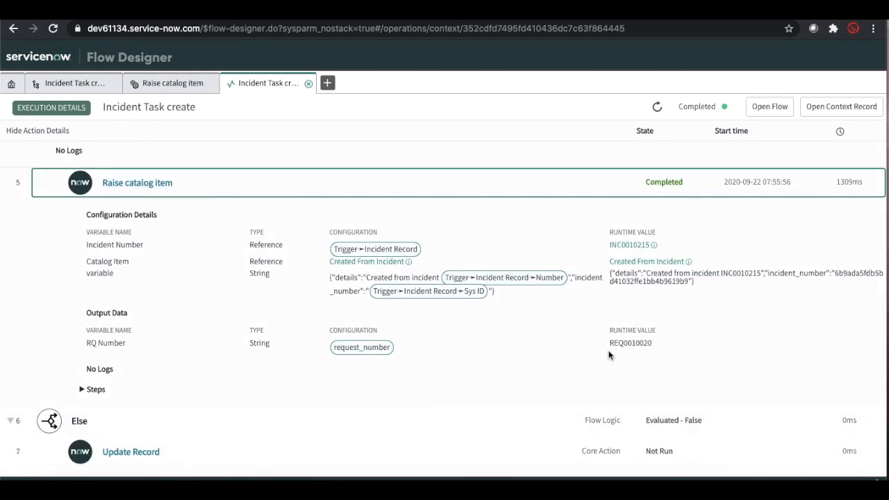
pyautogui.scroll(-1, 629, 345)
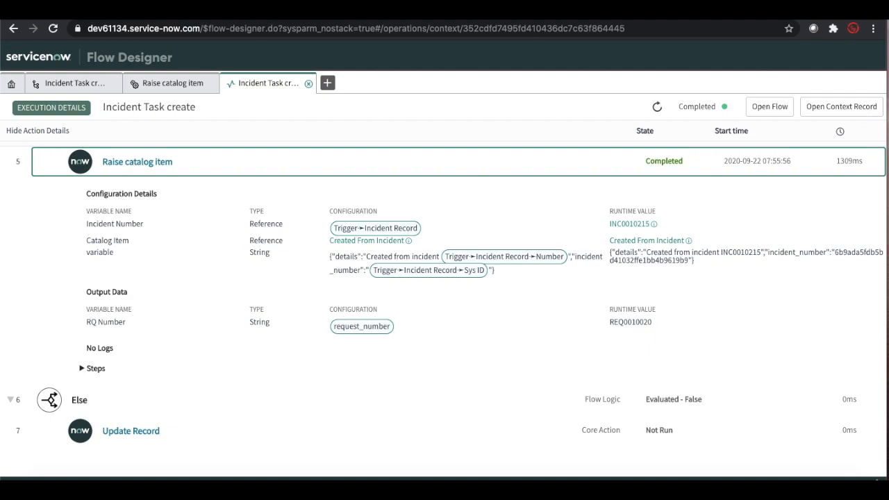
pyautogui.click(13, 29)
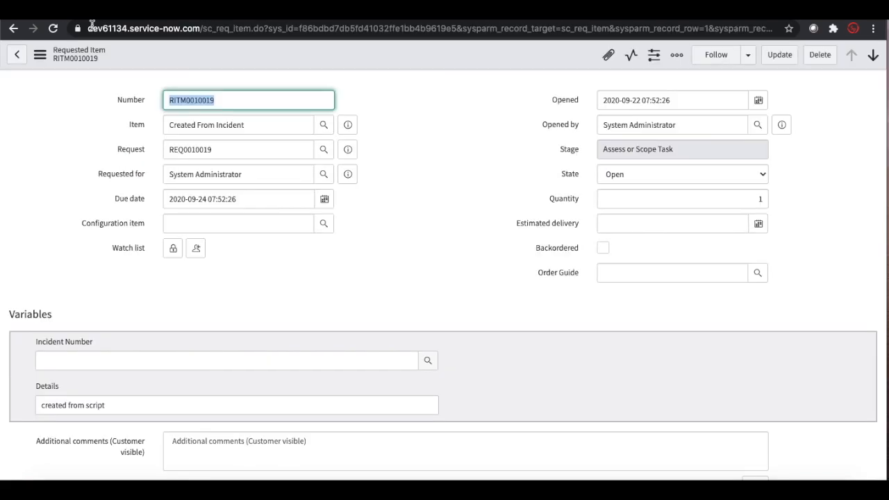
# Return to the requested items list, open the newest record and check its Incident Number and Details variables
pyautogui.click(14, 29)
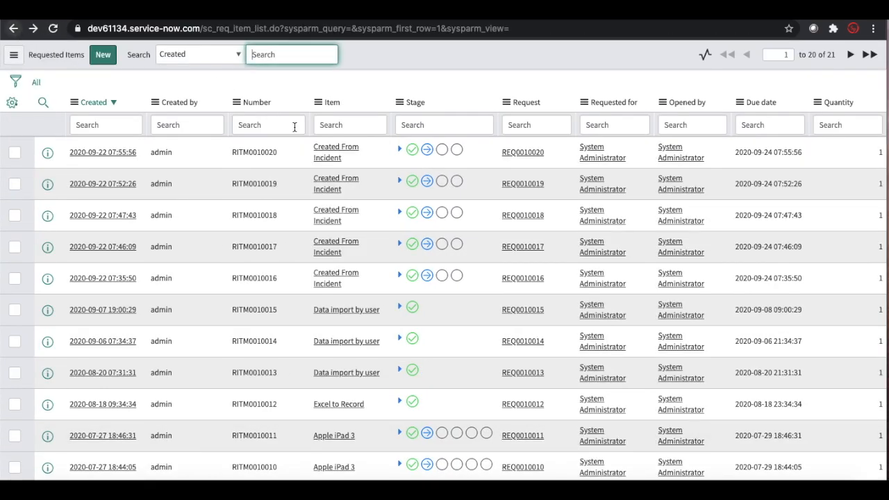
pyautogui.click(112, 156)
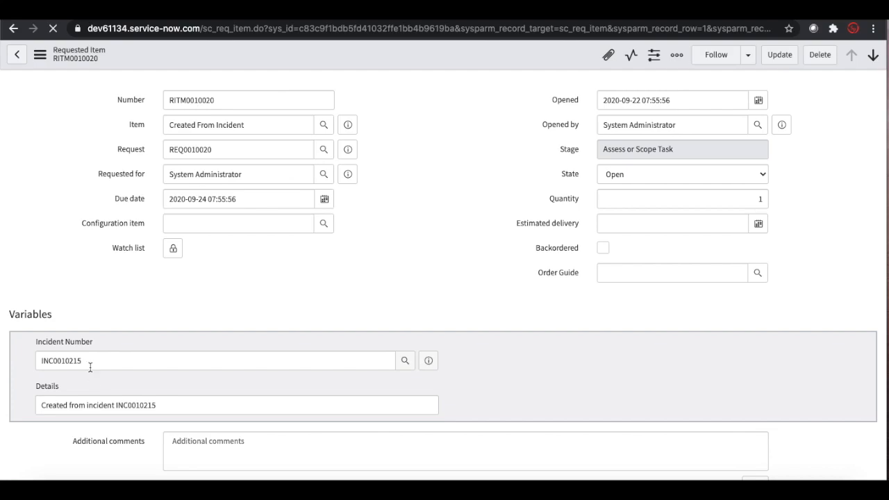
pyautogui.click(157, 407)
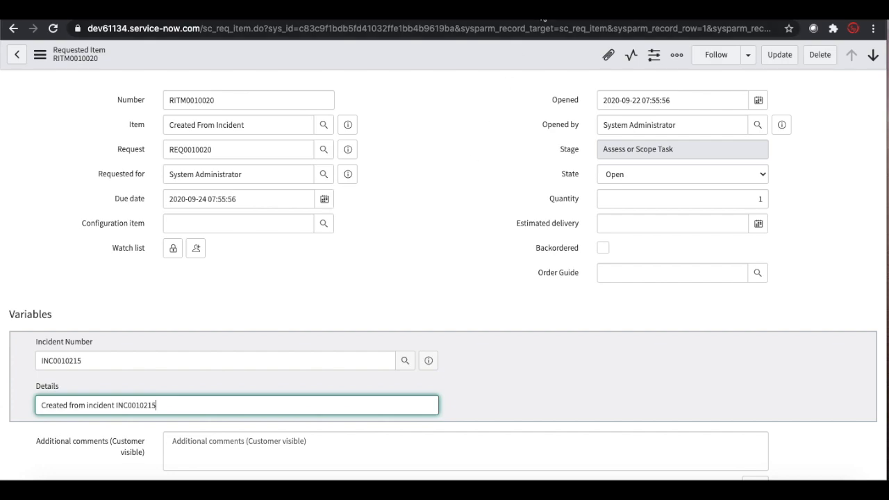
# Go back to Flow Designer, close the execution details and look through the available connections from the home page
pyautogui.click(541, 14)
pyautogui.click(486, 14)
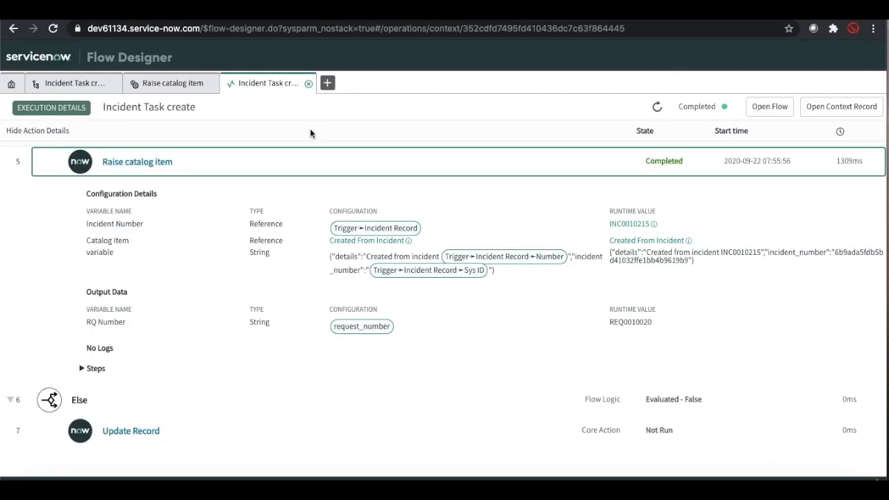
pyautogui.click(308, 83)
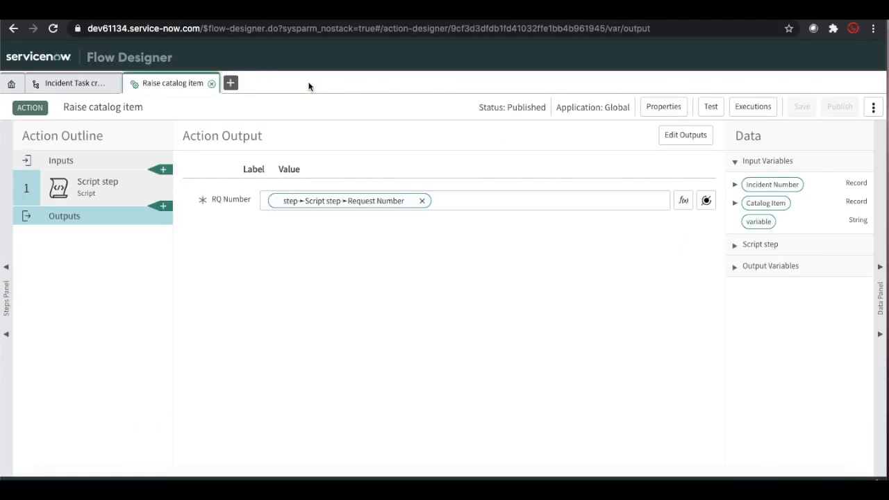
pyautogui.click(10, 86)
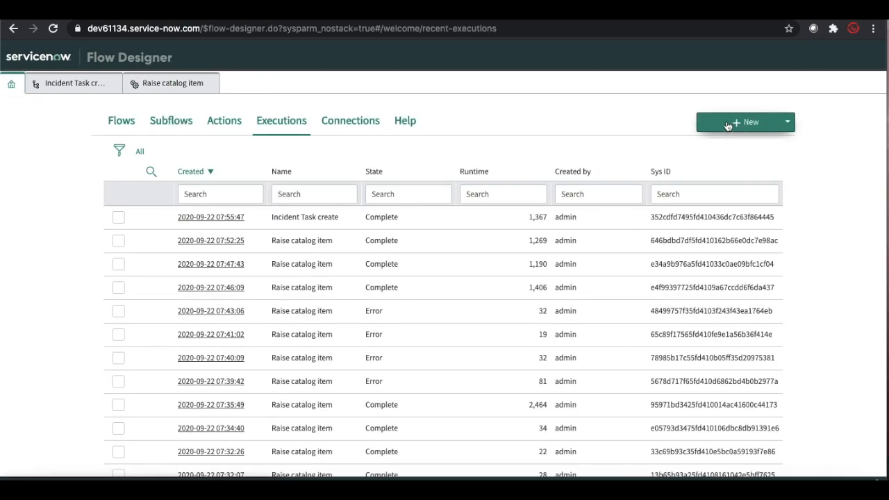
pyautogui.click(341, 122)
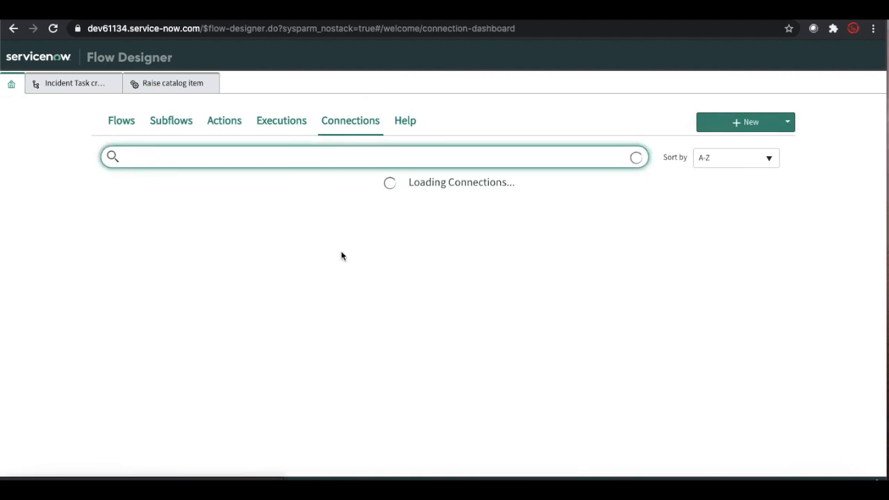
pyautogui.scroll(-3, 340, 267)
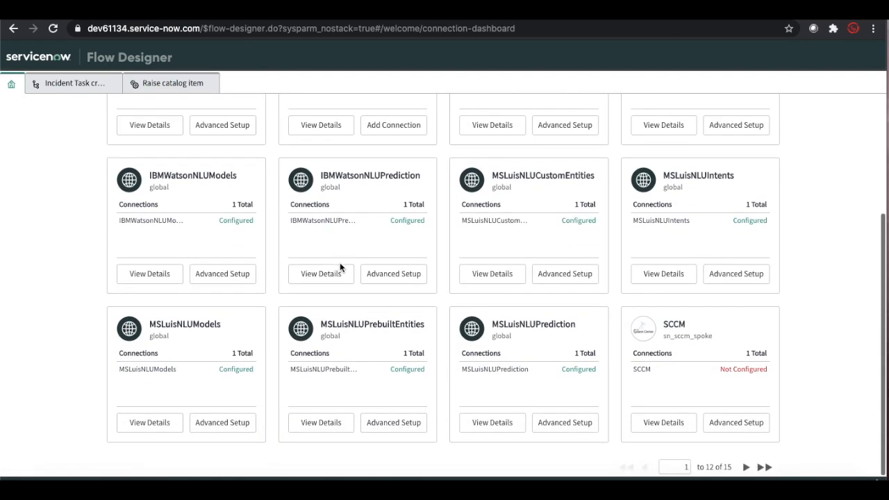
pyautogui.scroll(3, 339, 268)
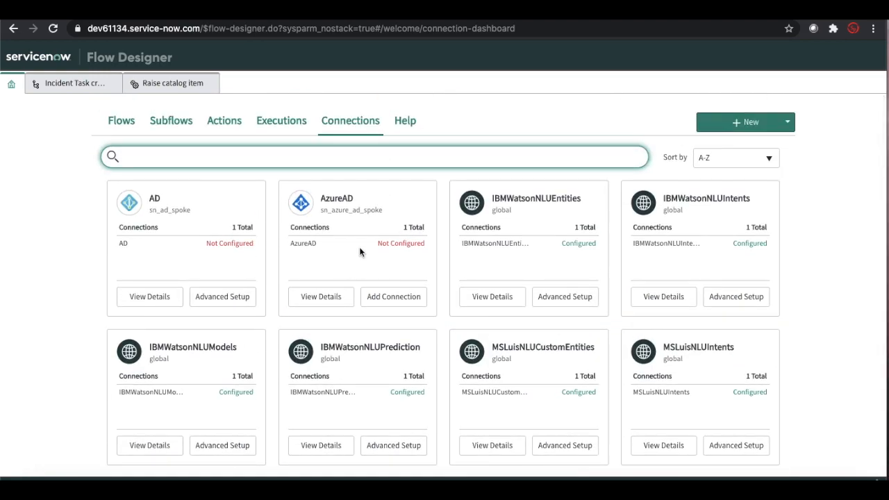
# Create a new Data Stream action named "test deta"
pyautogui.click(741, 125)
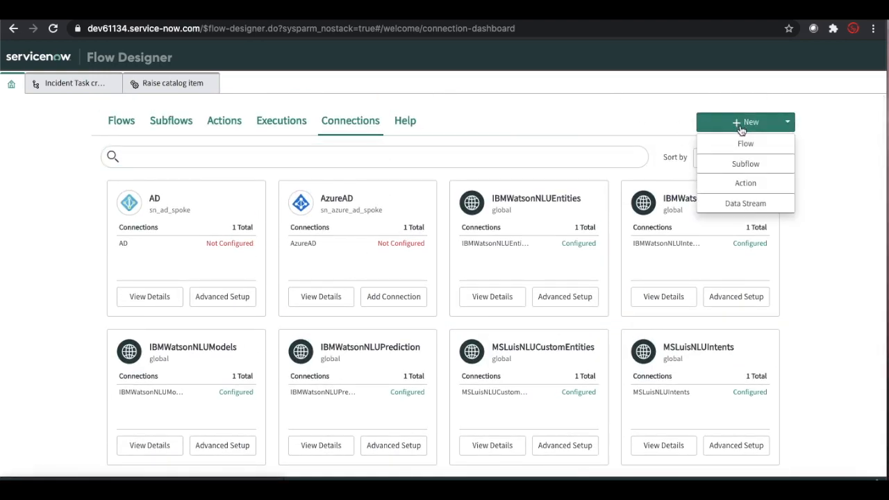
pyautogui.click(732, 207)
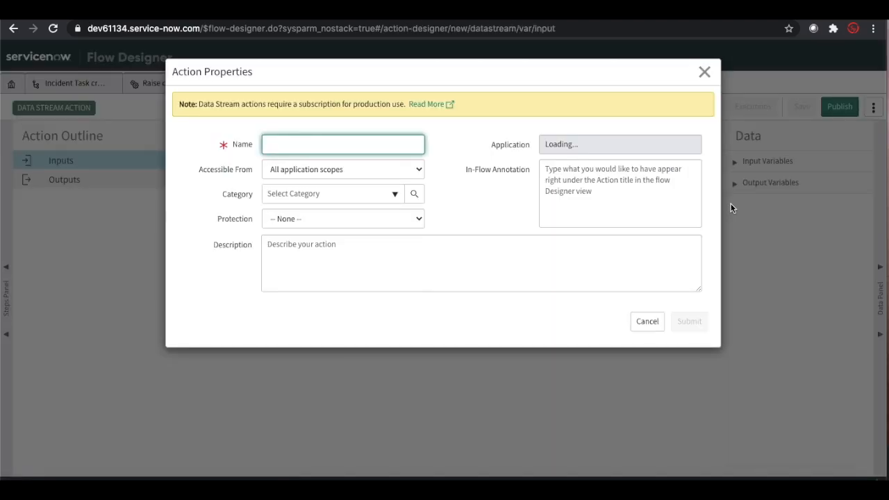
pyautogui.write('test')
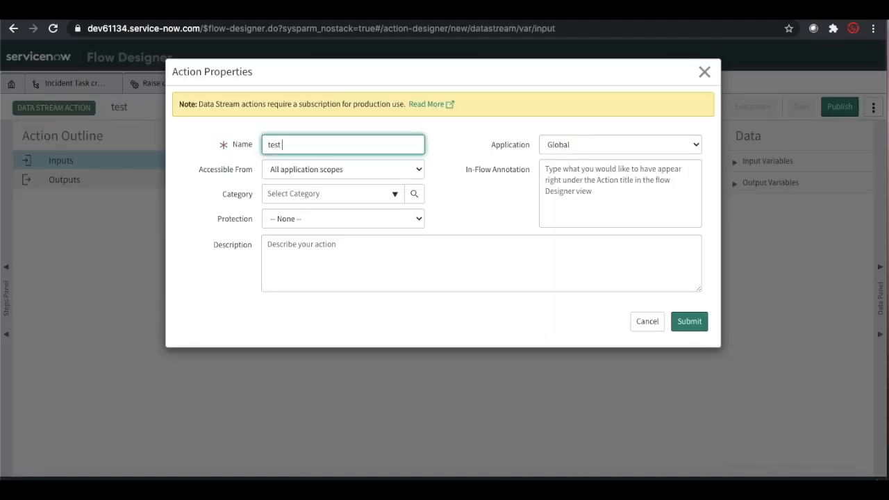
pyautogui.write(' deta')
pyautogui.click(692, 326)
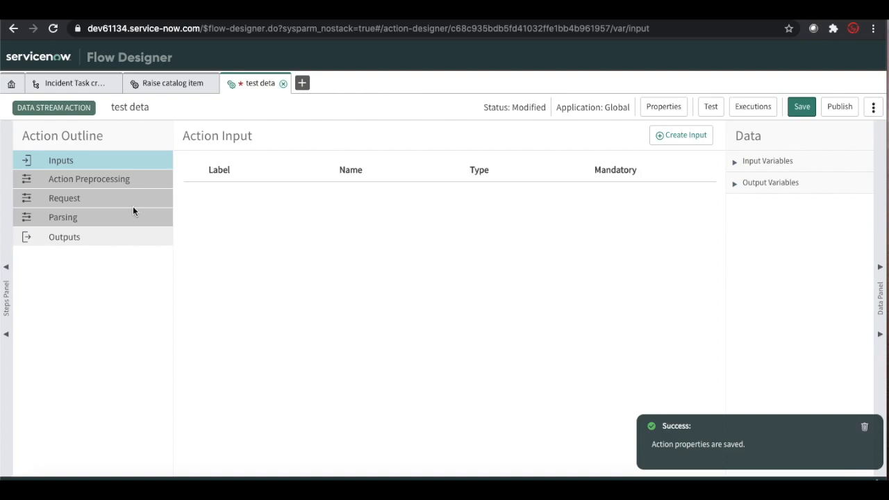
# Look through the data stream action's Inputs, Action Preprocessing, Request, Parsing and Outputs sections
pyautogui.click(77, 244)
pyautogui.click(72, 160)
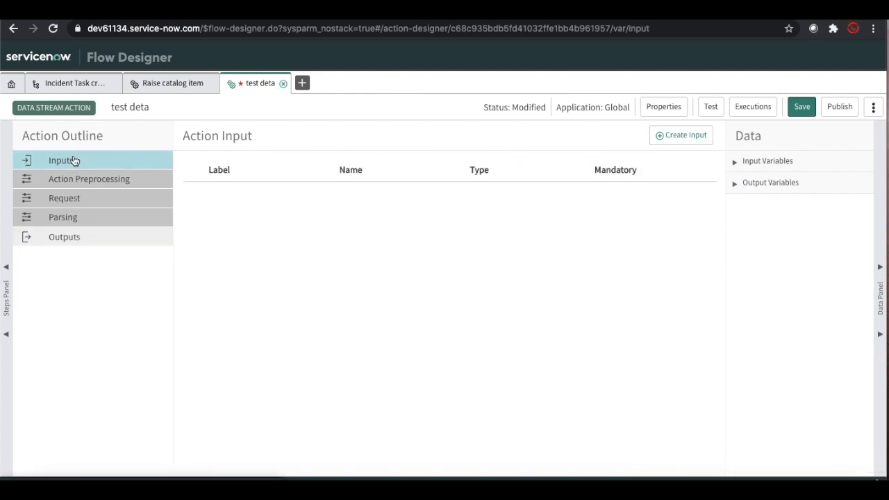
pyautogui.click(87, 185)
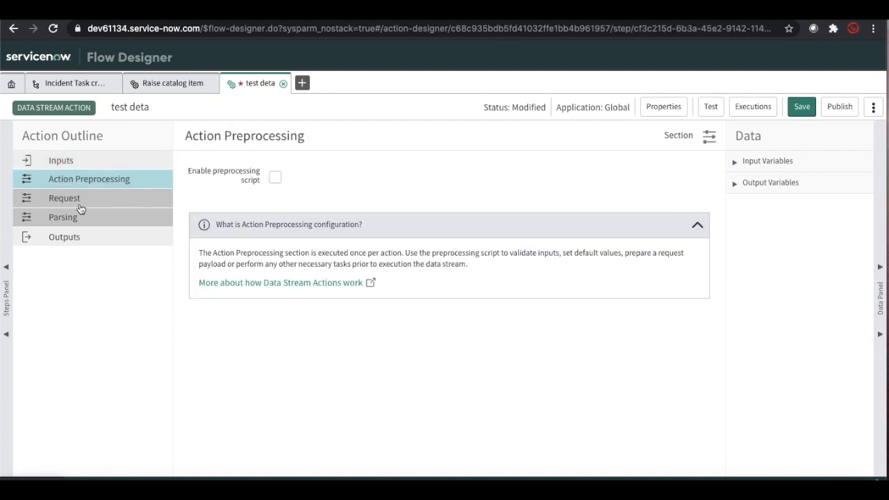
pyautogui.click(81, 206)
pyautogui.click(84, 223)
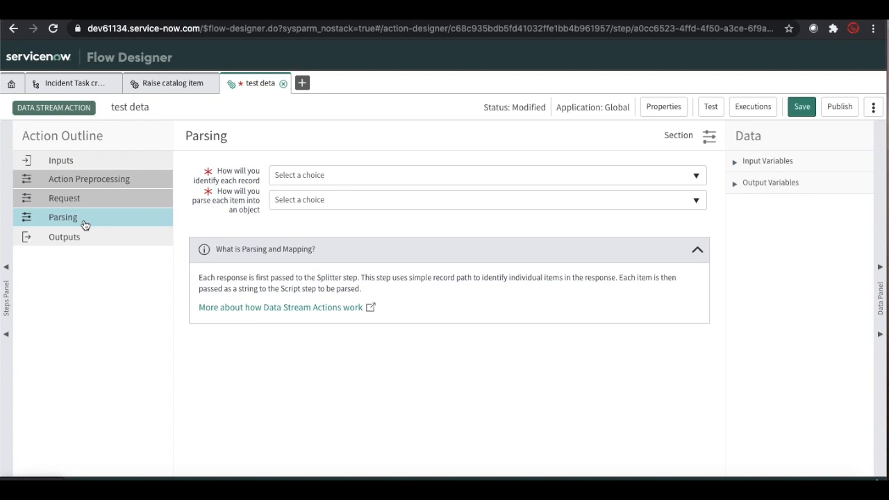
# In the Request section, choose REST Step as the way to get data
pyautogui.click(88, 204)
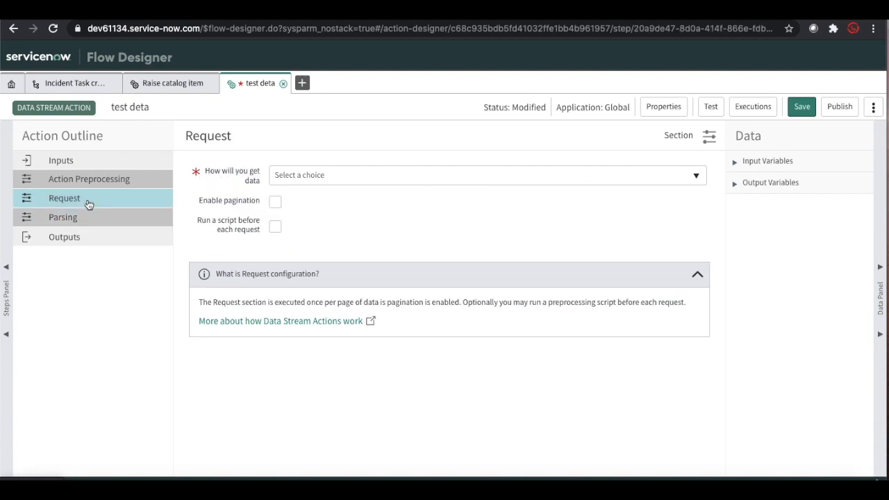
pyautogui.click(425, 175)
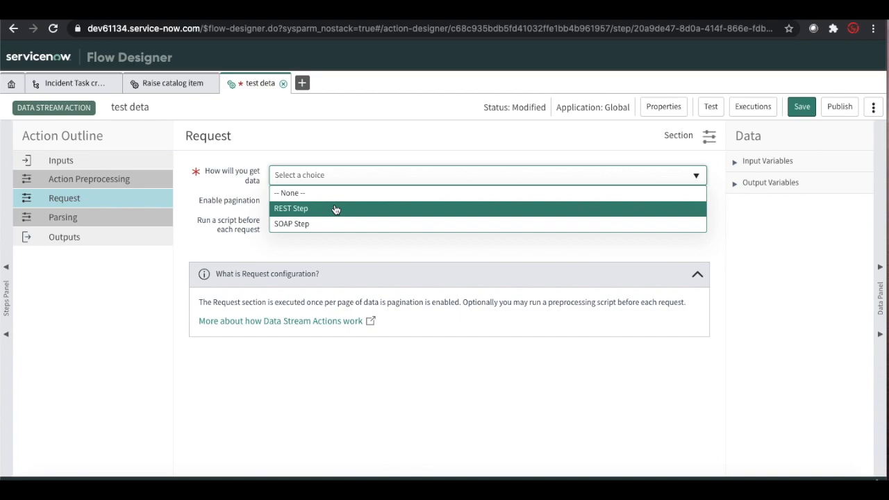
pyautogui.click(220, 202)
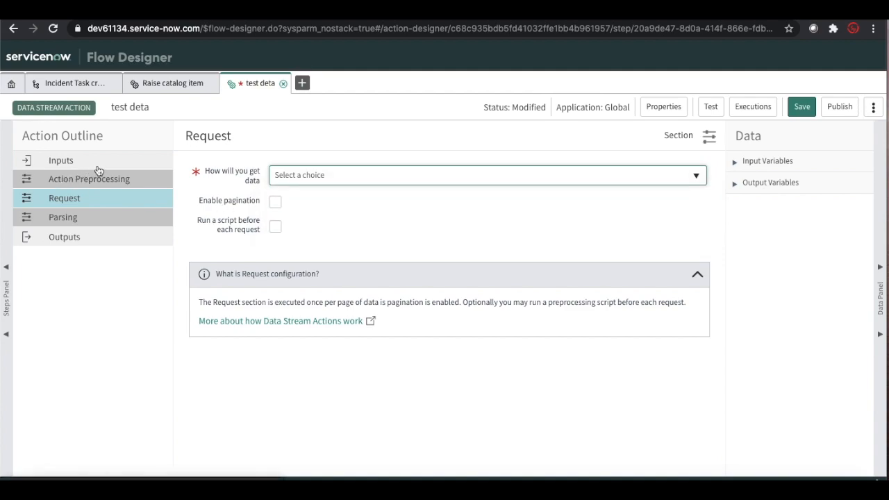
pyautogui.click(333, 173)
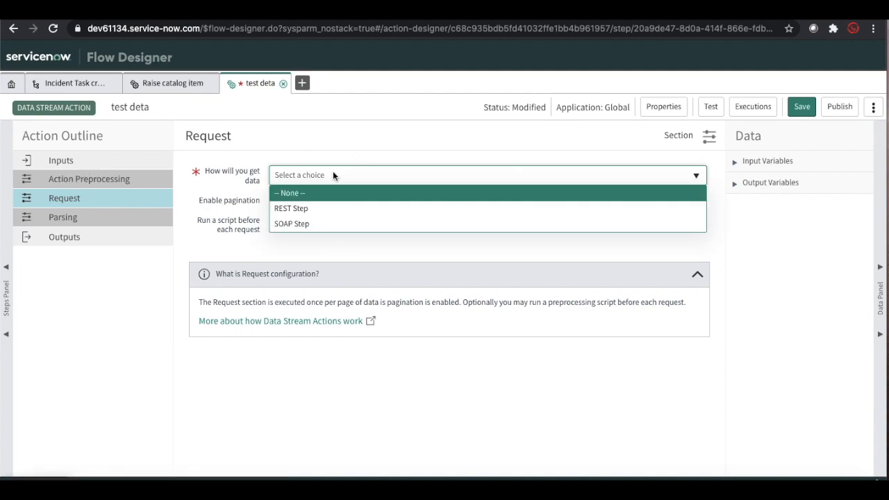
pyautogui.click(299, 210)
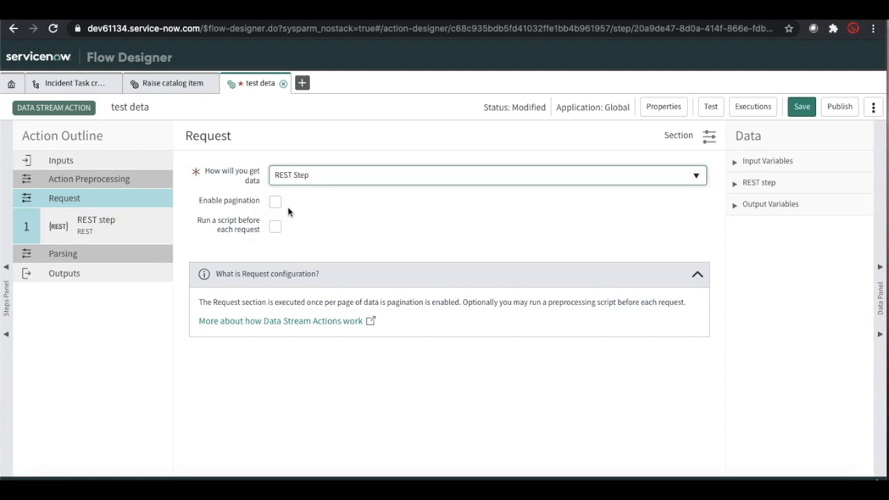
# Set the REST step's connection to Define Connection Inline and review its Build Request options and remaining settings
pyautogui.click(88, 232)
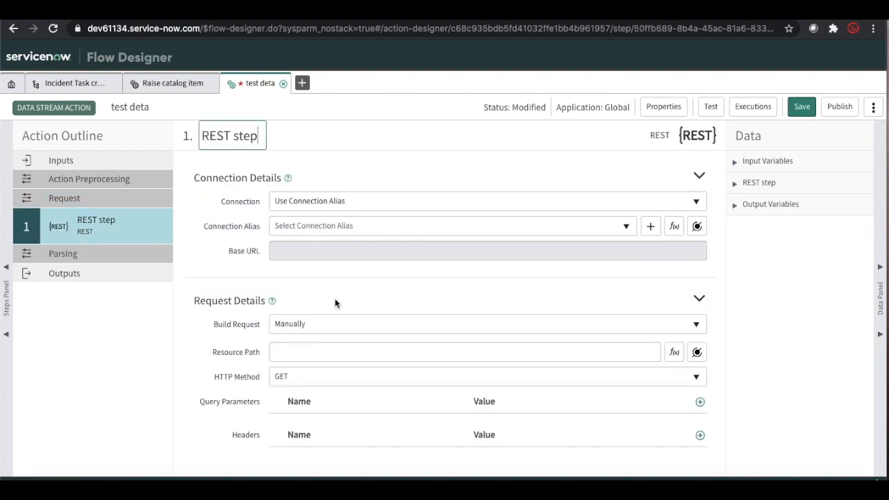
pyautogui.click(388, 230)
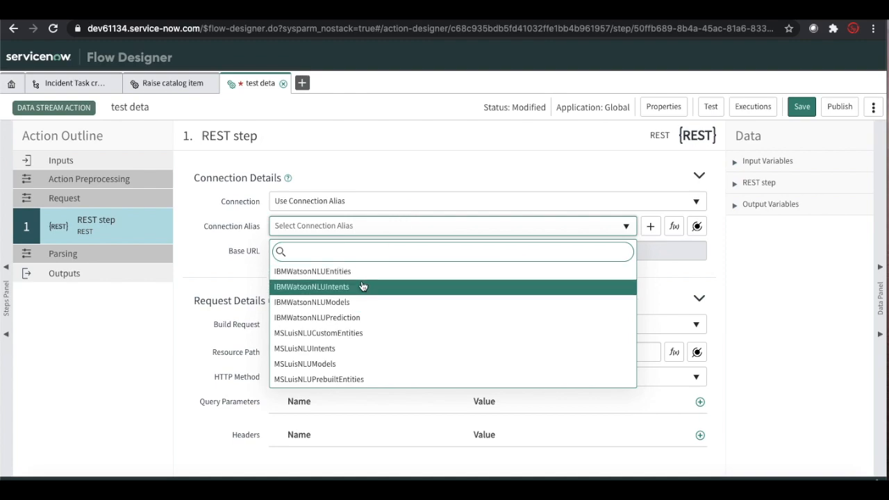
pyautogui.click(398, 203)
pyautogui.click(399, 204)
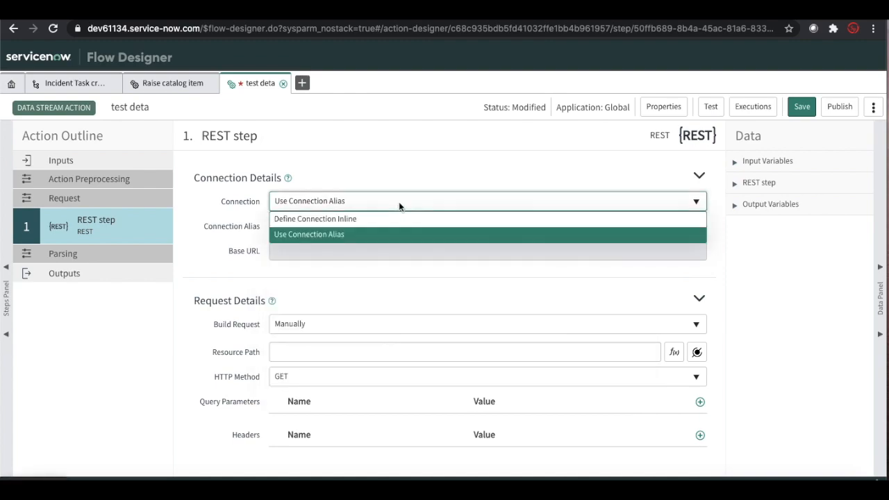
pyautogui.click(357, 220)
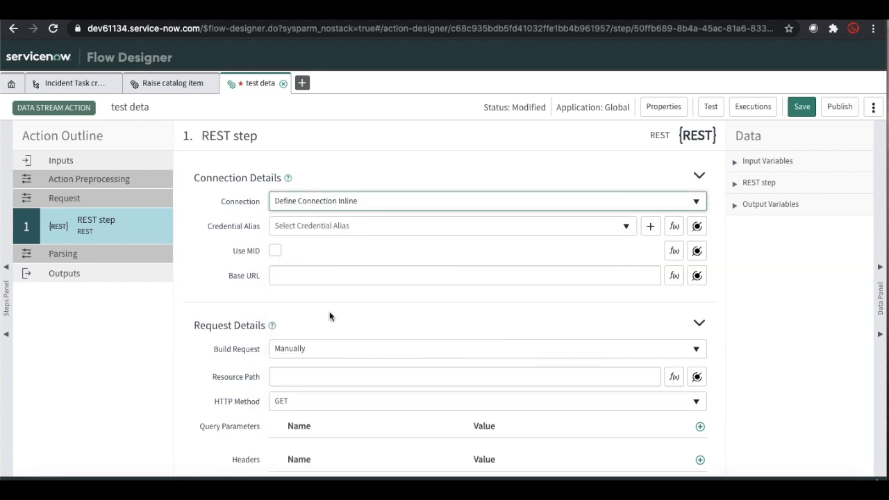
pyautogui.click(330, 360)
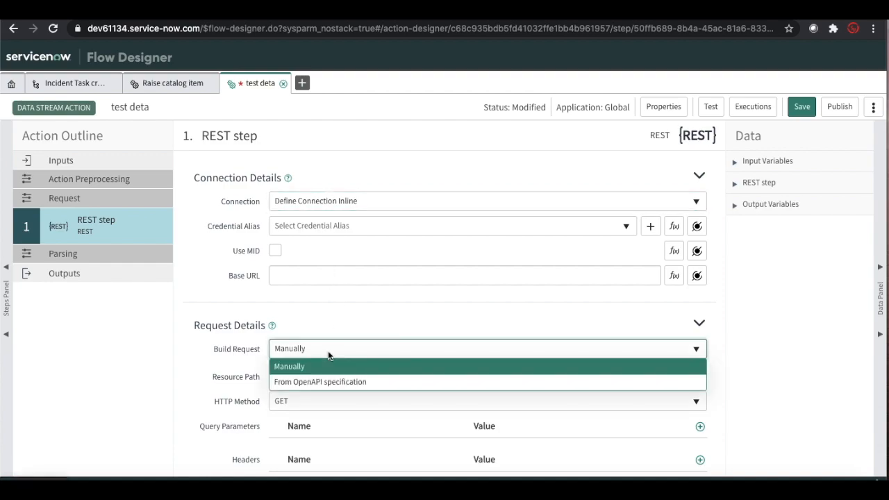
pyautogui.click(207, 401)
pyautogui.scroll(-3, 207, 400)
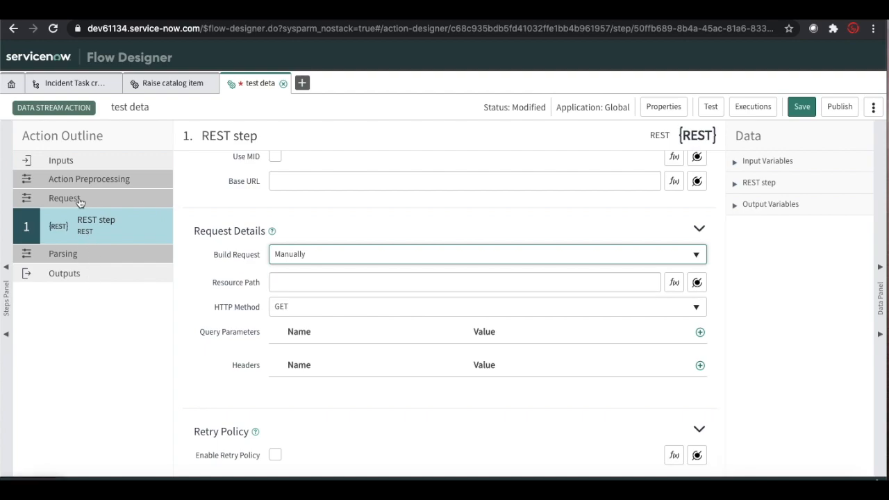
# In the Parsing section, identify records with JSON/XML Splitter and parse each item with Script Parser
pyautogui.click(69, 262)
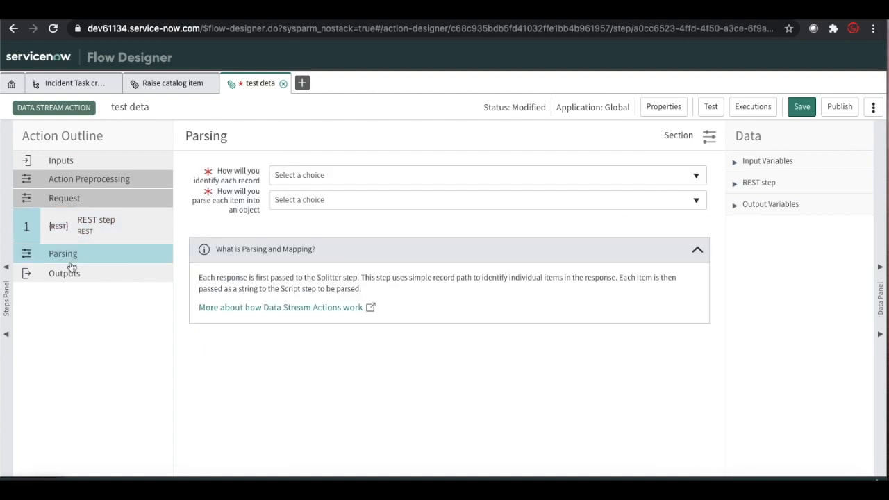
pyautogui.click(371, 179)
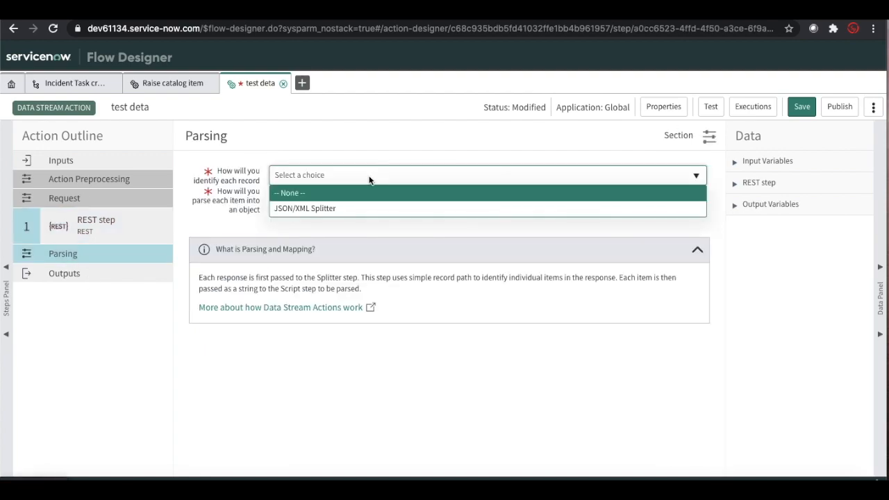
pyautogui.click(337, 207)
pyautogui.click(327, 201)
pyautogui.click(306, 235)
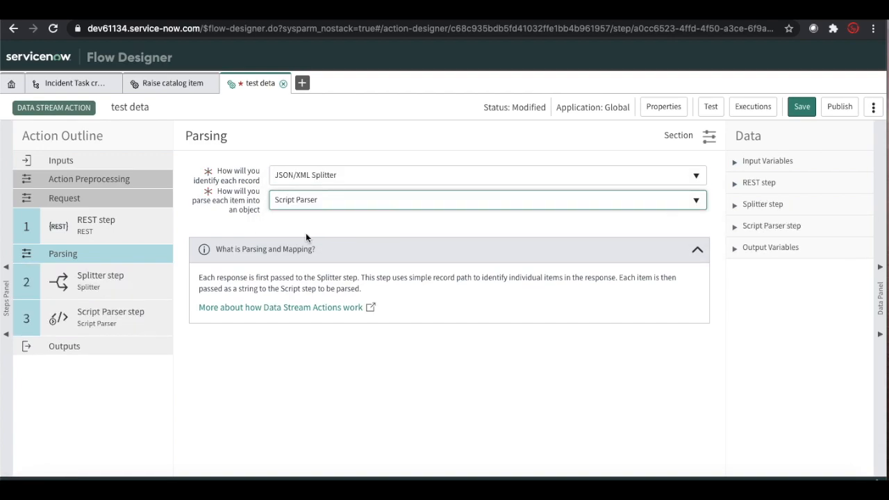
# Open the Script Parser step and look through its script
pyautogui.click(102, 321)
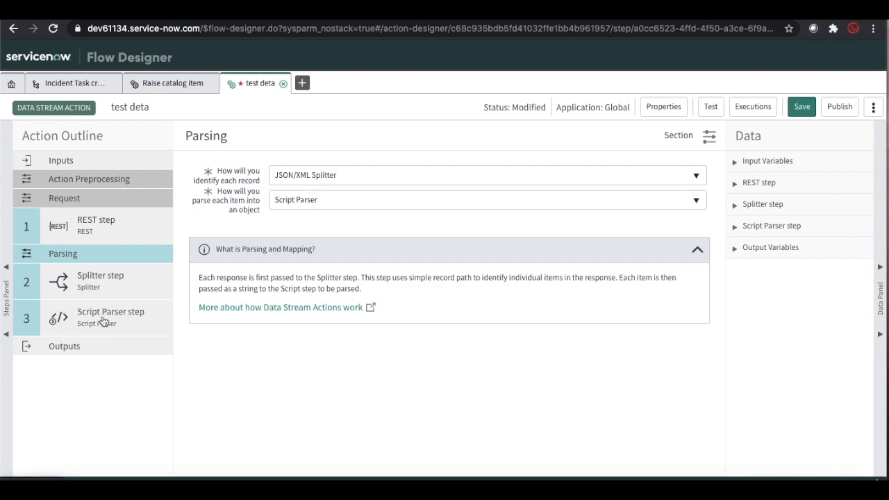
pyautogui.scroll(-5, 428, 325)
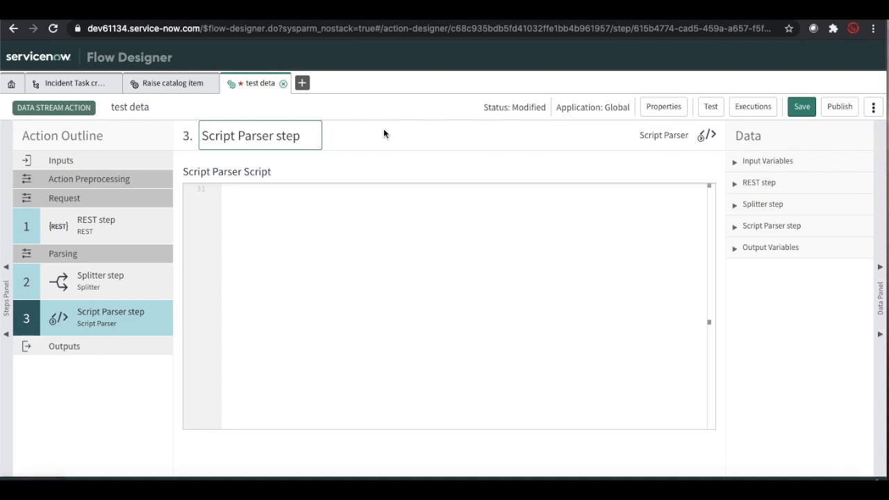
pyautogui.click(873, 108)
# Return to the Flow Designer home page and review the types of items that can be created
pyautogui.click(156, 84)
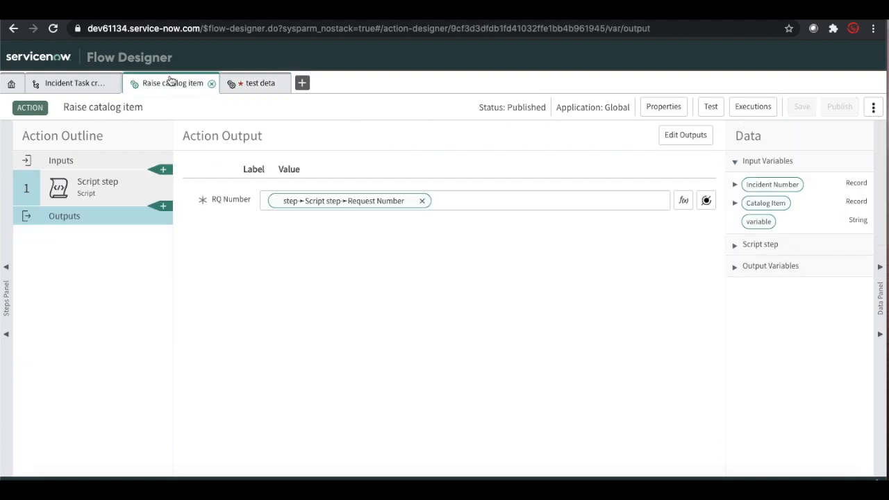
pyautogui.click(13, 93)
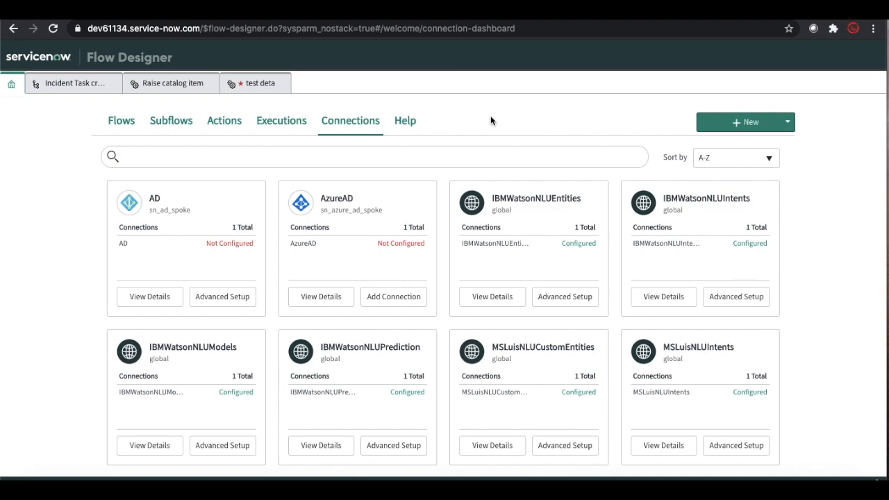
pyautogui.click(752, 123)
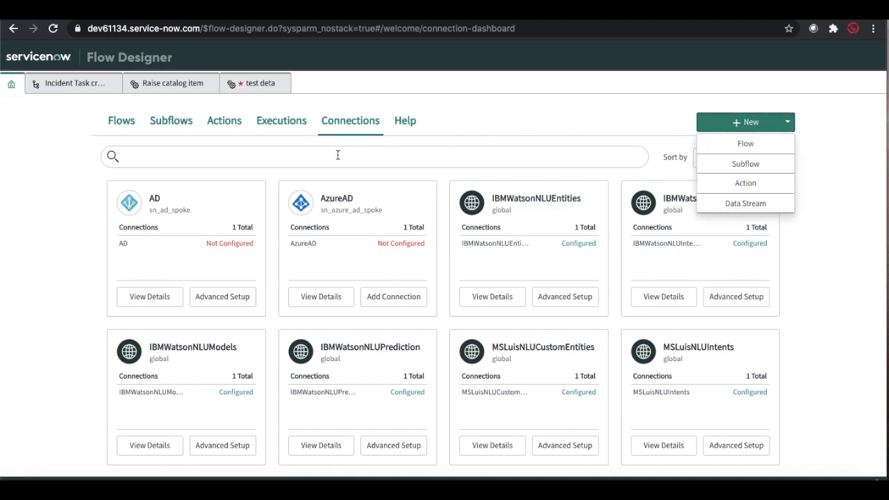
# Switch to the Incident Task create flow and start copying it
pyautogui.click(89, 88)
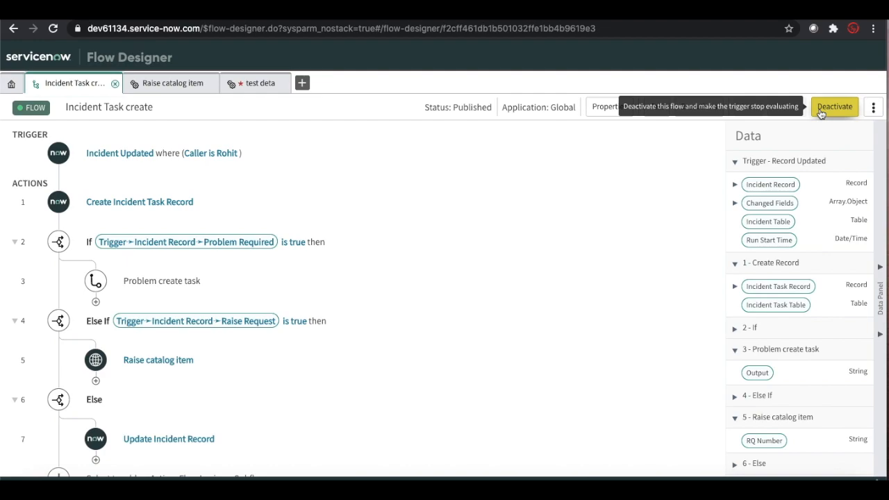
pyautogui.click(873, 108)
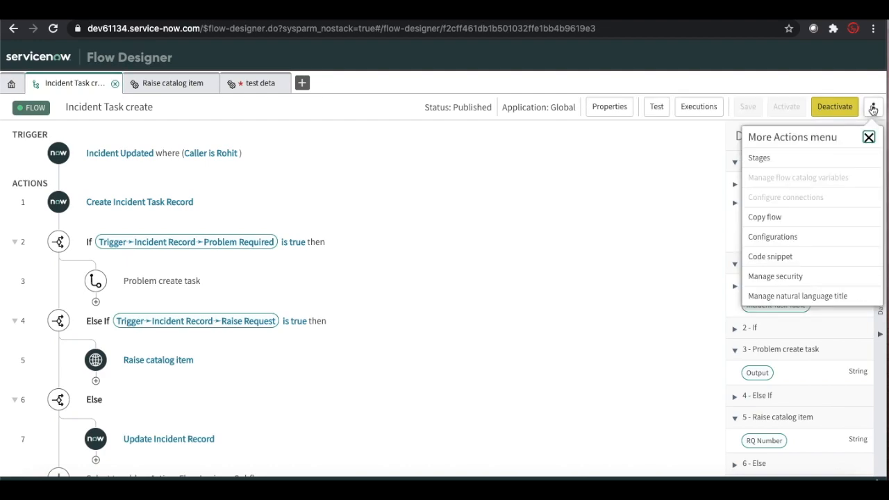
pyautogui.click(764, 218)
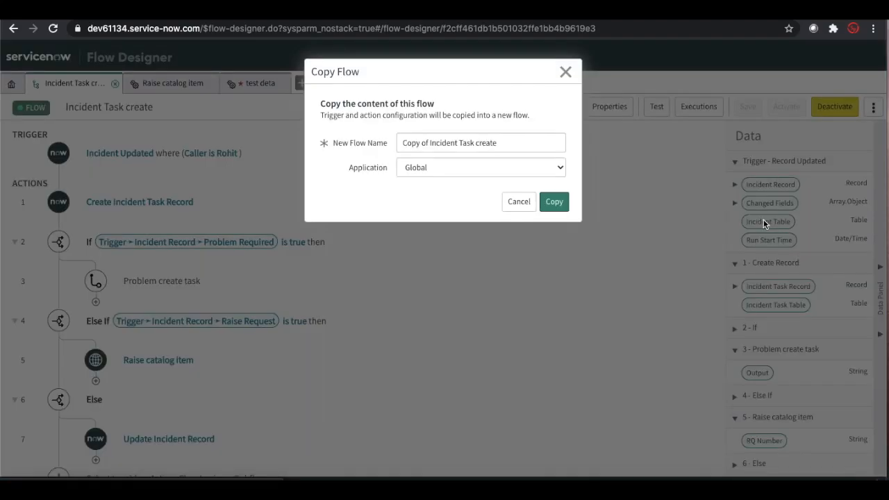